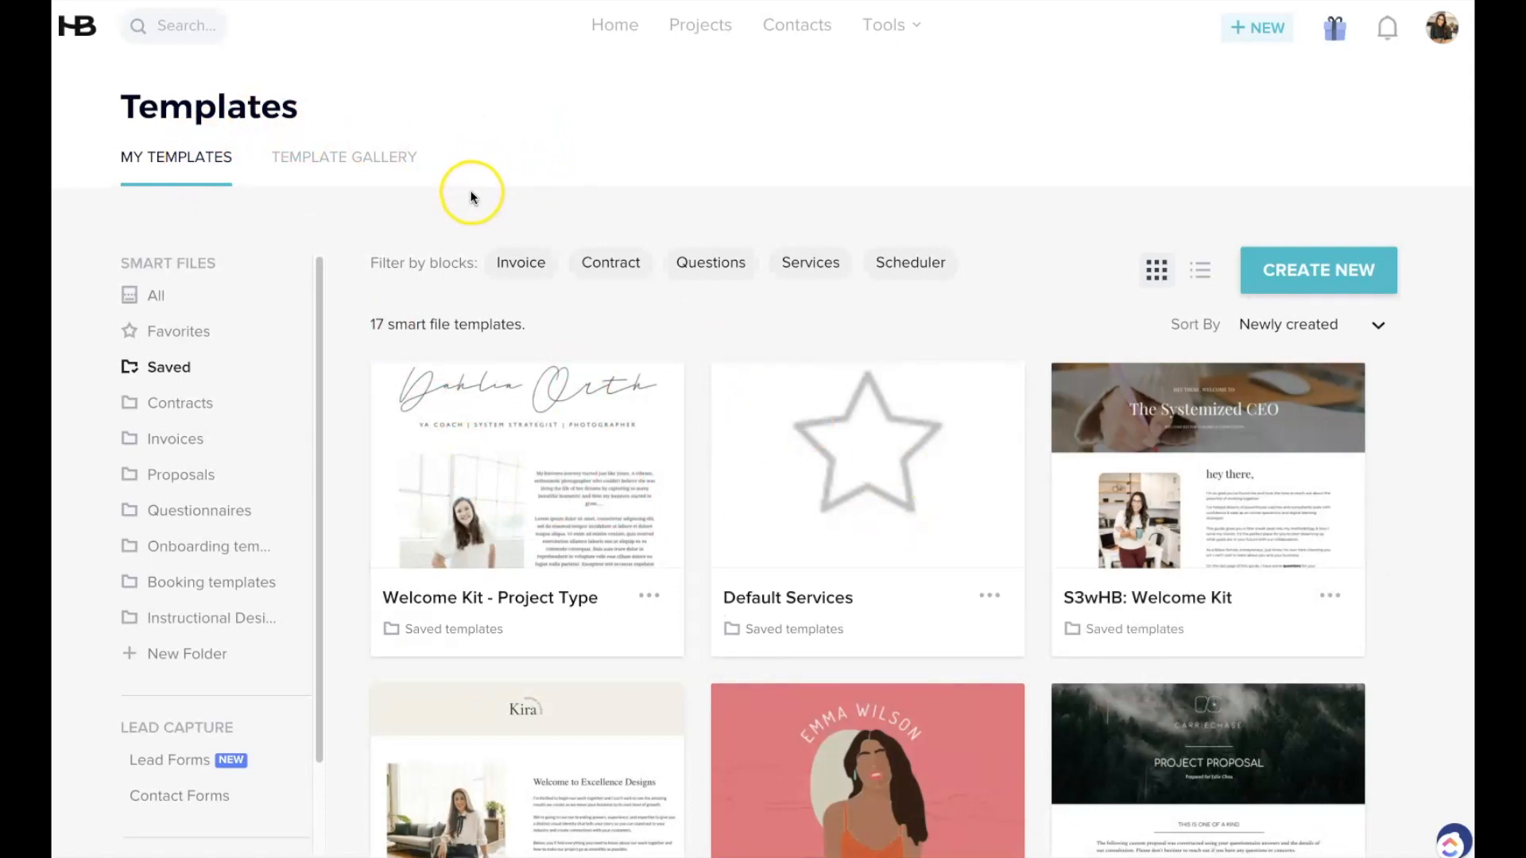
Open the template gallery and clear its active filters
{"action": "left_click", "coordinate": [353, 161]}
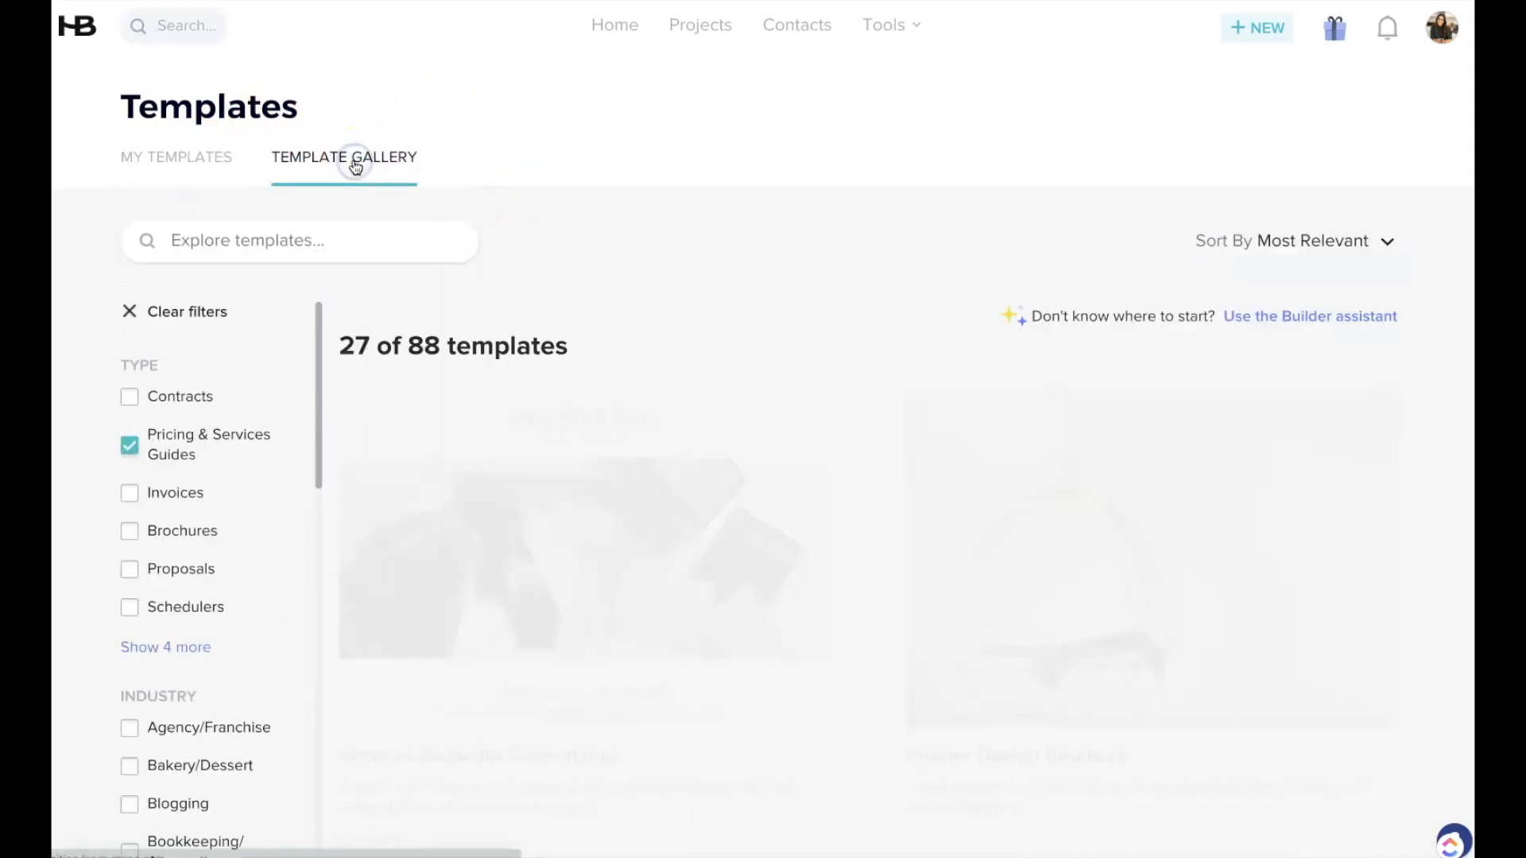
{"action": "left_click", "coordinate": [132, 311]}
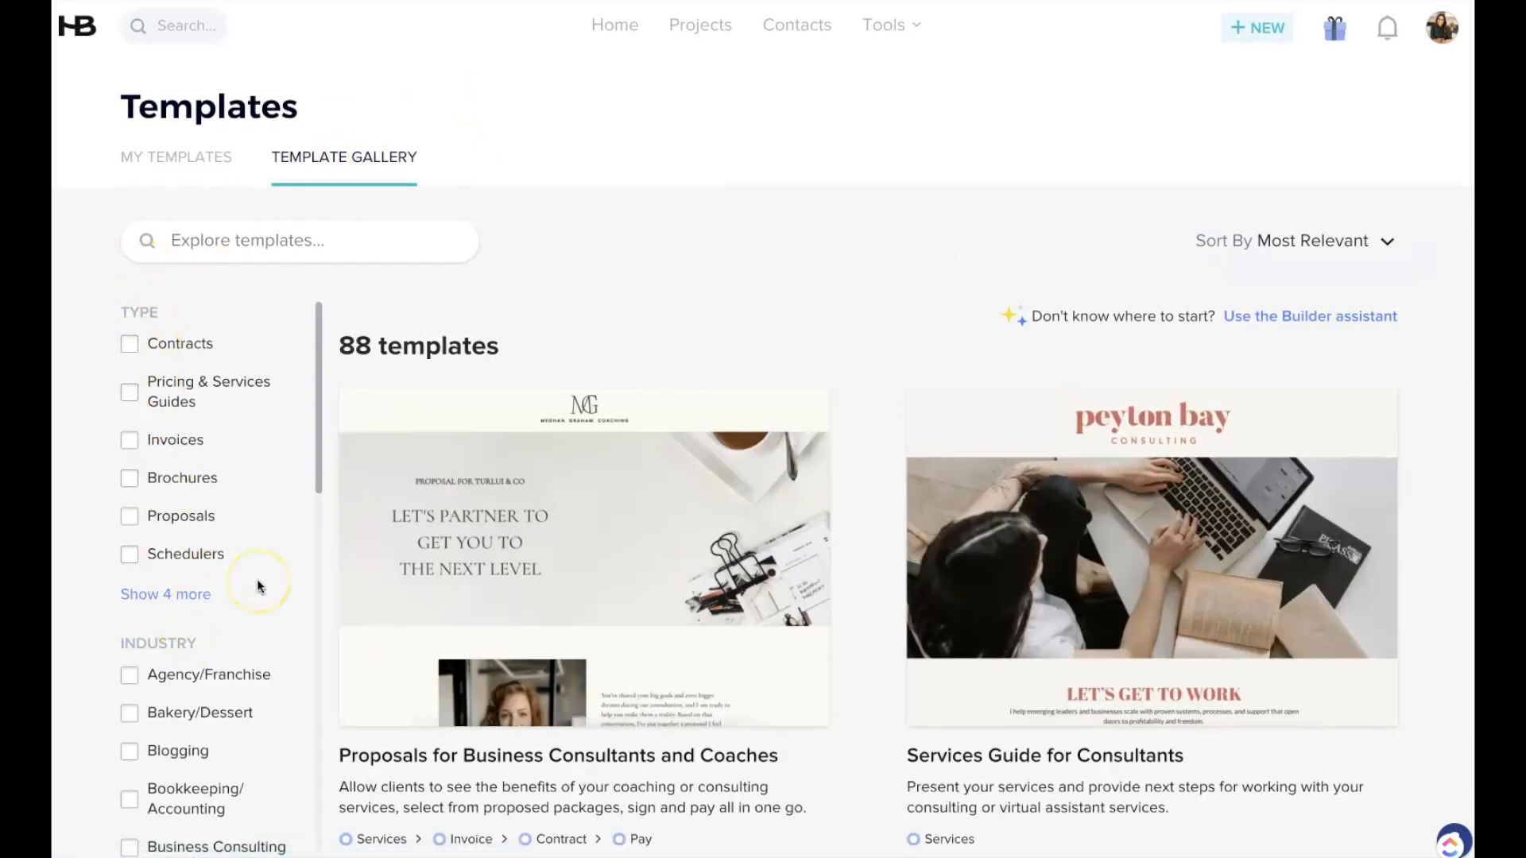
Filter the gallery to the Business Consulting industry and the Pricing & Services Guides type
{"action": "scroll", "coordinate": [257, 584], "scroll_direction": "down", "scroll_amount": 3}
{"action": "scroll", "coordinate": [256, 584], "scroll_direction": "down", "scroll_amount": 3}
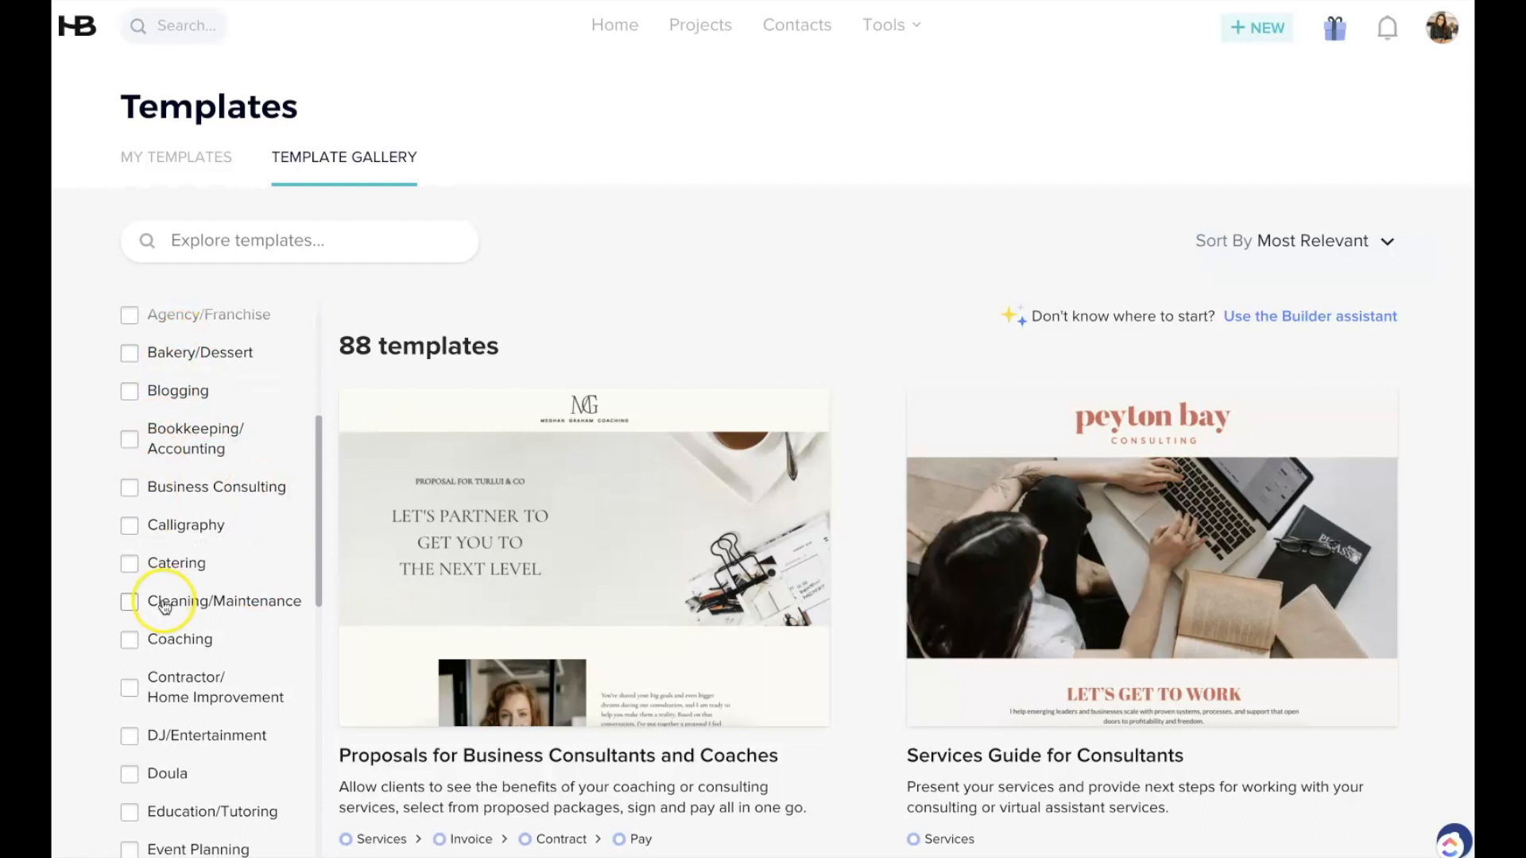
{"action": "scroll", "coordinate": [139, 604], "scroll_direction": "up", "scroll_amount": 1}
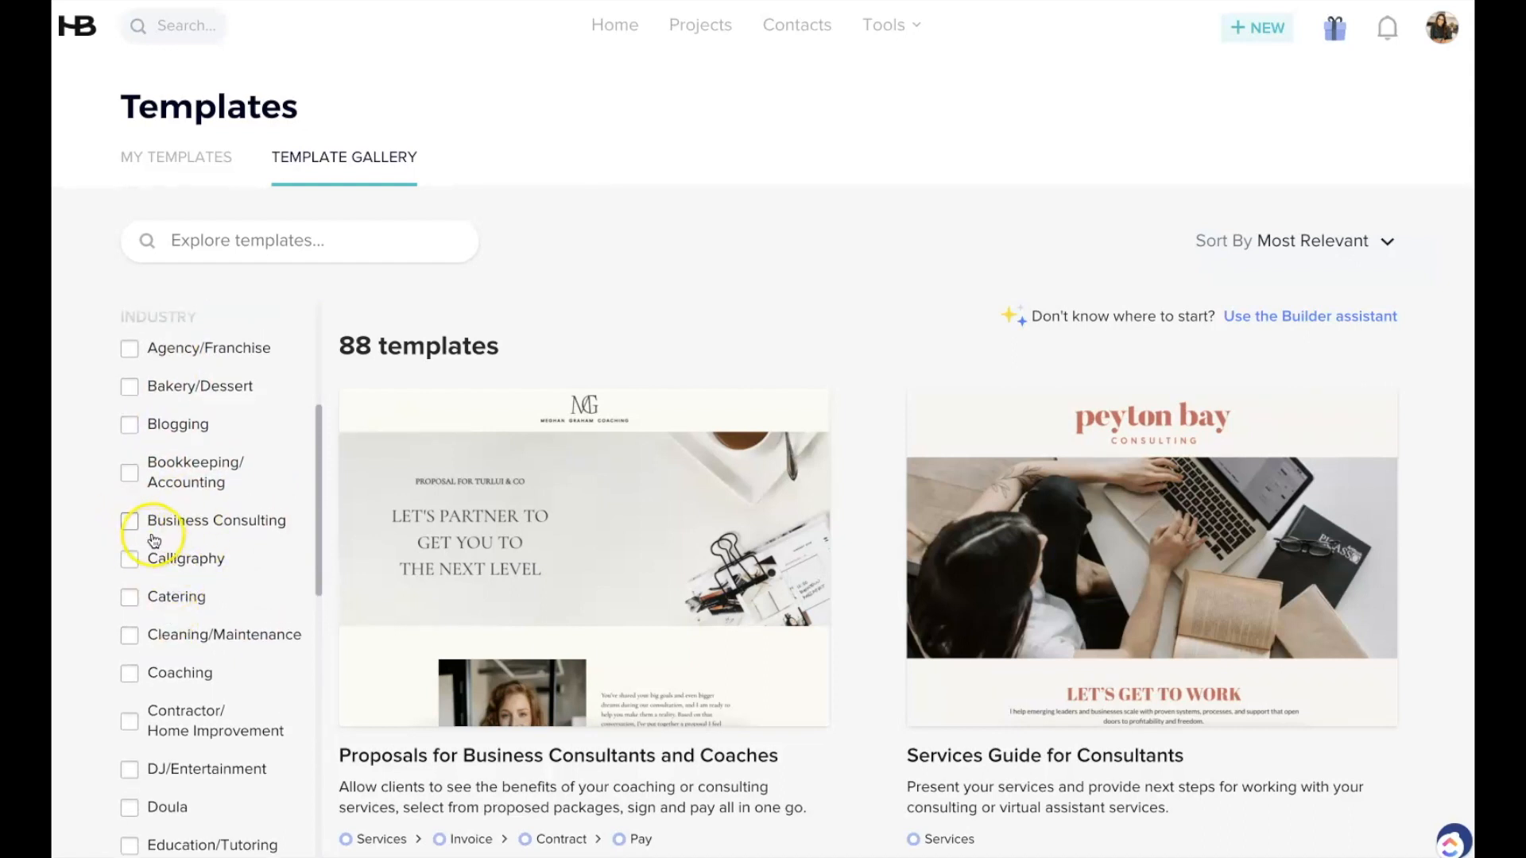
{"action": "left_click", "coordinate": [129, 522]}
{"action": "scroll", "coordinate": [222, 539], "scroll_direction": "up", "scroll_amount": 5}
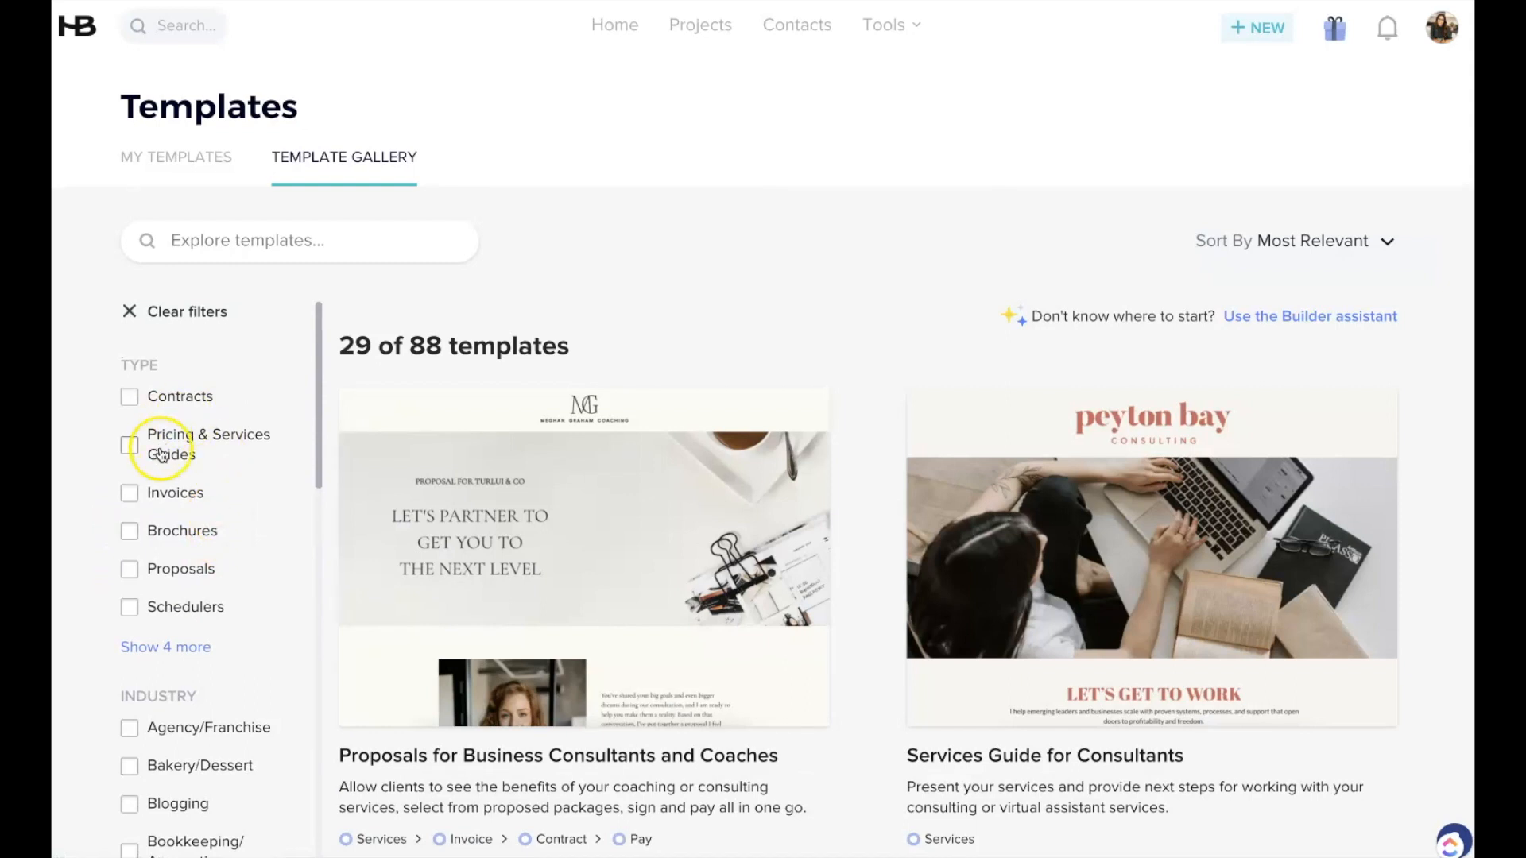
{"action": "left_click", "coordinate": [130, 446]}
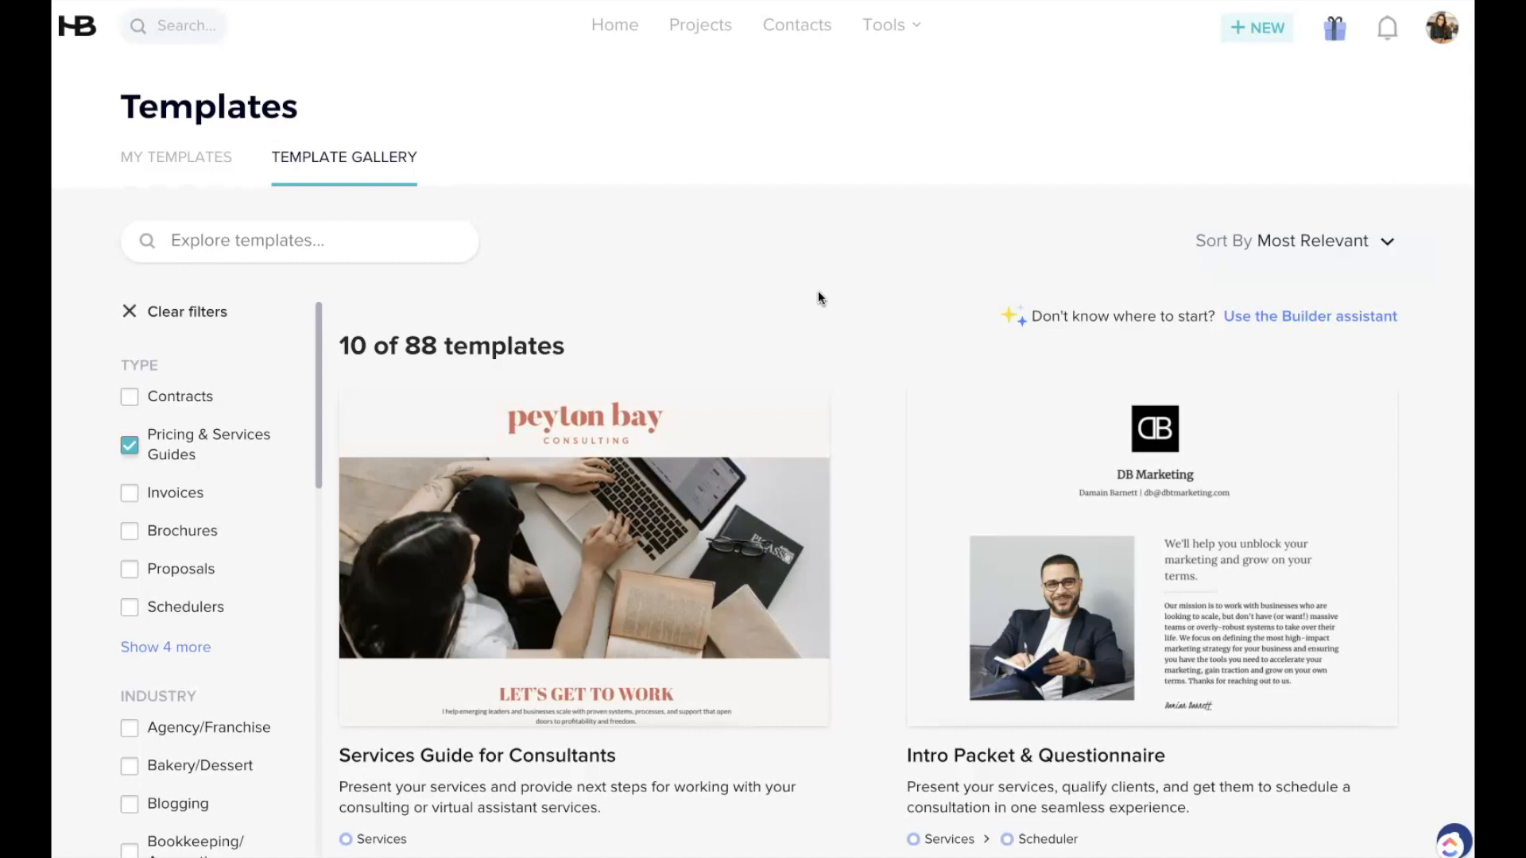
Browse the filtered pricing and services guide templates for business consulting
{"action": "scroll", "coordinate": [925, 335], "scroll_direction": "down", "scroll_amount": 12}
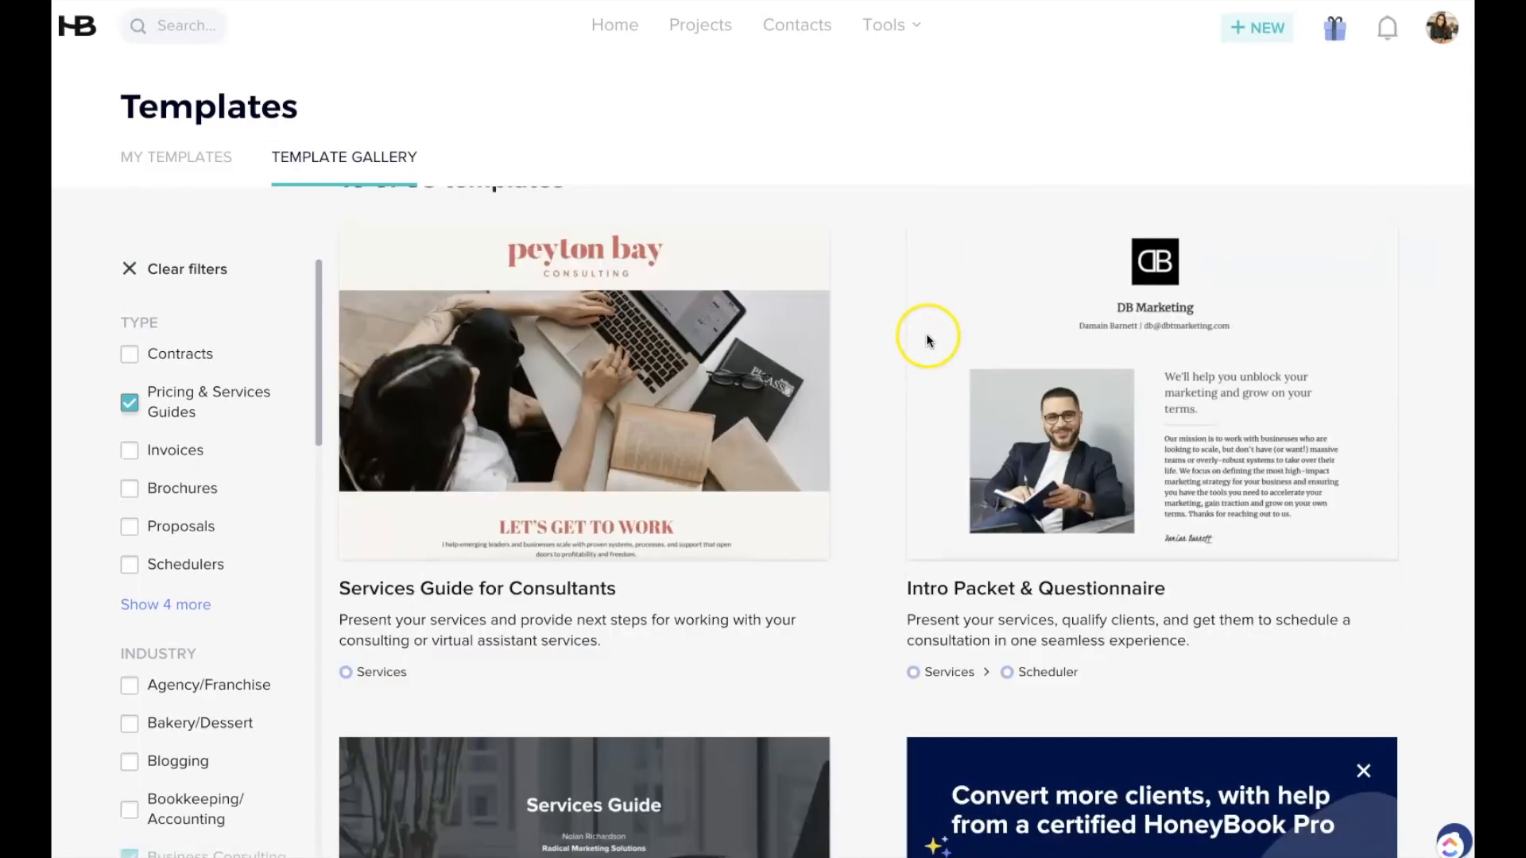
{"action": "scroll", "coordinate": [927, 342], "scroll_direction": "down", "scroll_amount": 7}
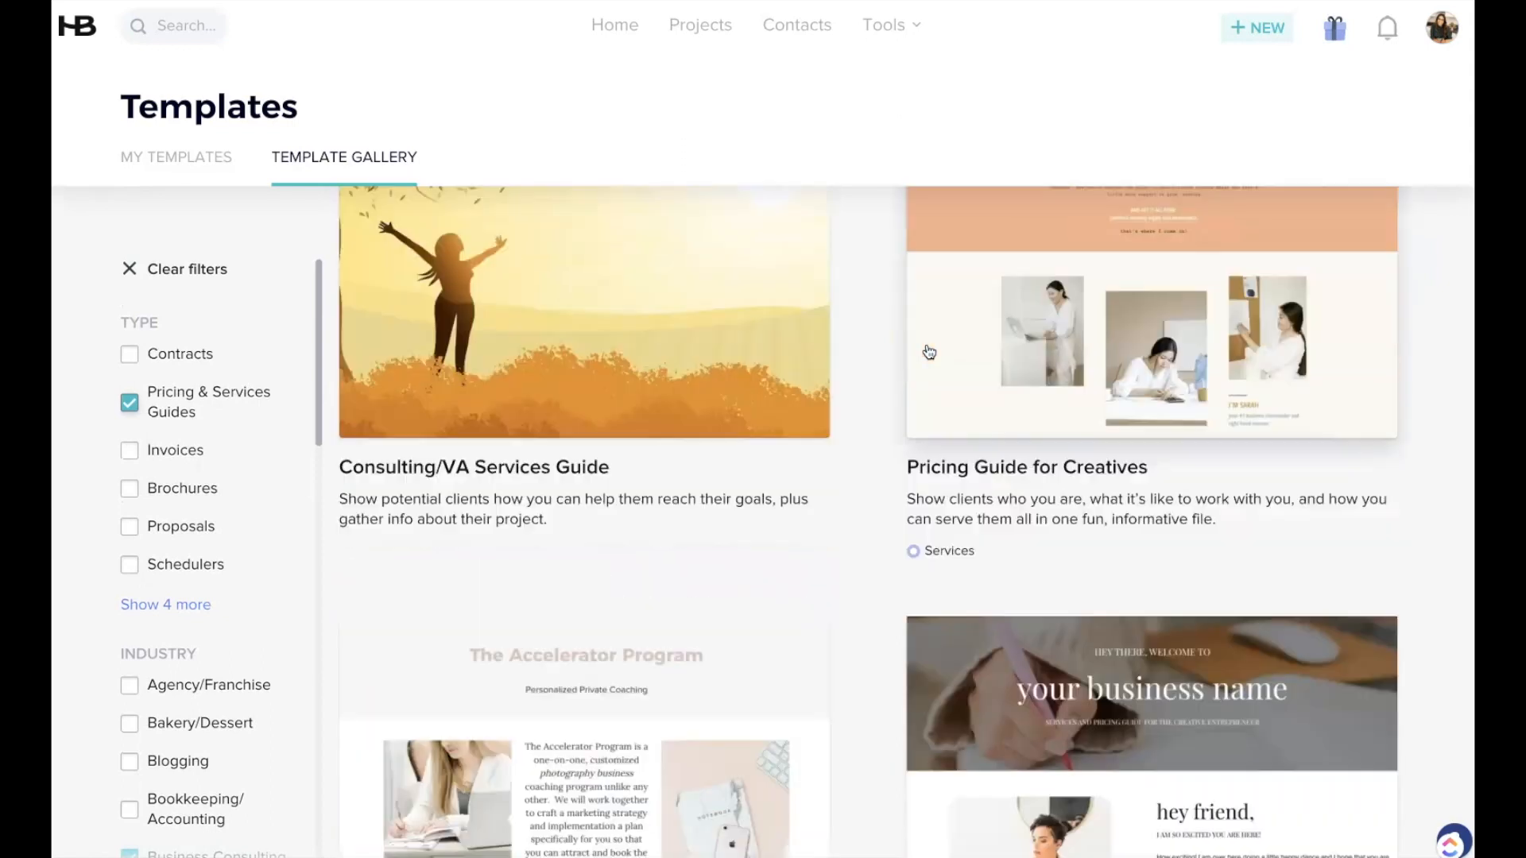
{"action": "scroll", "coordinate": [926, 364], "scroll_direction": "down", "scroll_amount": 10}
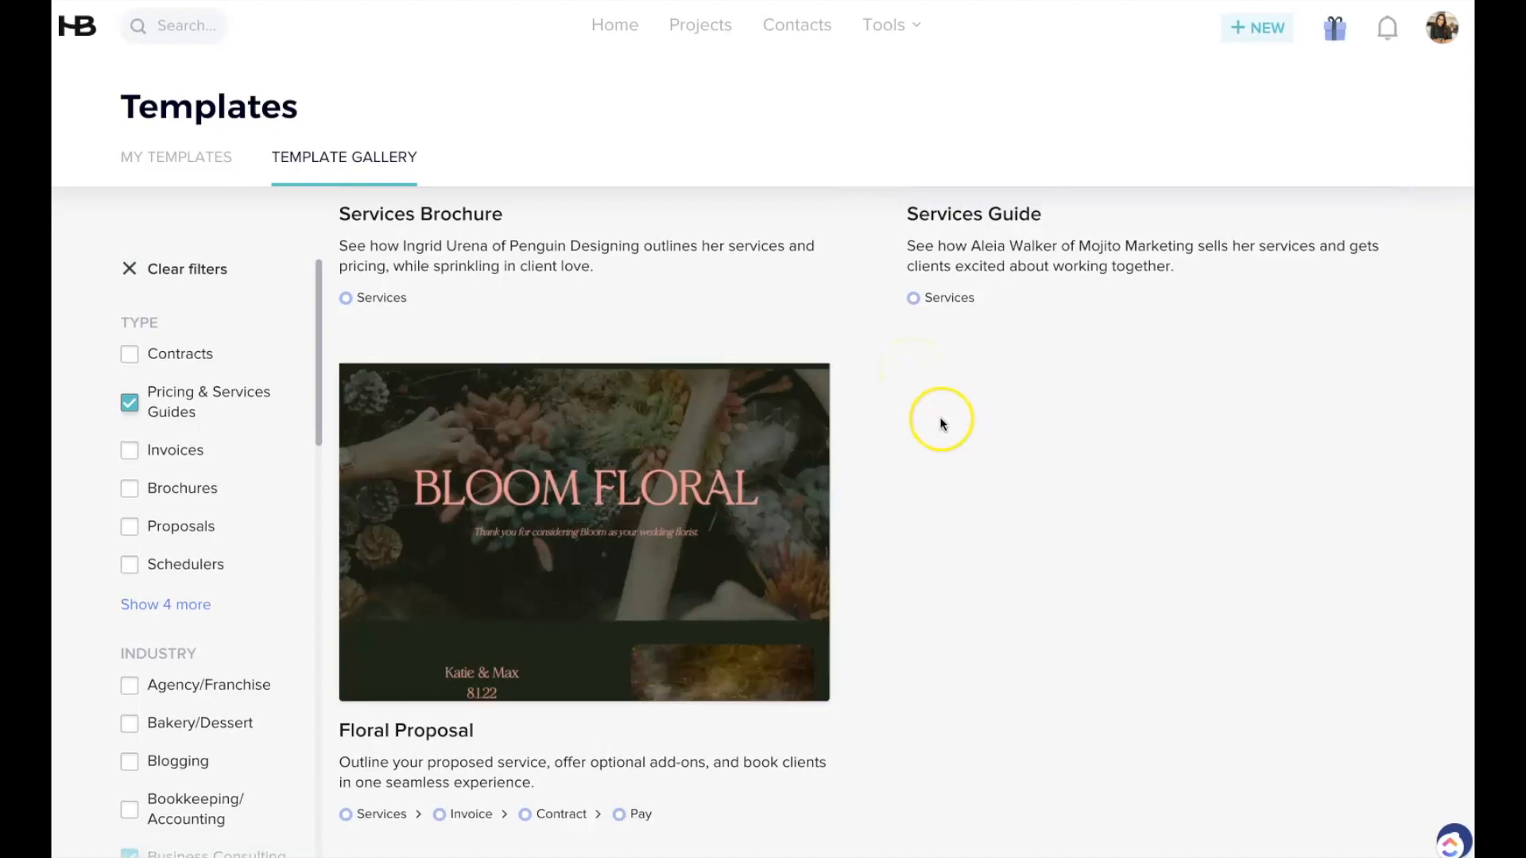
{"action": "scroll", "coordinate": [940, 415], "scroll_direction": "up", "scroll_amount": 8}
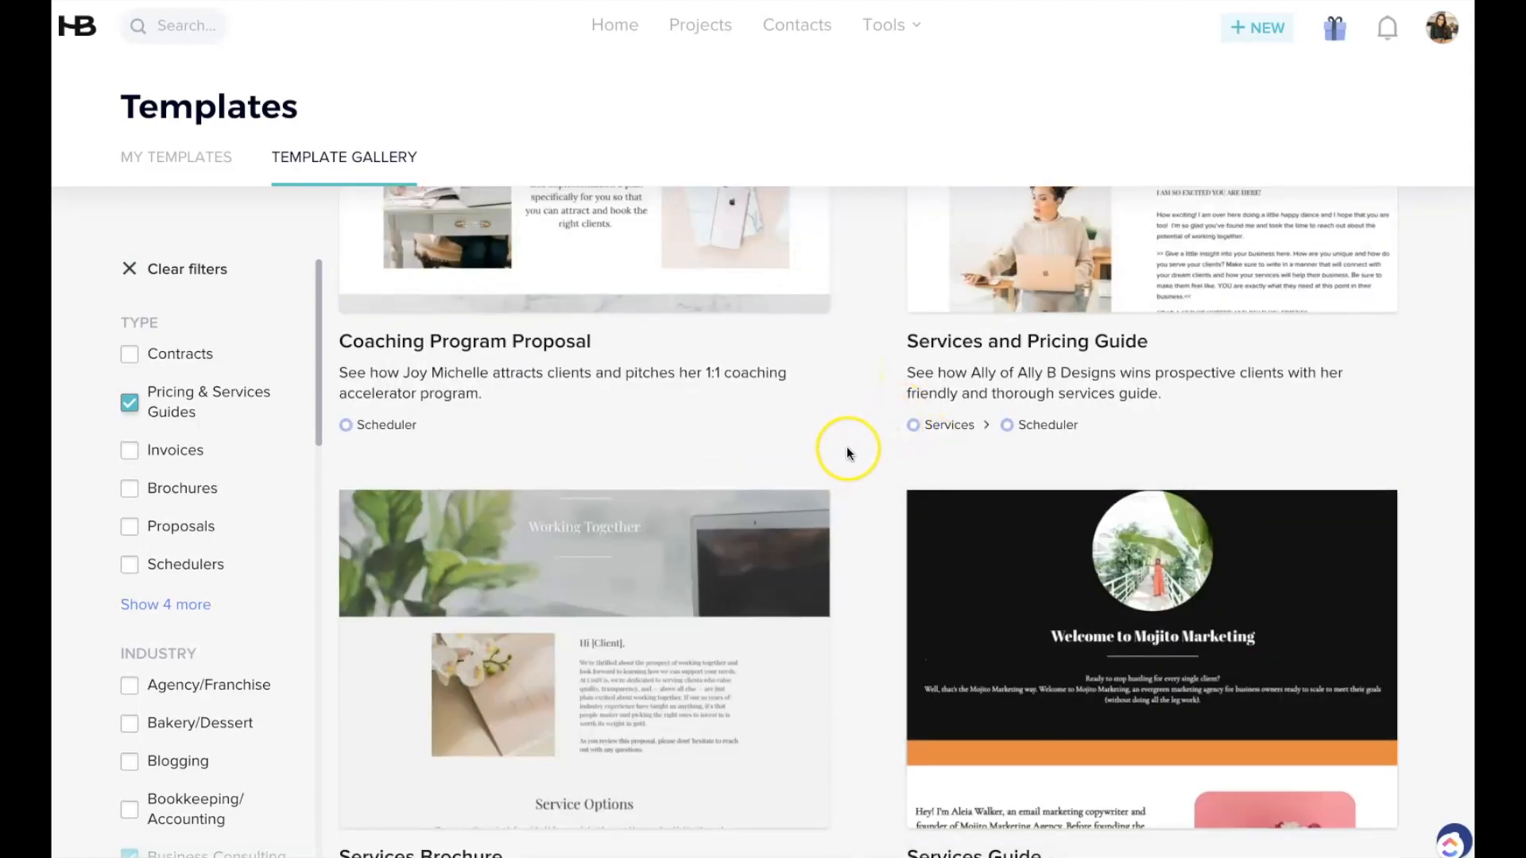
{"action": "scroll", "coordinate": [853, 443], "scroll_direction": "up", "scroll_amount": 6}
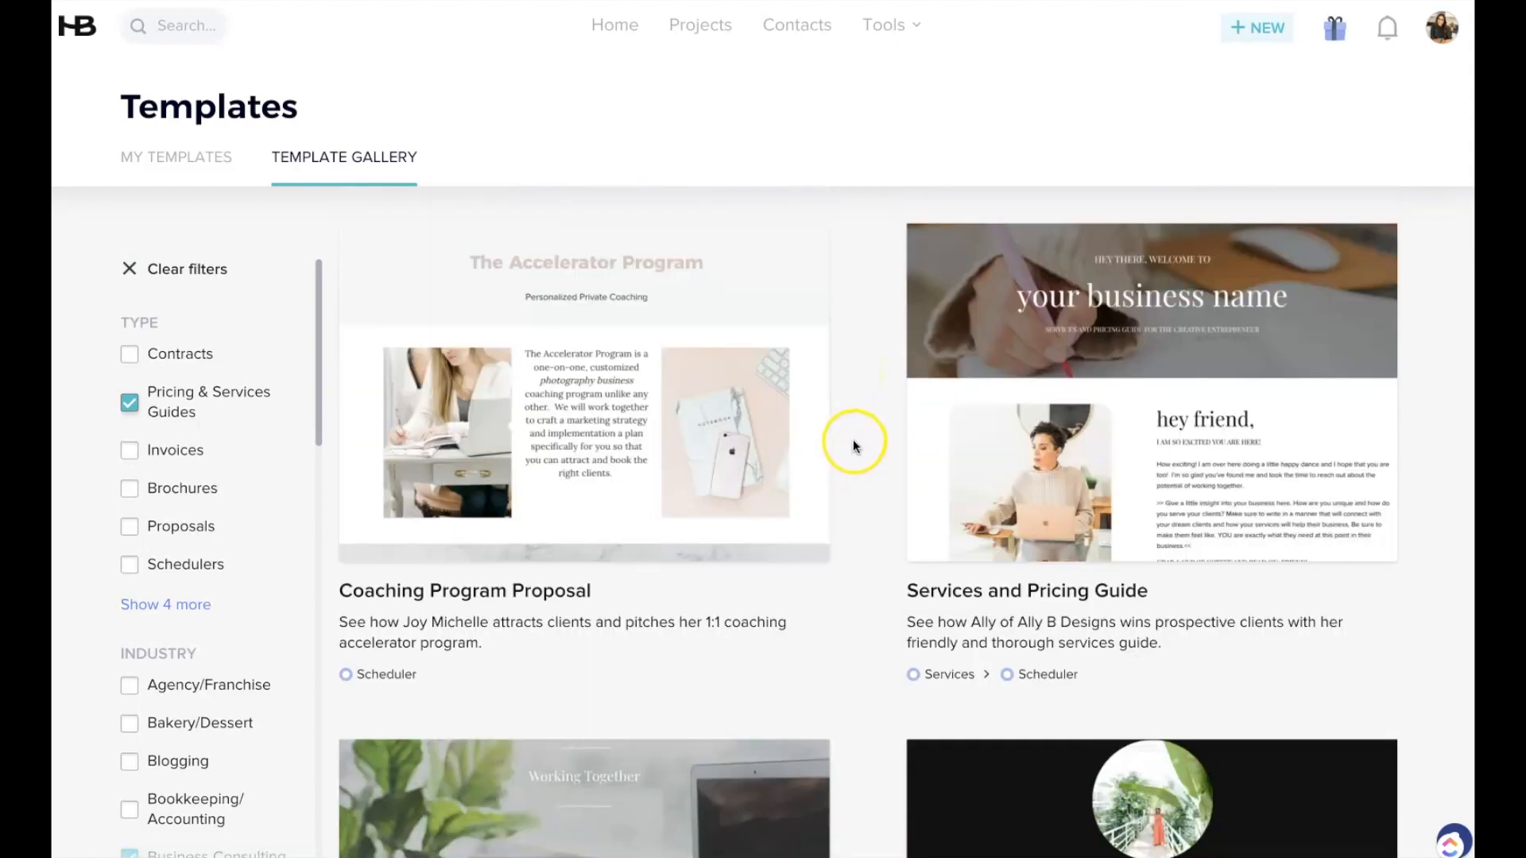
{"action": "scroll", "coordinate": [852, 442], "scroll_direction": "up", "scroll_amount": 12}
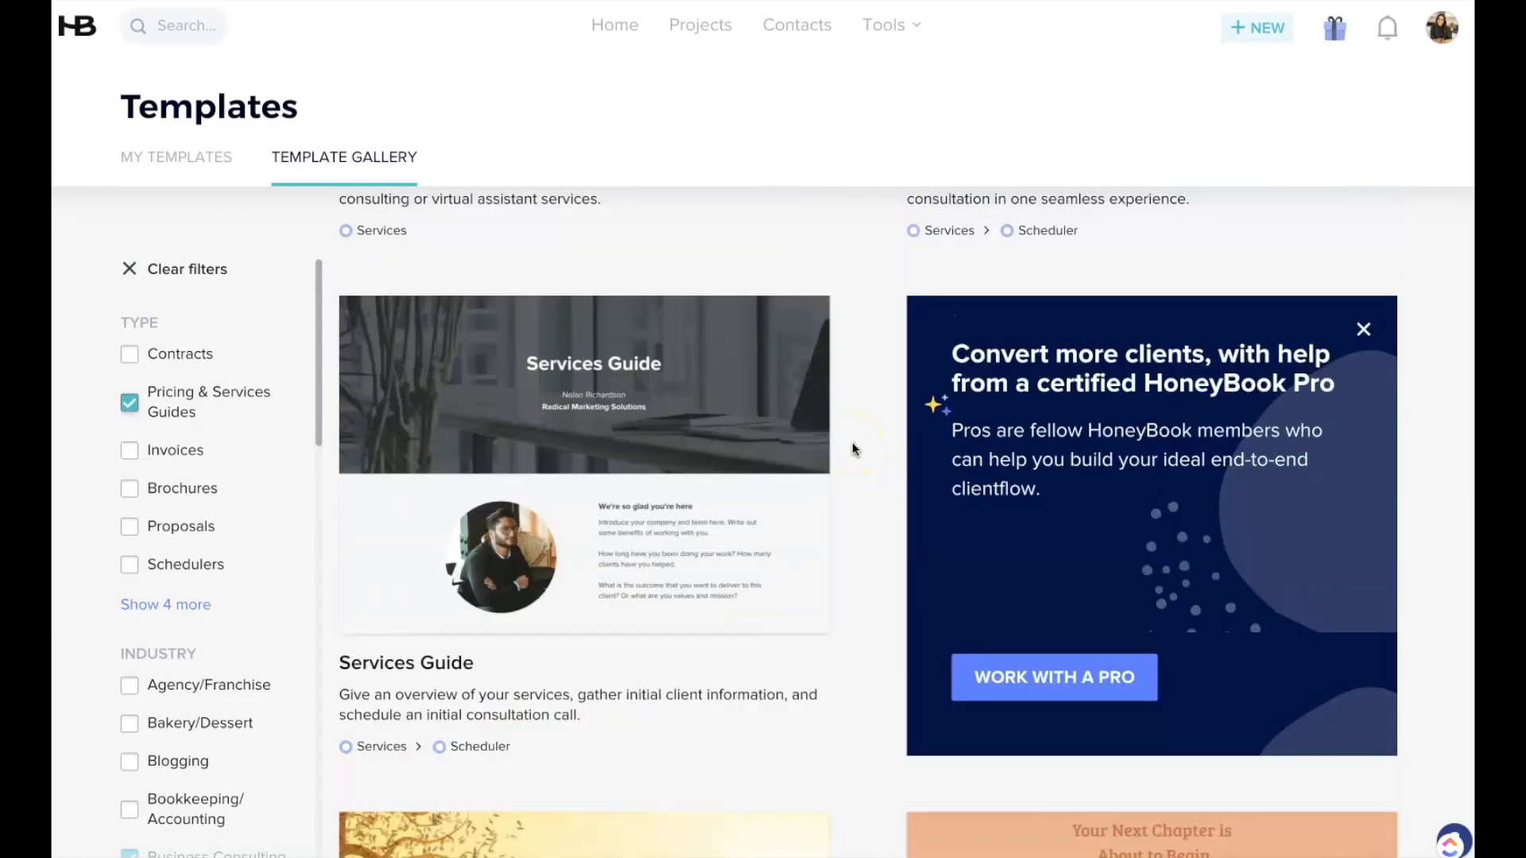
{"action": "scroll", "coordinate": [852, 441], "scroll_direction": "down", "scroll_amount": 18}
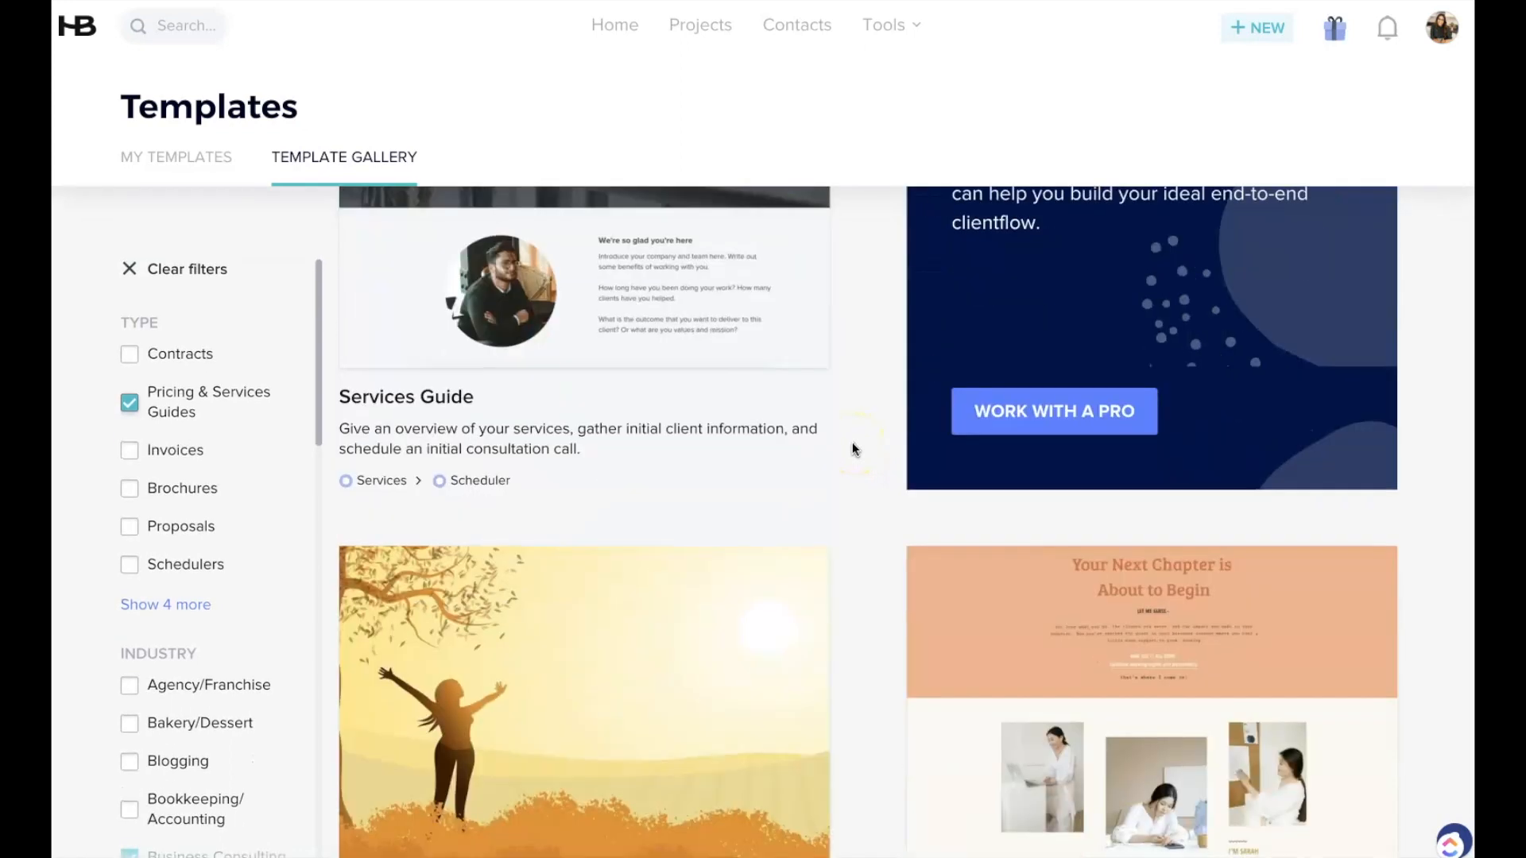
{"action": "scroll", "coordinate": [851, 442], "scroll_direction": "down", "scroll_amount": 13}
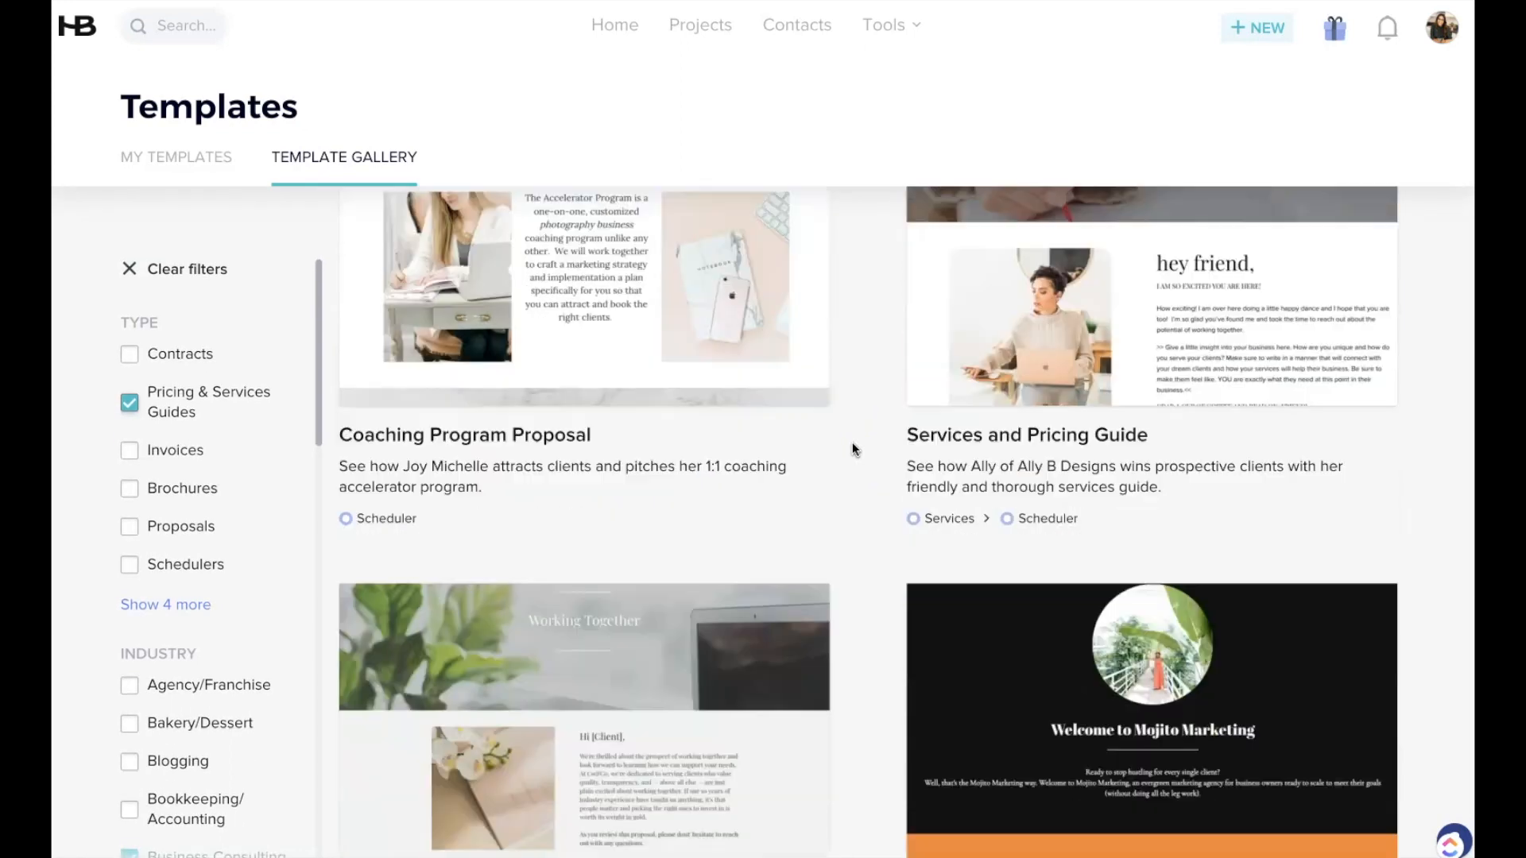
{"action": "scroll", "coordinate": [852, 450], "scroll_direction": "down", "scroll_amount": 4}
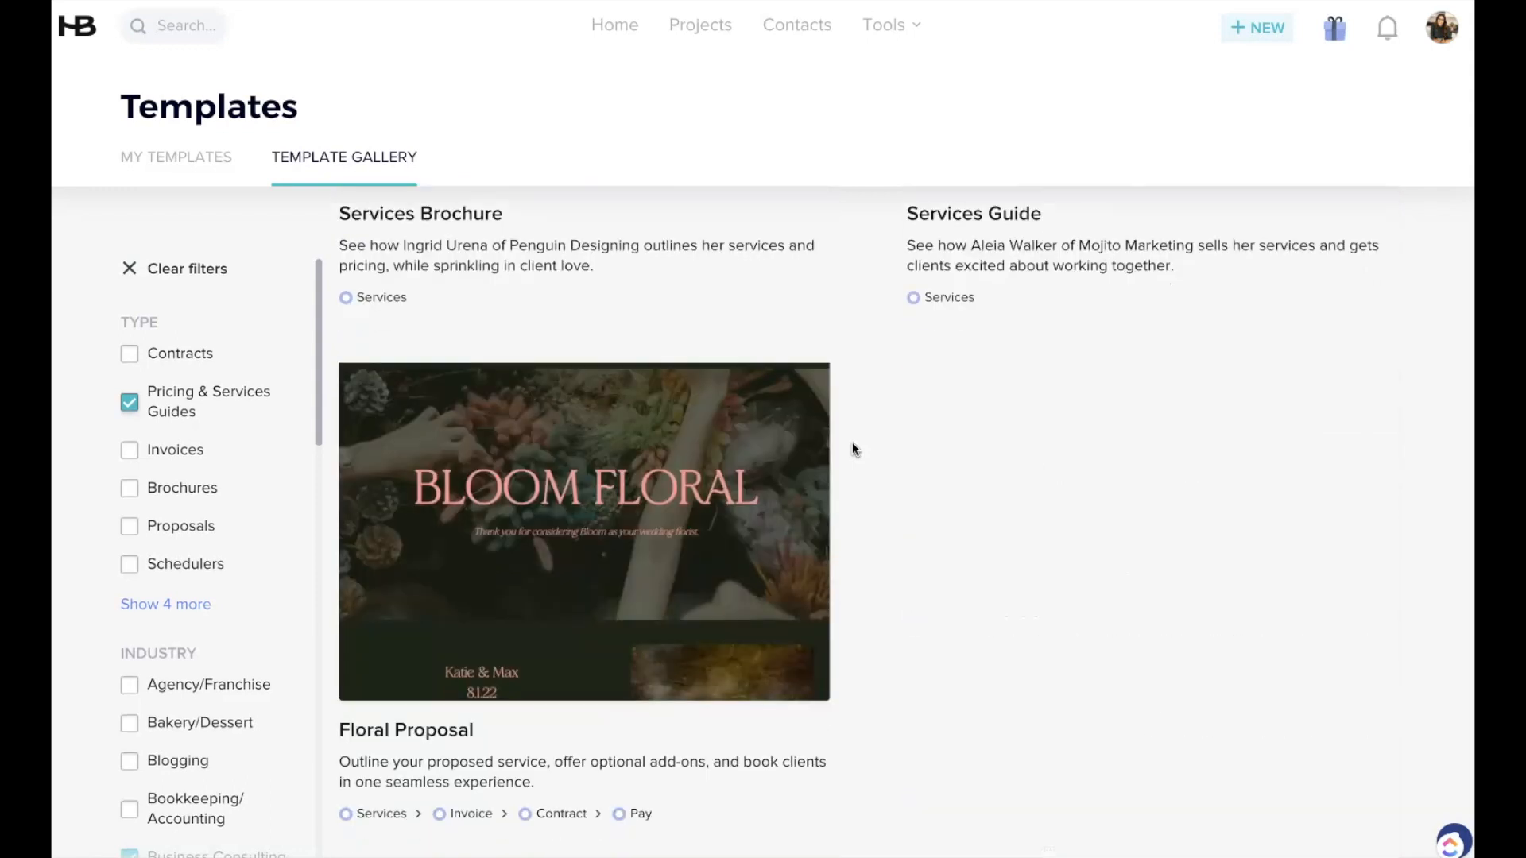
Add the Brochures type to the template filters and remove the Business Consulting industry filter
{"action": "left_click", "coordinate": [129, 489]}
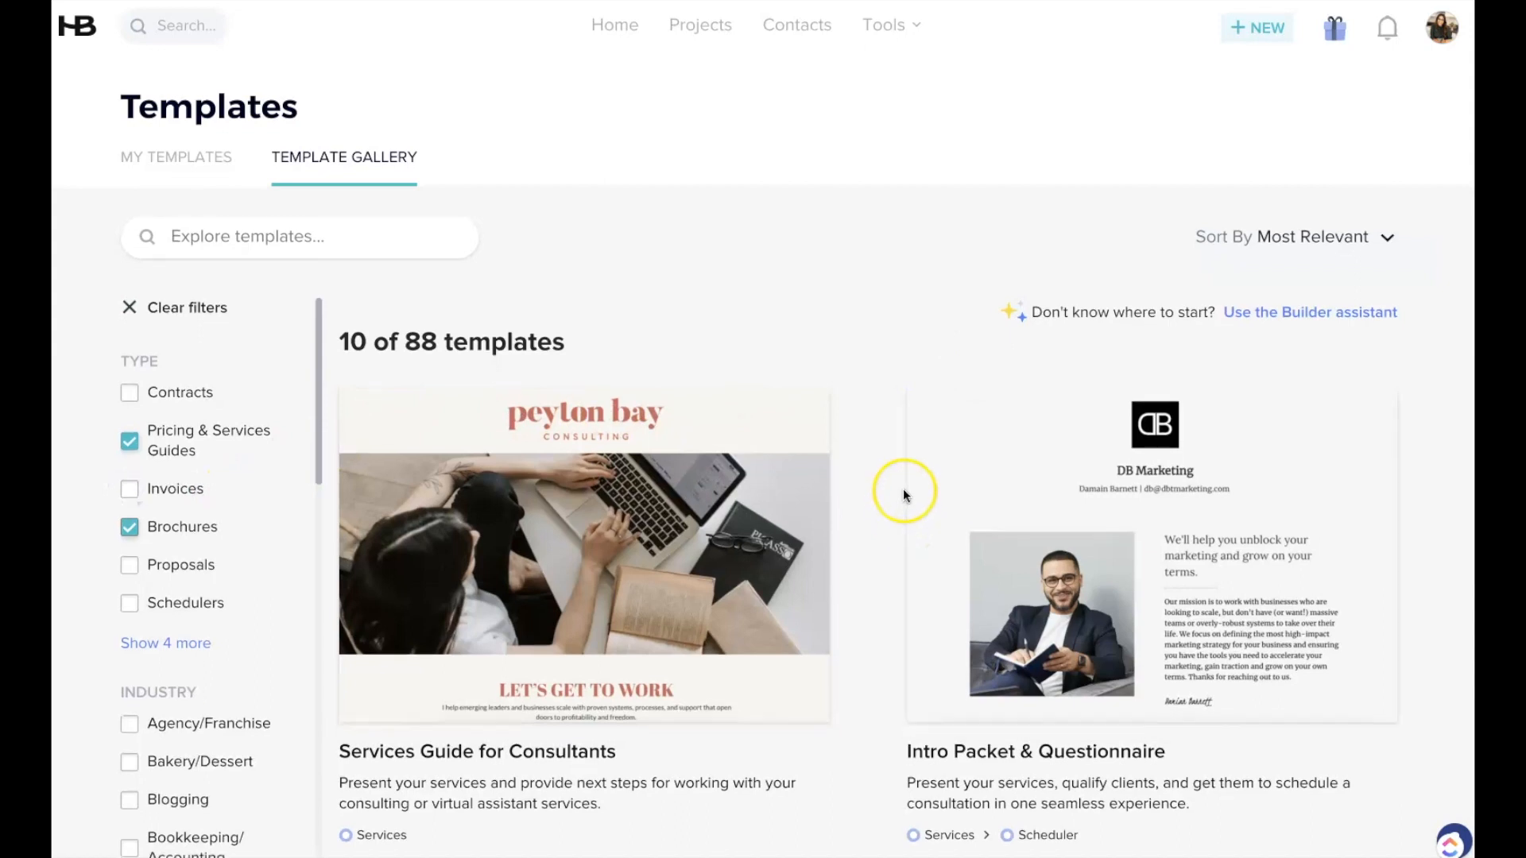
{"action": "scroll", "coordinate": [903, 488], "scroll_direction": "down", "scroll_amount": 12}
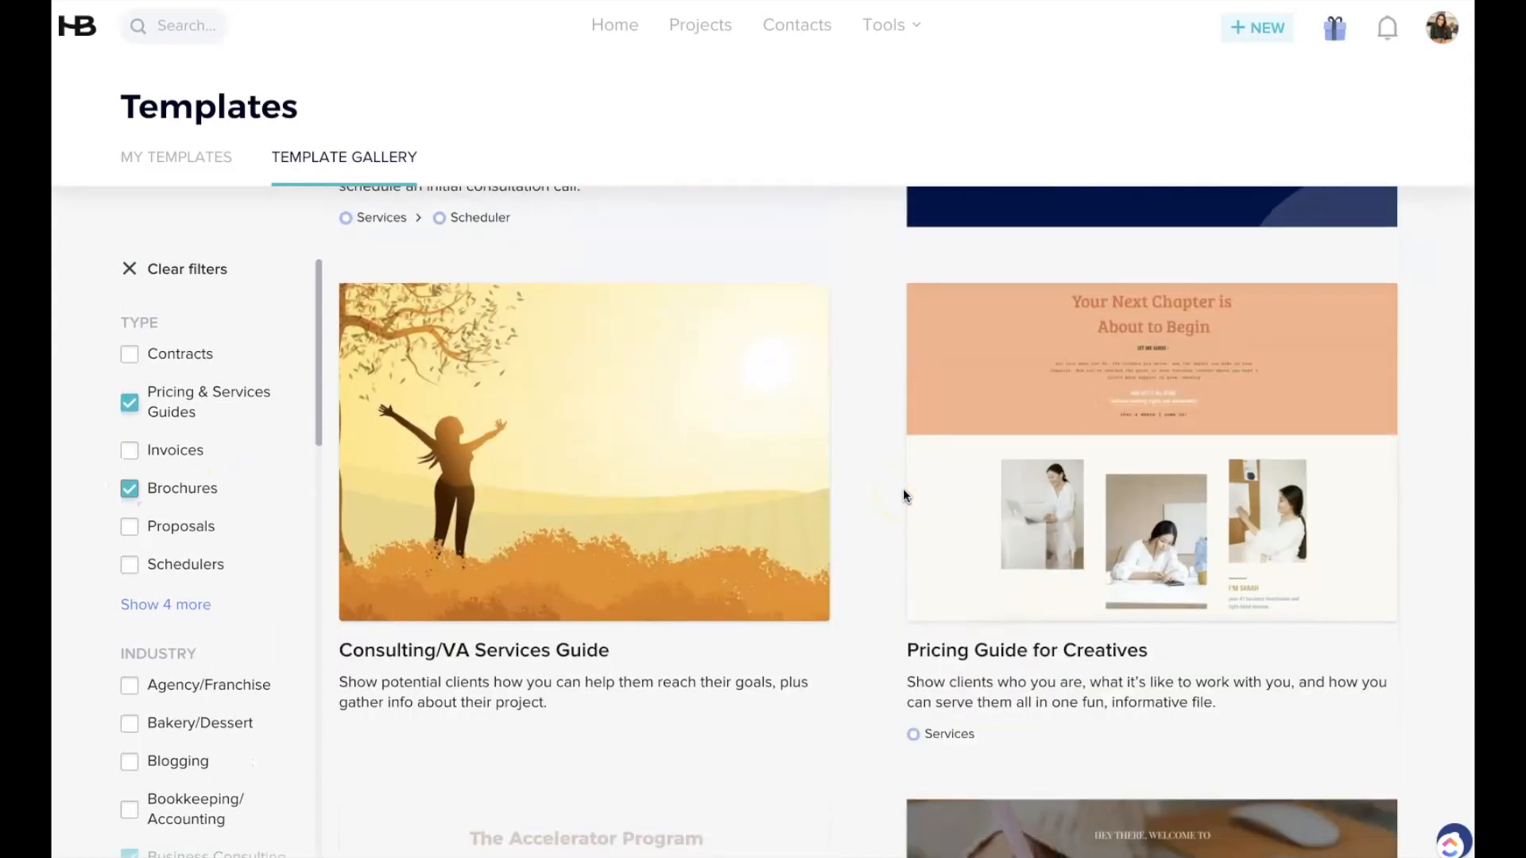
{"action": "scroll", "coordinate": [903, 489], "scroll_direction": "down", "scroll_amount": 15}
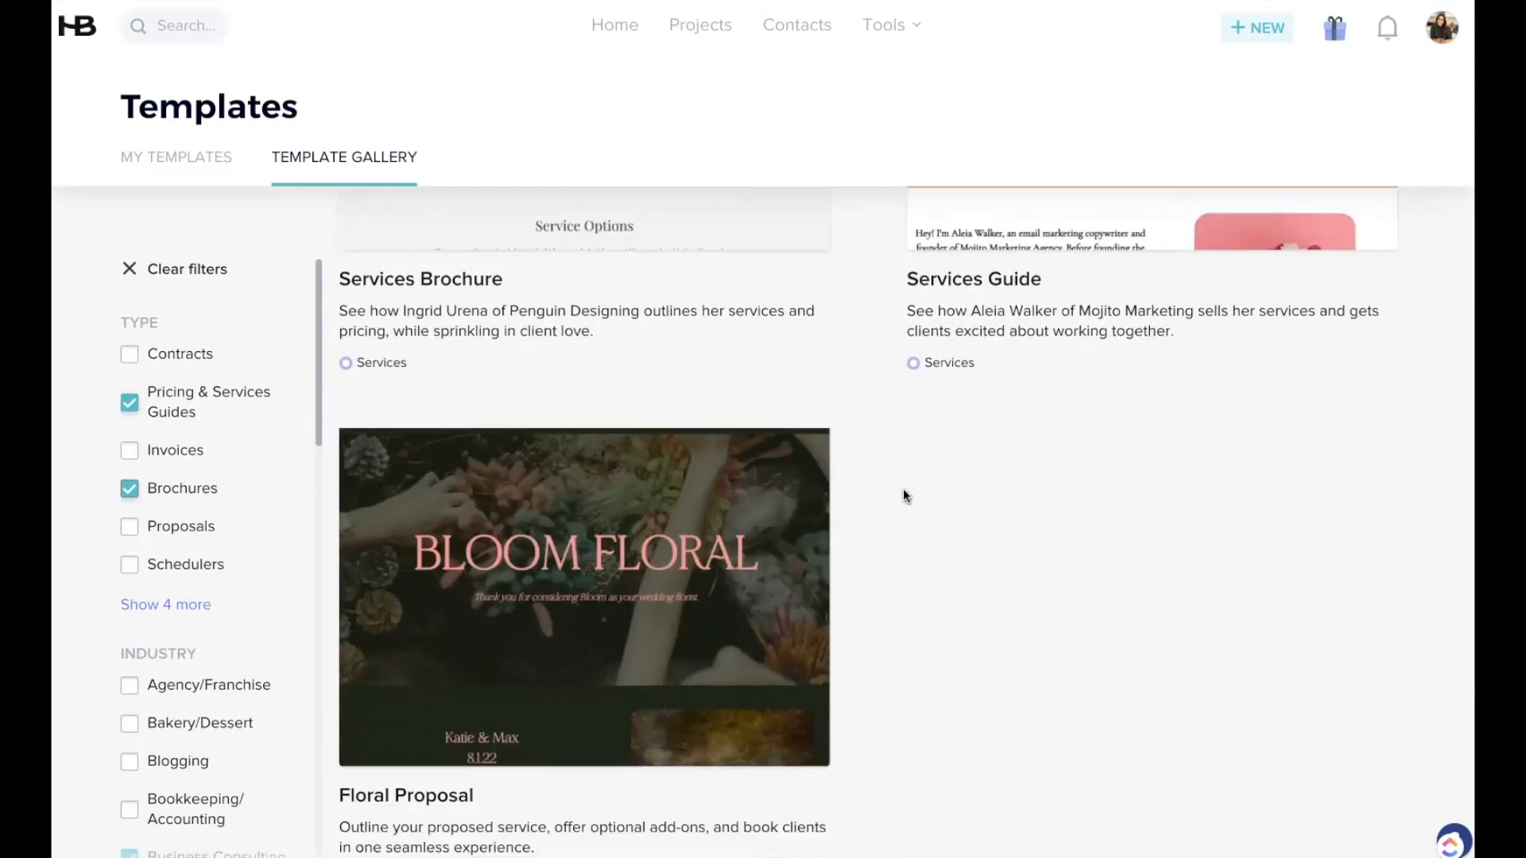
{"action": "scroll", "coordinate": [286, 632], "scroll_direction": "down", "scroll_amount": 3}
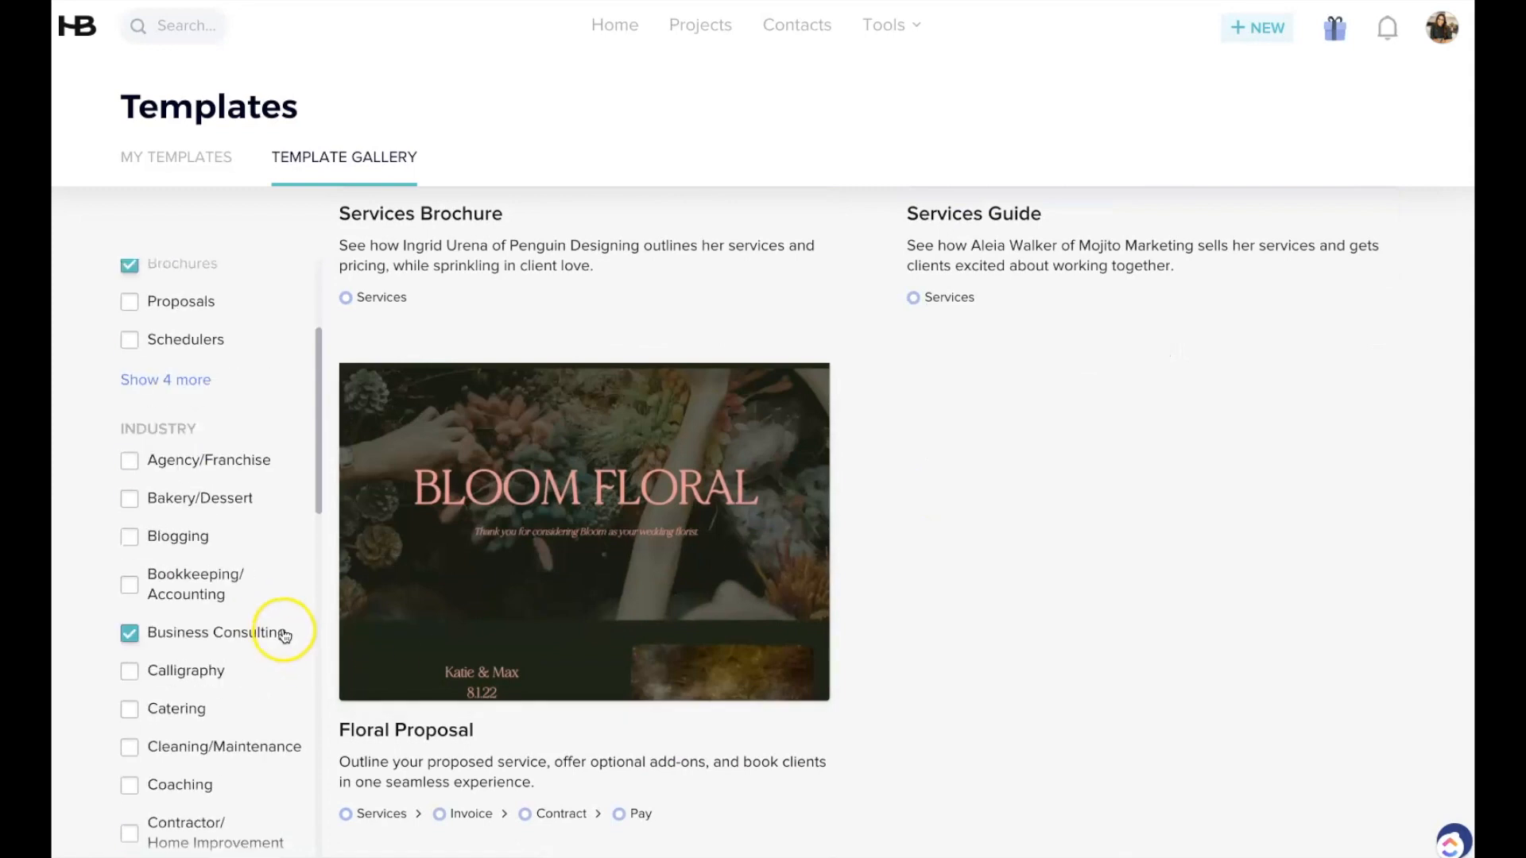
{"action": "scroll", "coordinate": [285, 636], "scroll_direction": "down", "scroll_amount": 1}
{"action": "left_click", "coordinate": [128, 533]}
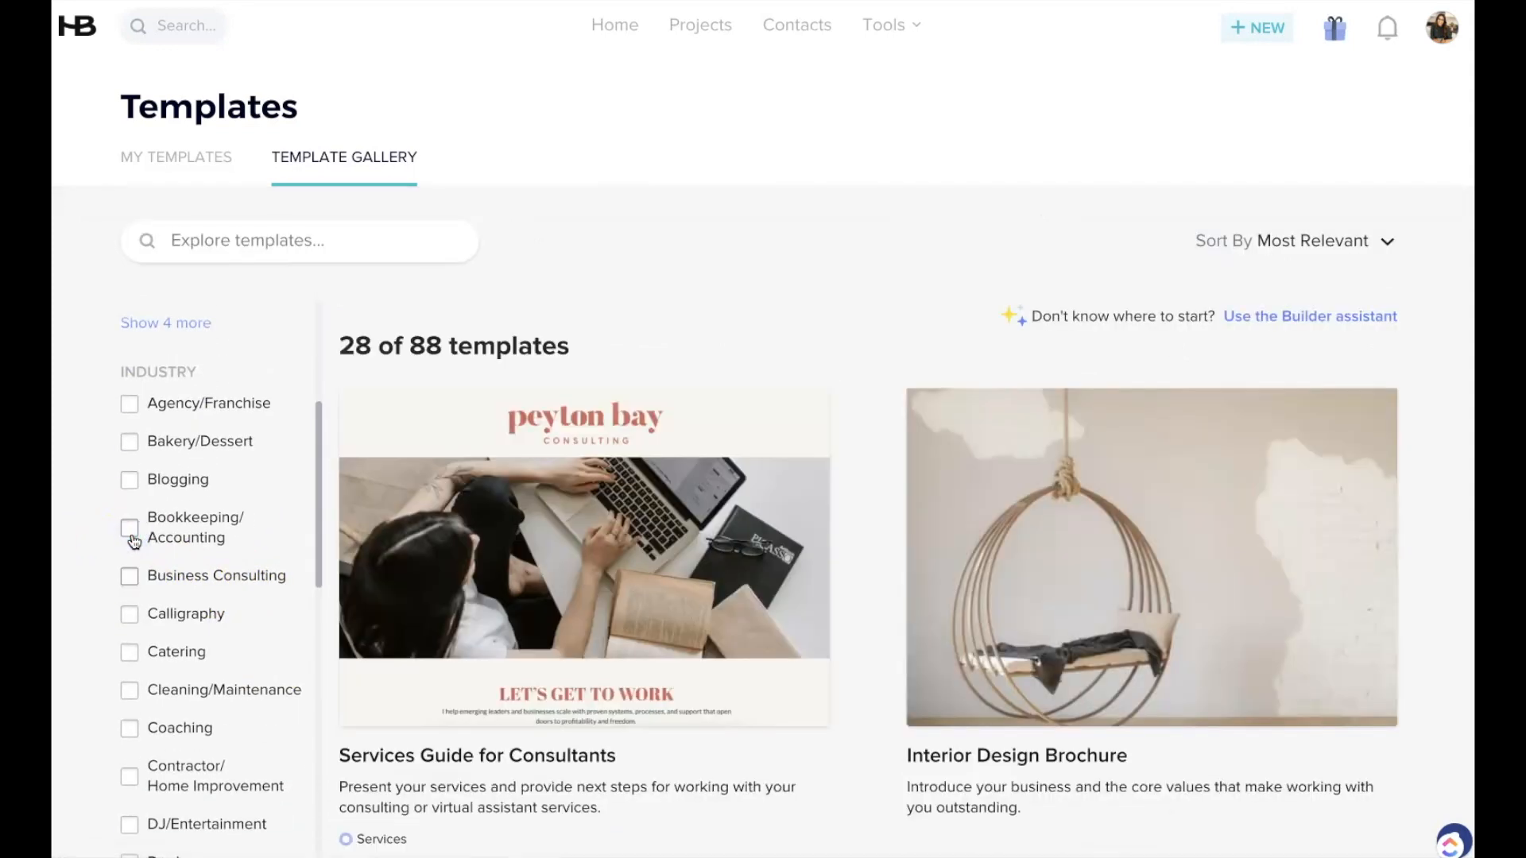
Find the Systems Set Up Services Overview template among the filtered results and open its preview
{"action": "scroll", "coordinate": [879, 561], "scroll_direction": "down", "scroll_amount": 8}
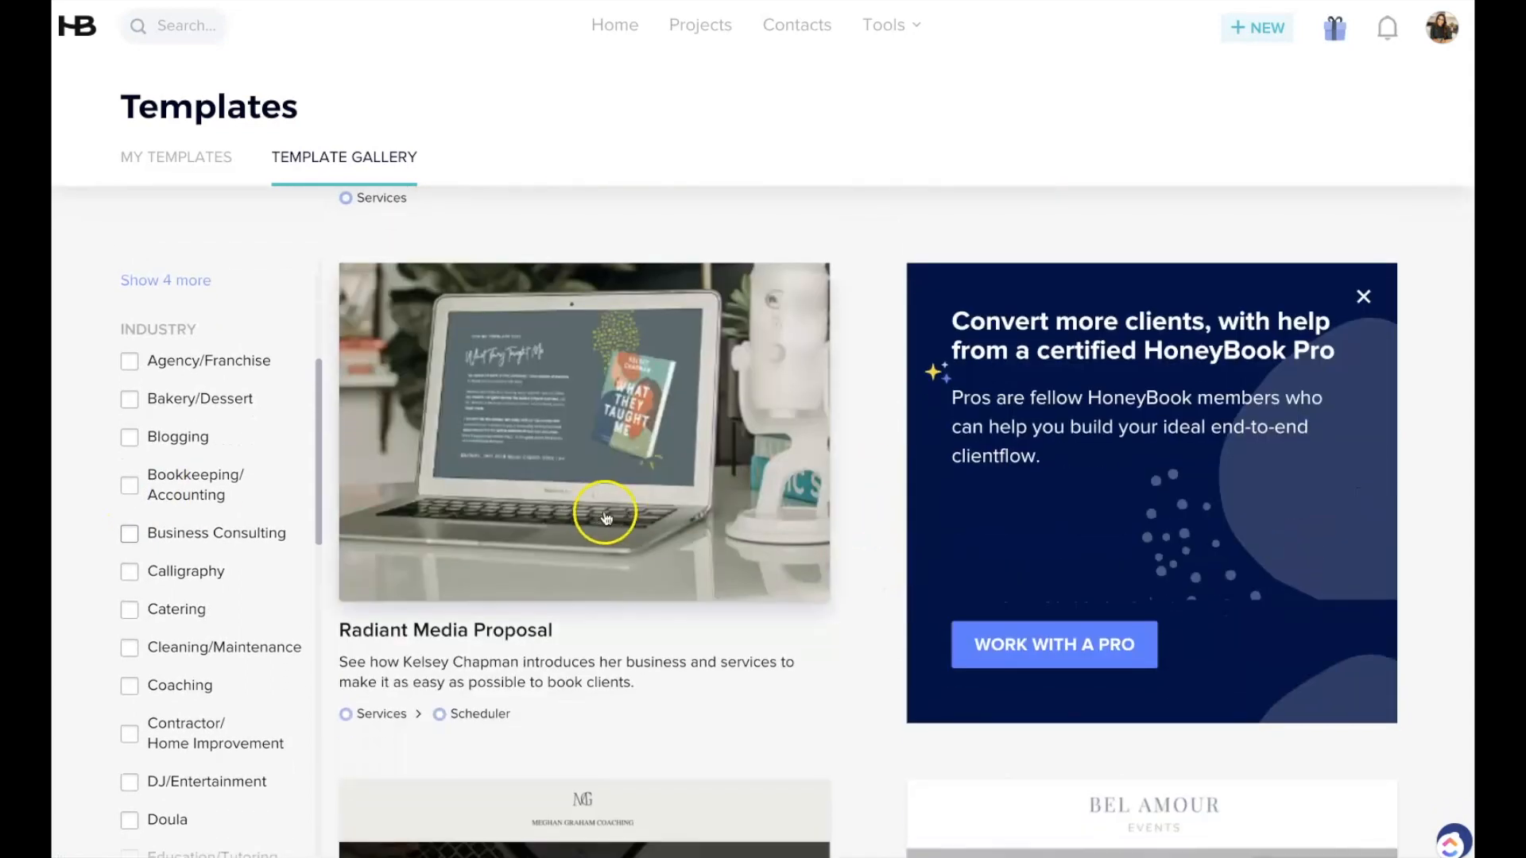
{"action": "scroll", "coordinate": [879, 572], "scroll_direction": "down", "scroll_amount": 10}
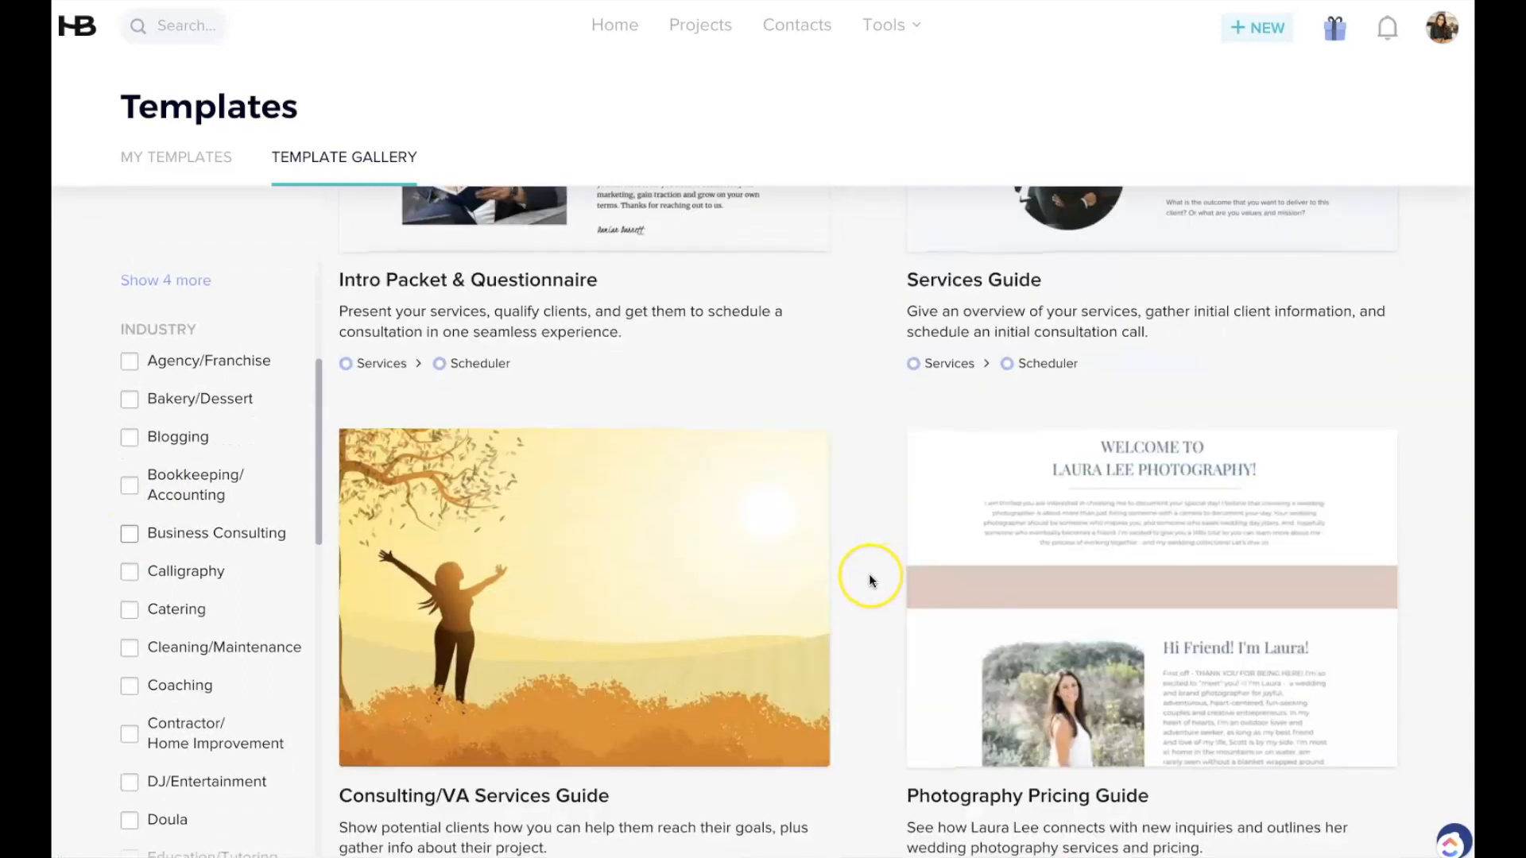
{"action": "scroll", "coordinate": [870, 574], "scroll_direction": "down", "scroll_amount": 8}
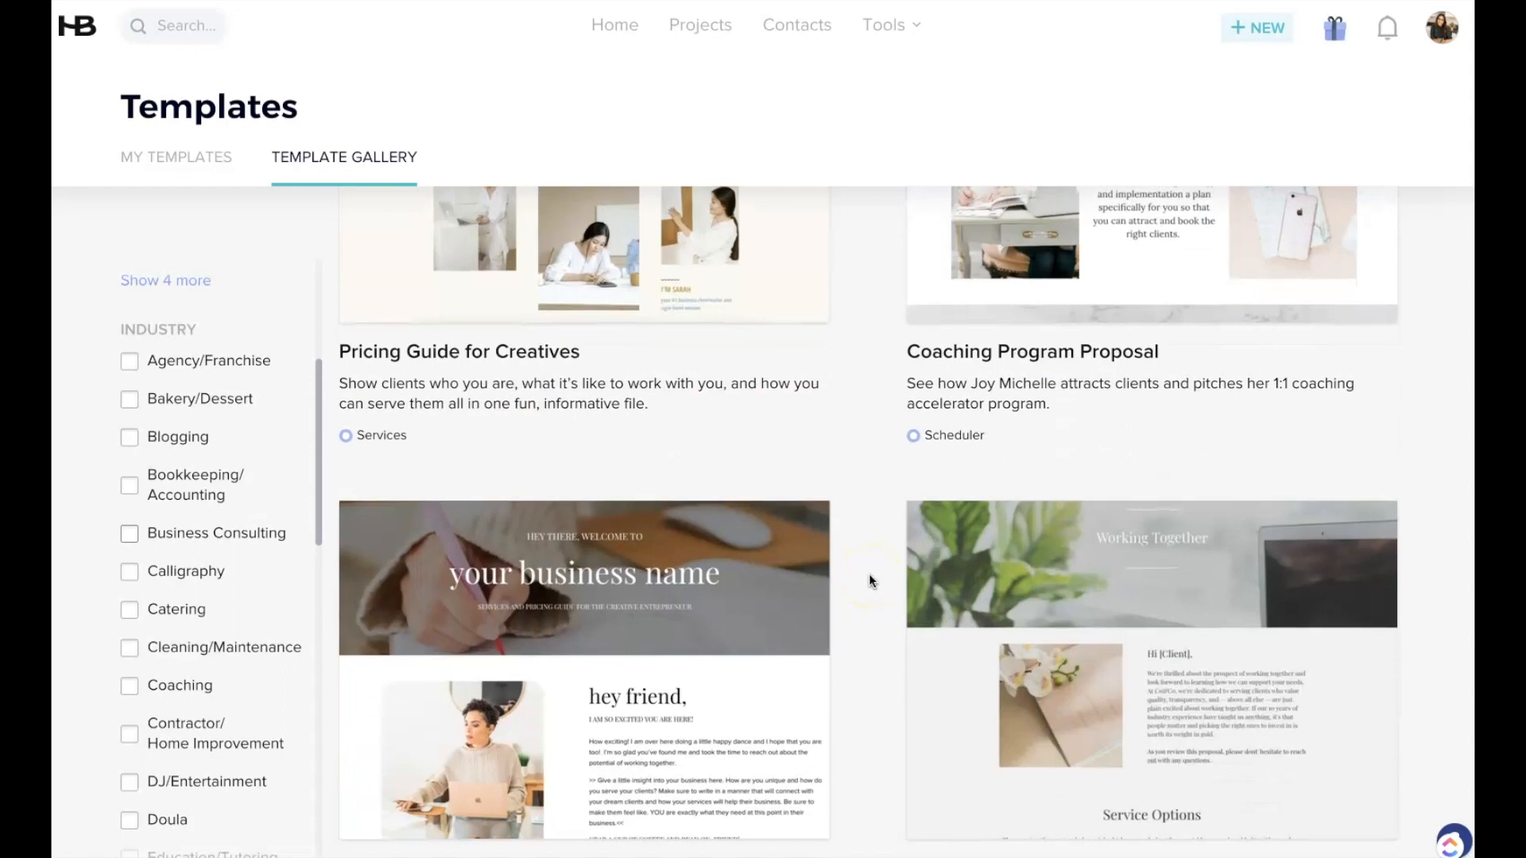
{"action": "scroll", "coordinate": [869, 573], "scroll_direction": "down", "scroll_amount": 10}
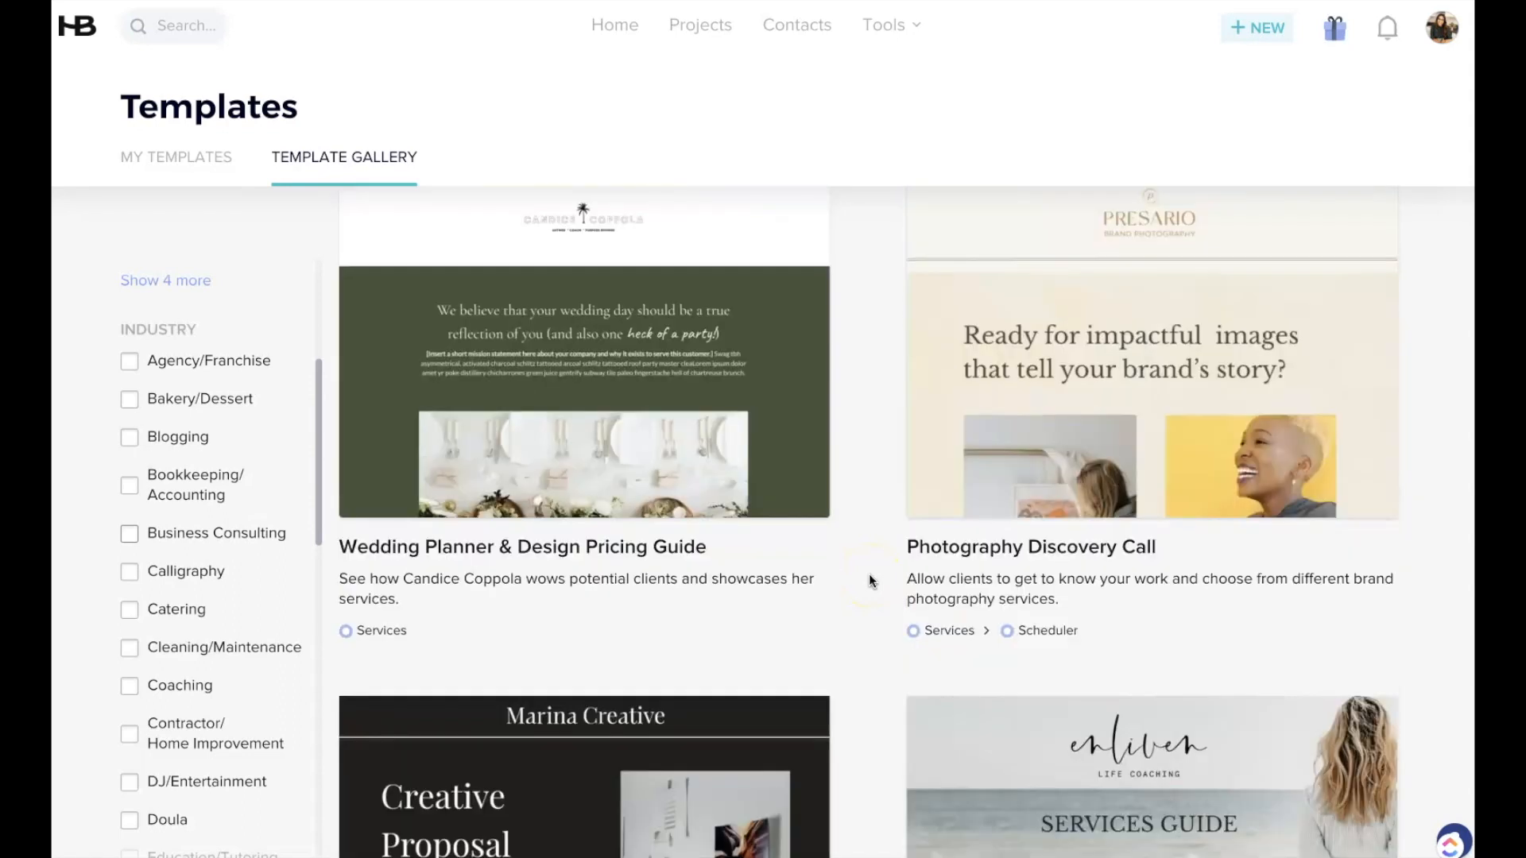
{"action": "scroll", "coordinate": [870, 580], "scroll_direction": "down", "scroll_amount": 10}
{"action": "scroll", "coordinate": [869, 580], "scroll_direction": "down", "scroll_amount": 10}
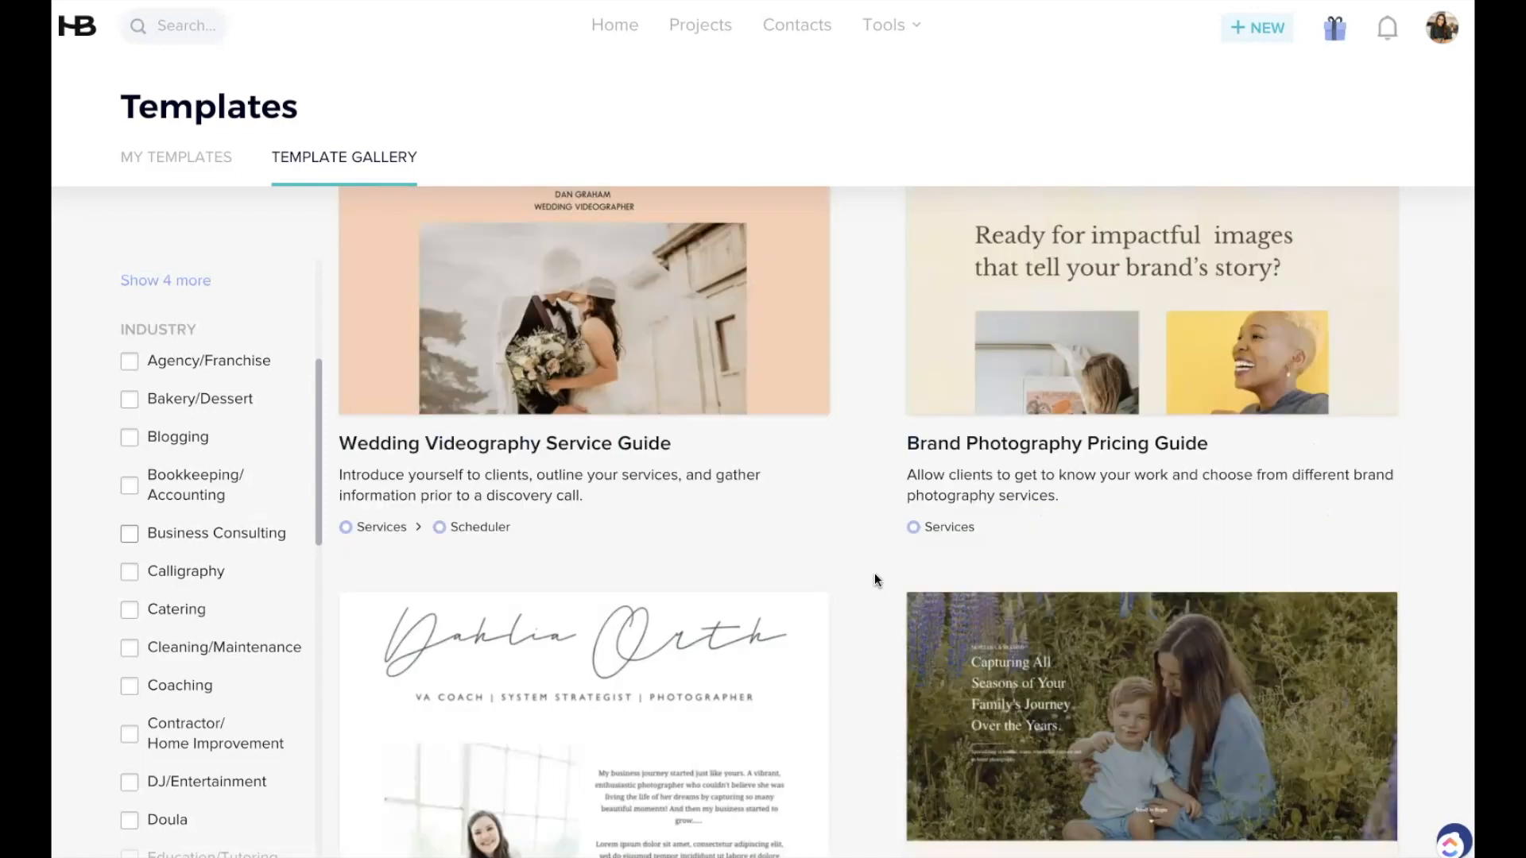
{"action": "scroll", "coordinate": [874, 581], "scroll_direction": "down", "scroll_amount": 5}
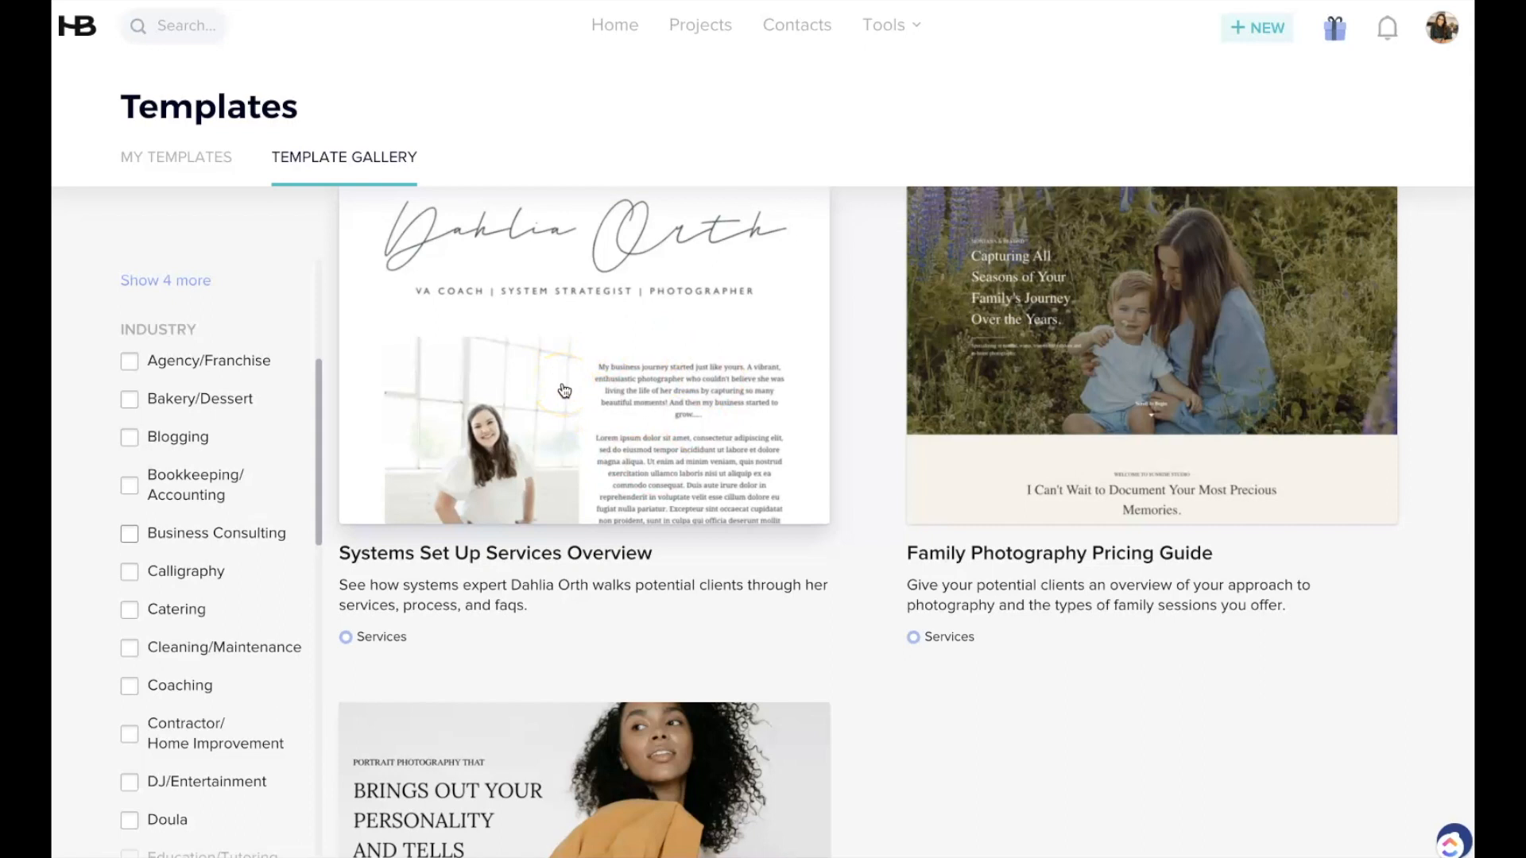
{"action": "scroll", "coordinate": [699, 397], "scroll_direction": "up", "scroll_amount": 1}
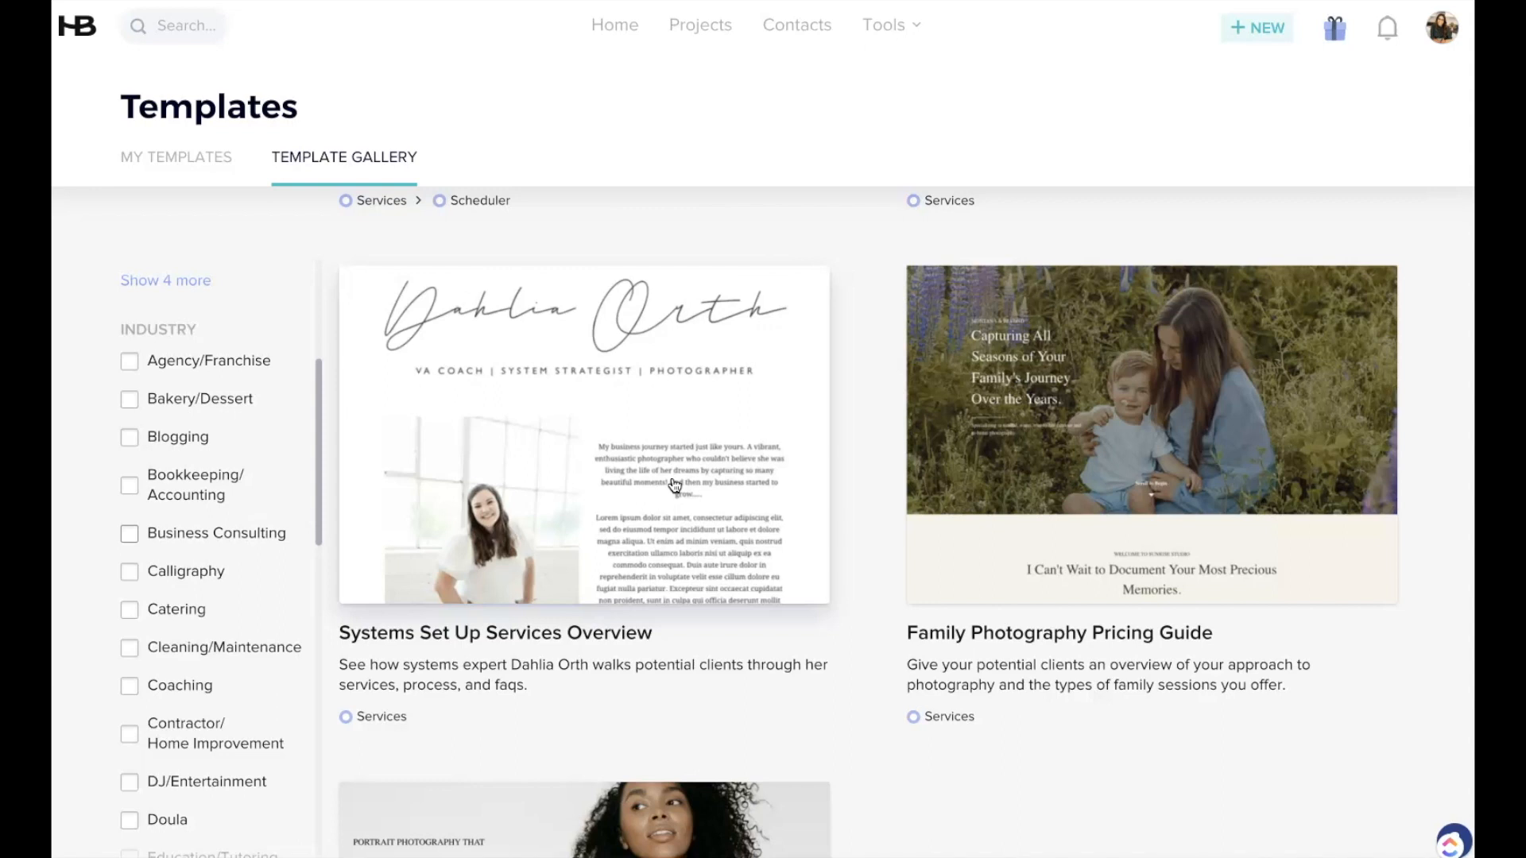
{"action": "left_click", "coordinate": [674, 485]}
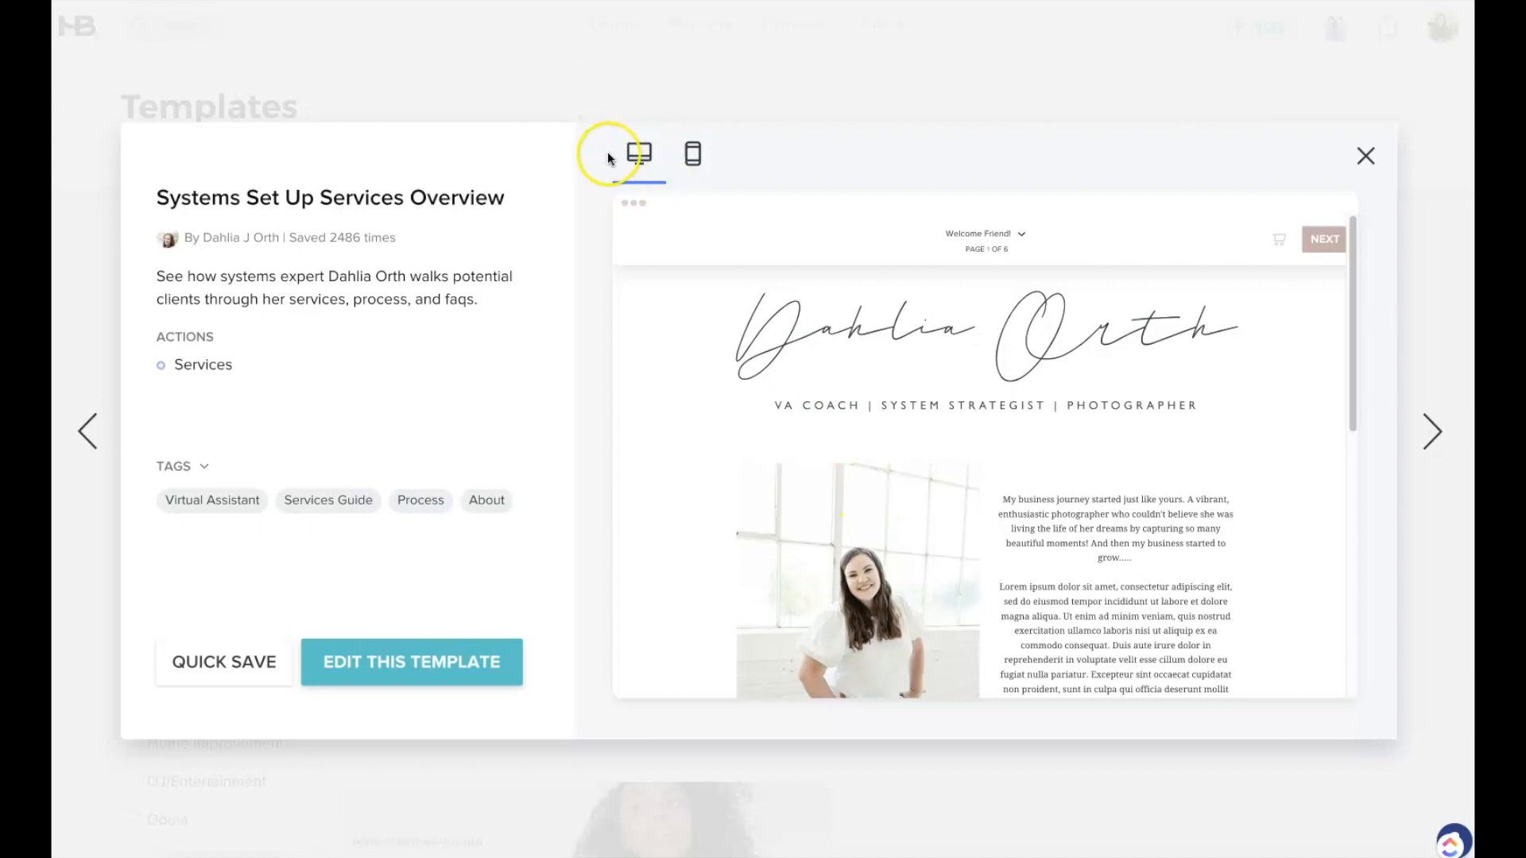
Look through the template's mobile preview and return to the desktop preview
{"action": "left_click", "coordinate": [692, 153]}
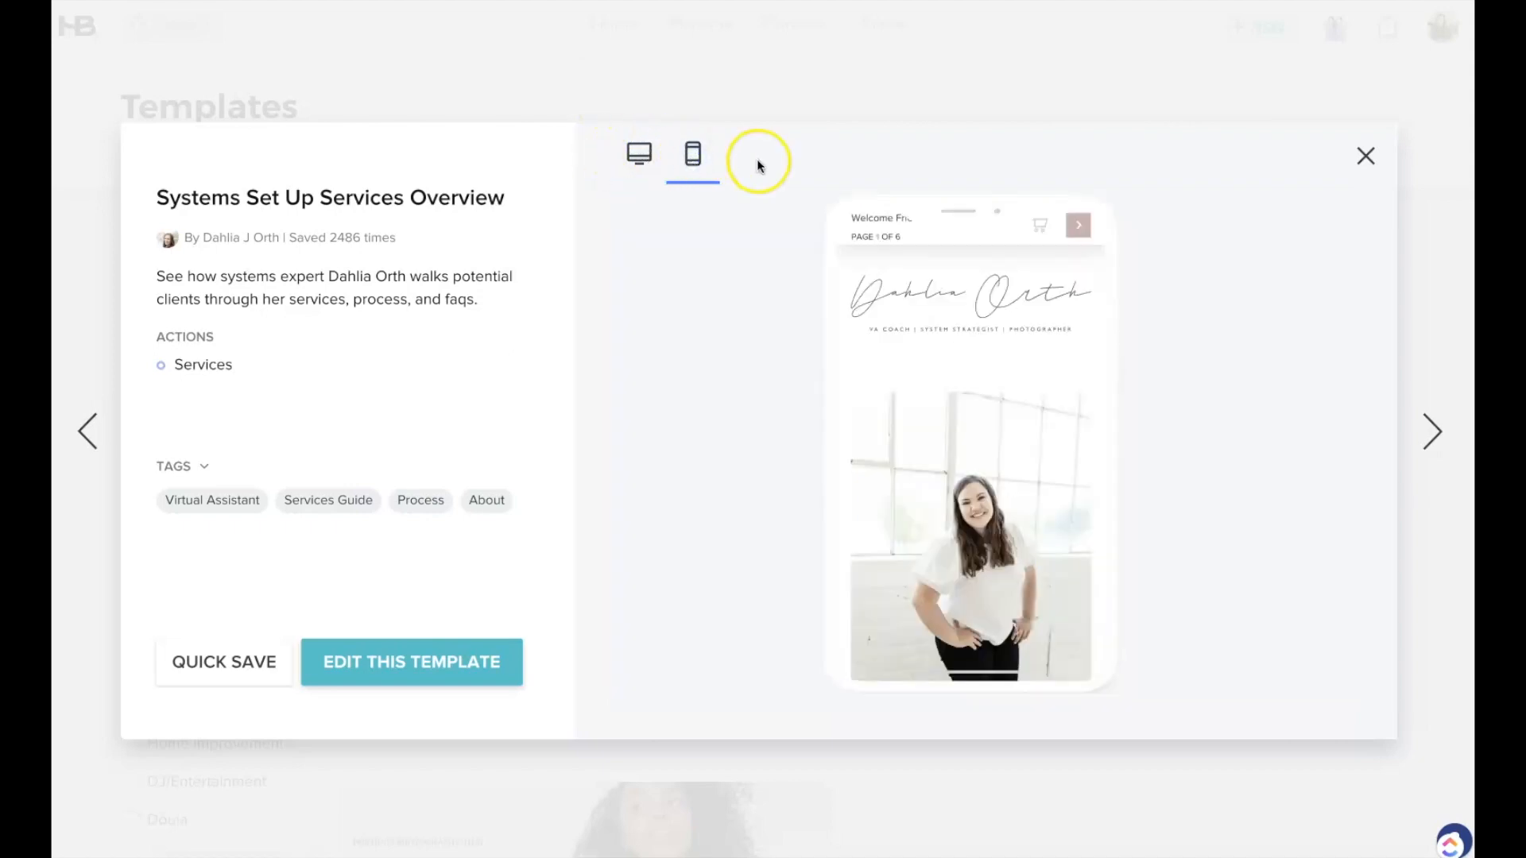
{"action": "scroll", "coordinate": [1015, 461], "scroll_direction": "down", "scroll_amount": 5}
{"action": "scroll", "coordinate": [1018, 474], "scroll_direction": "down", "scroll_amount": 10}
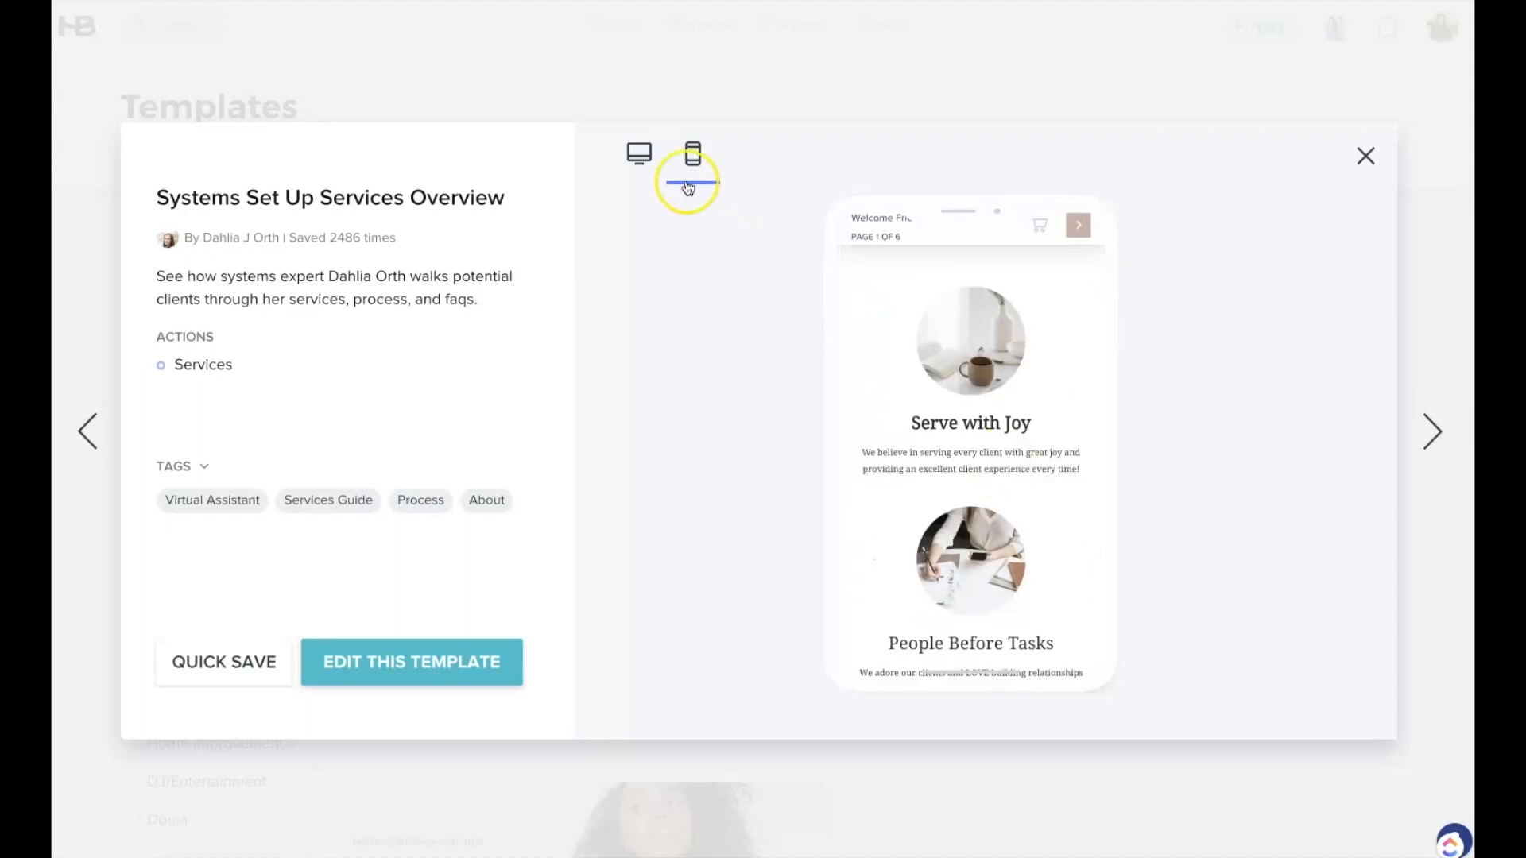
{"action": "left_click", "coordinate": [639, 155]}
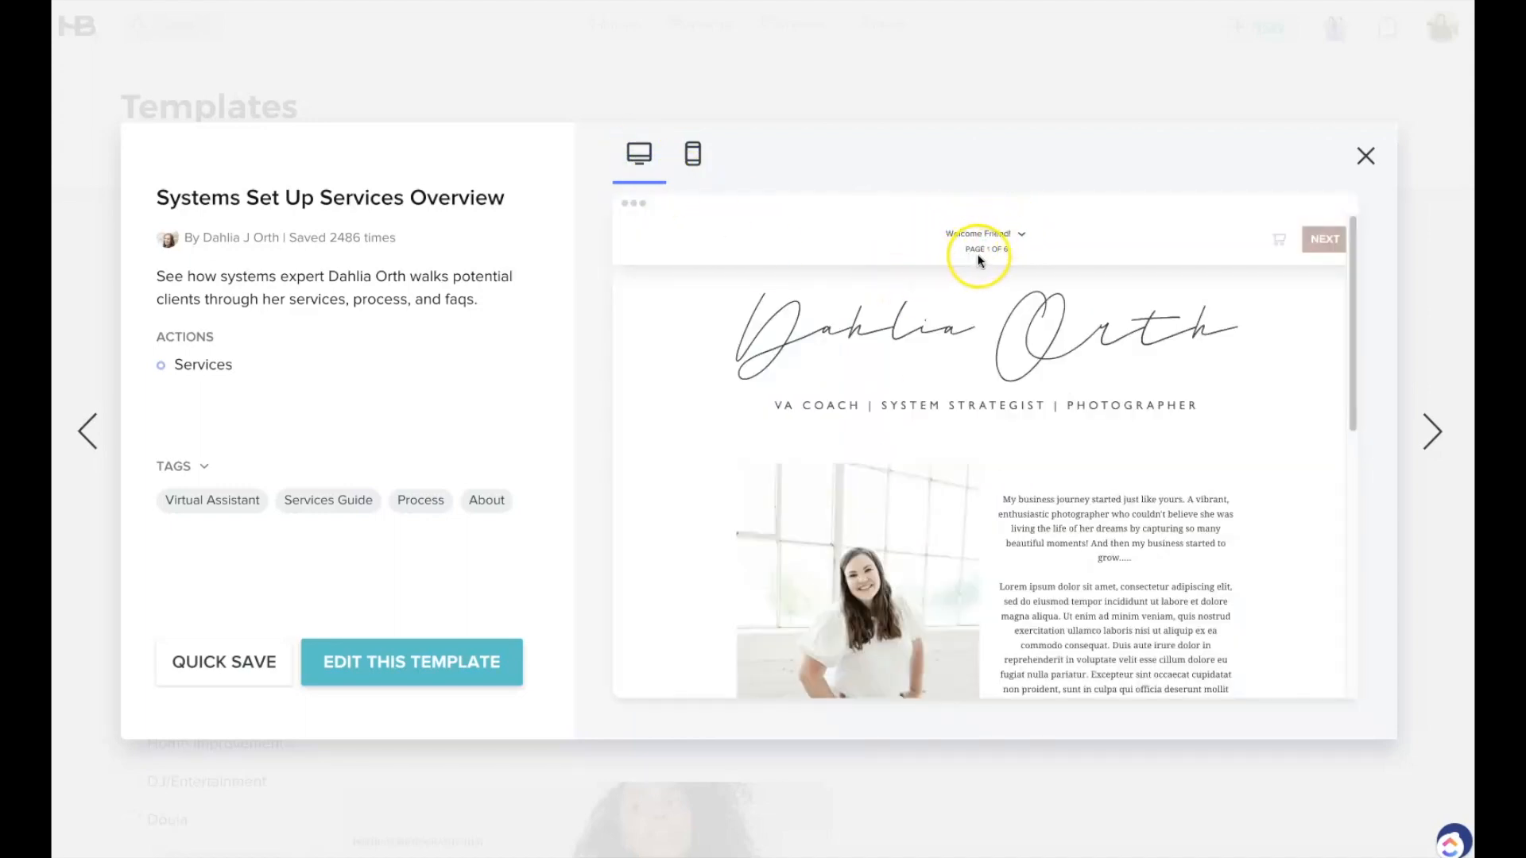
Go to the Services page in the template preview and look through its service options
{"action": "left_click", "coordinate": [1023, 237]}
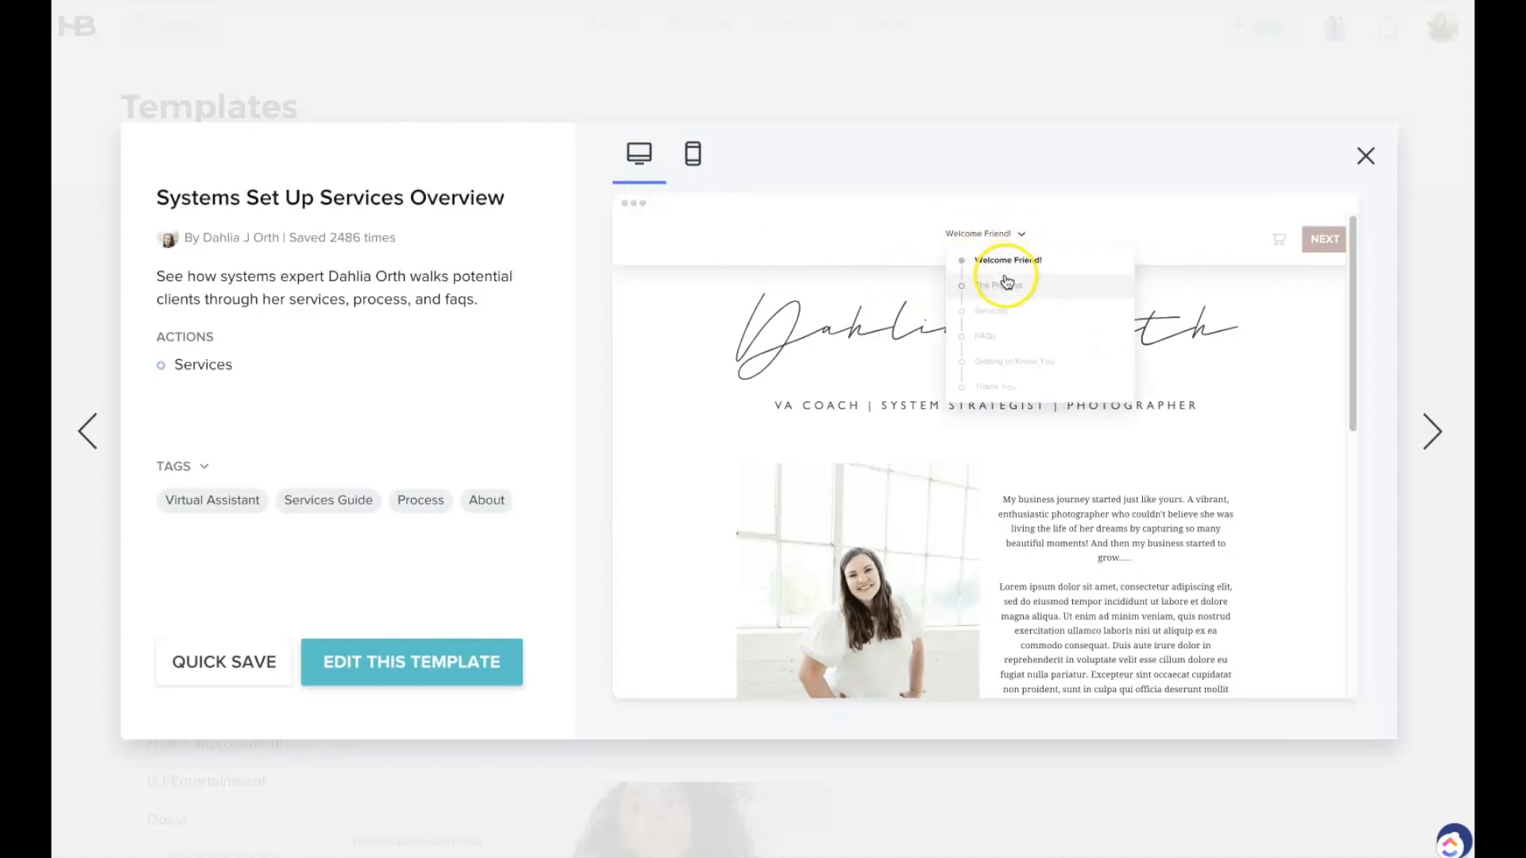
{"action": "left_click", "coordinate": [997, 312]}
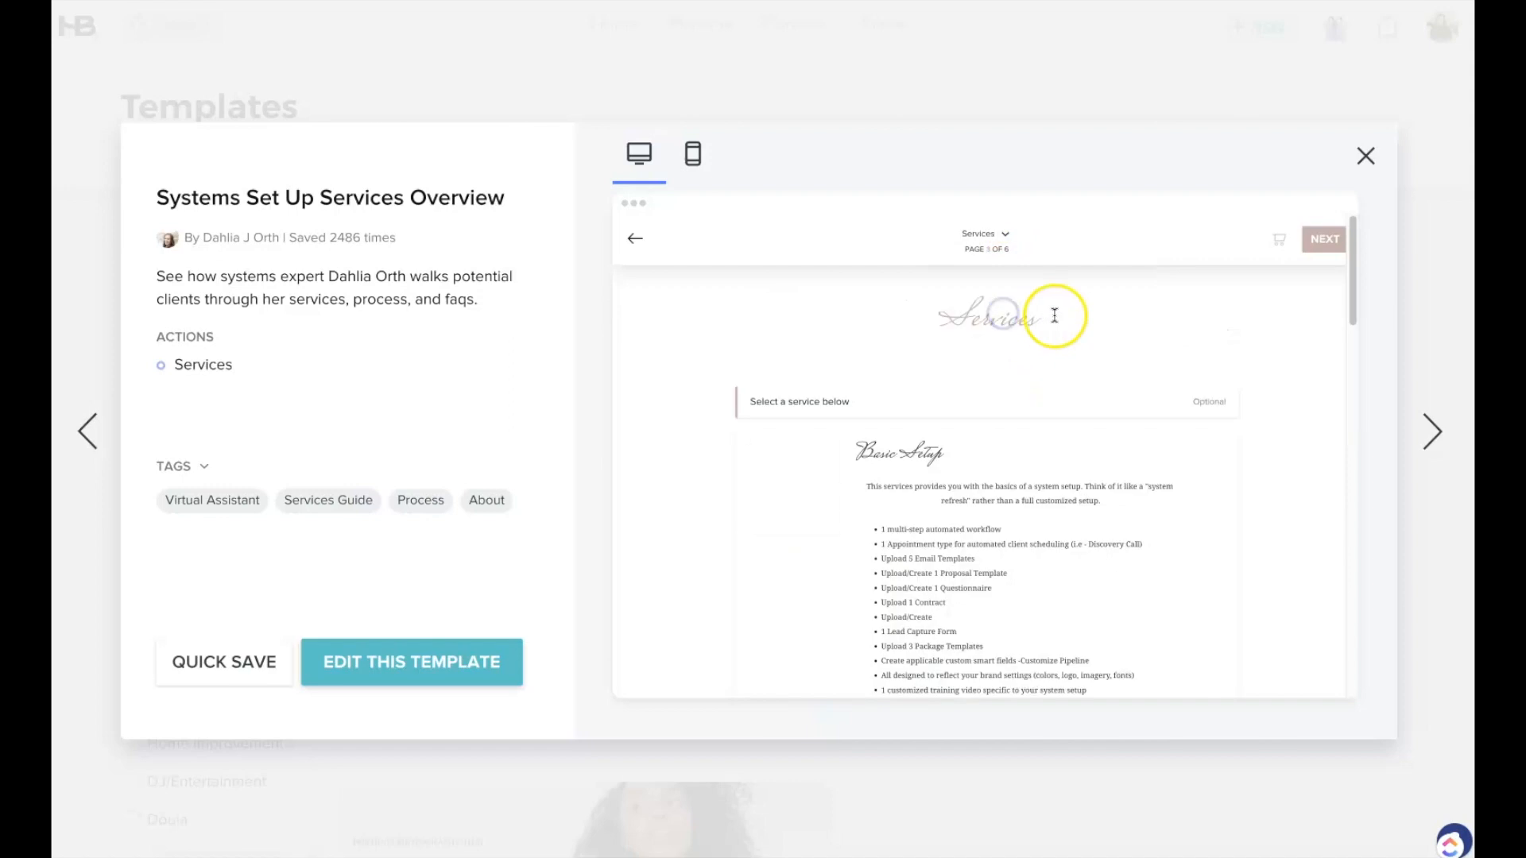
{"action": "scroll", "coordinate": [1258, 473], "scroll_direction": "down", "scroll_amount": 10}
{"action": "scroll", "coordinate": [1258, 487], "scroll_direction": "down", "scroll_amount": 3}
{"action": "scroll", "coordinate": [1258, 486], "scroll_direction": "up", "scroll_amount": 15}
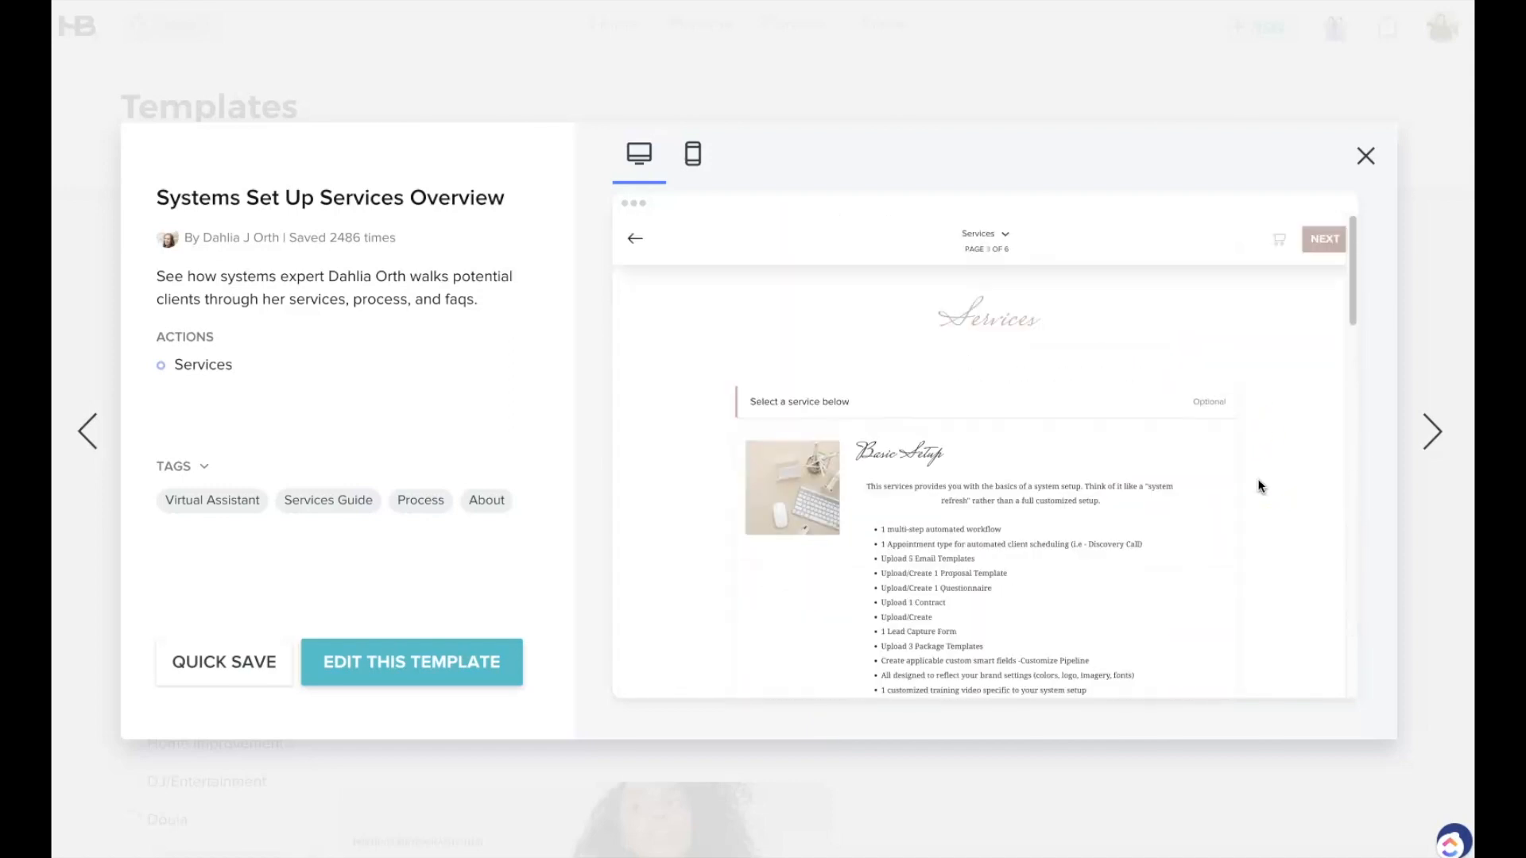
Review the list of pages included in the Systems Set Up Services Overview template preview
{"action": "left_click", "coordinate": [982, 233]}
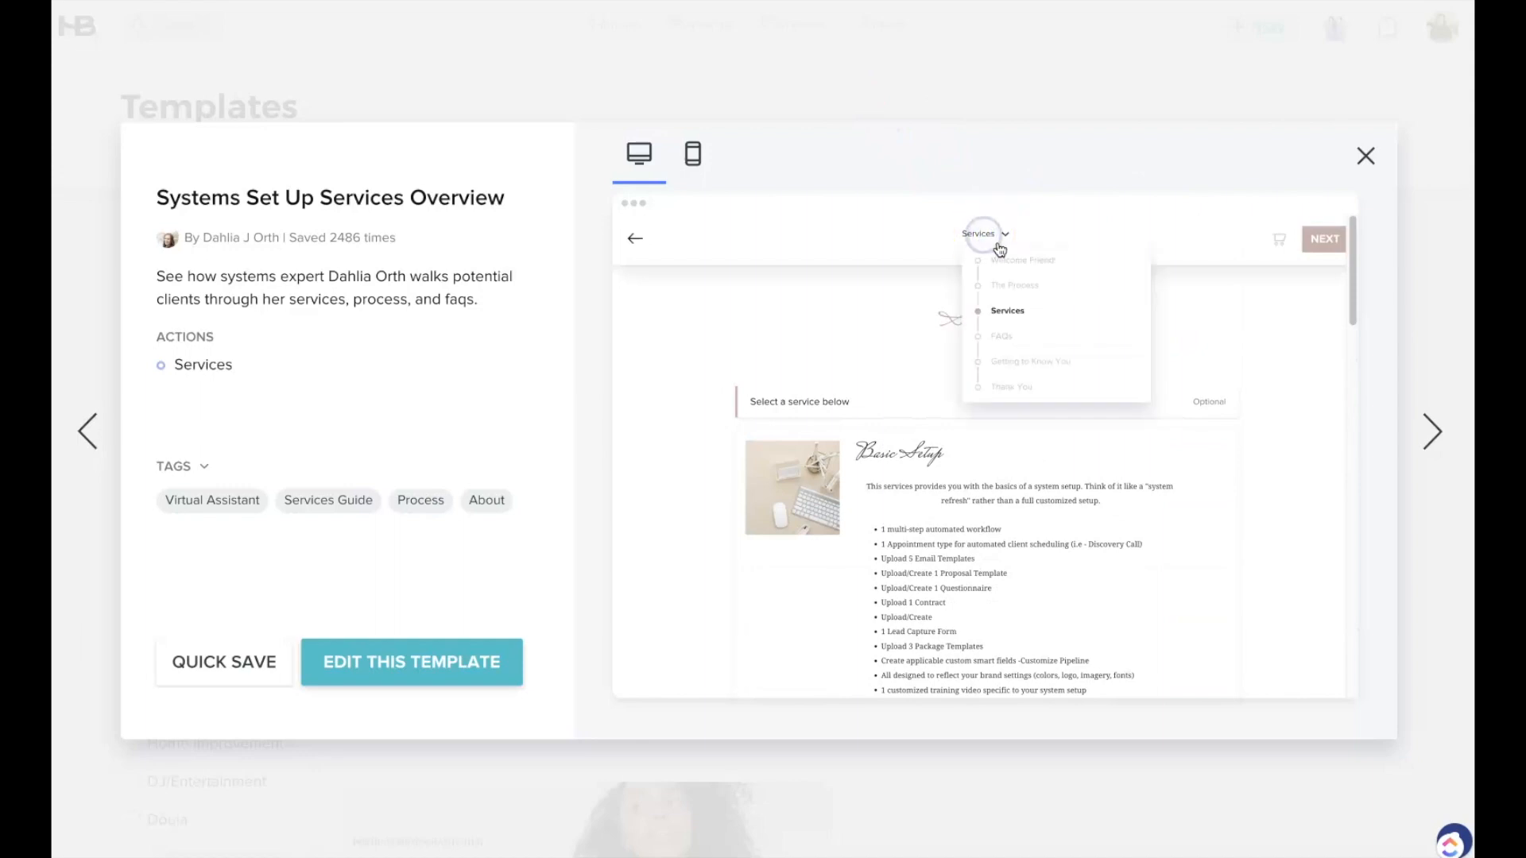
{"action": "left_click", "coordinate": [1065, 261]}
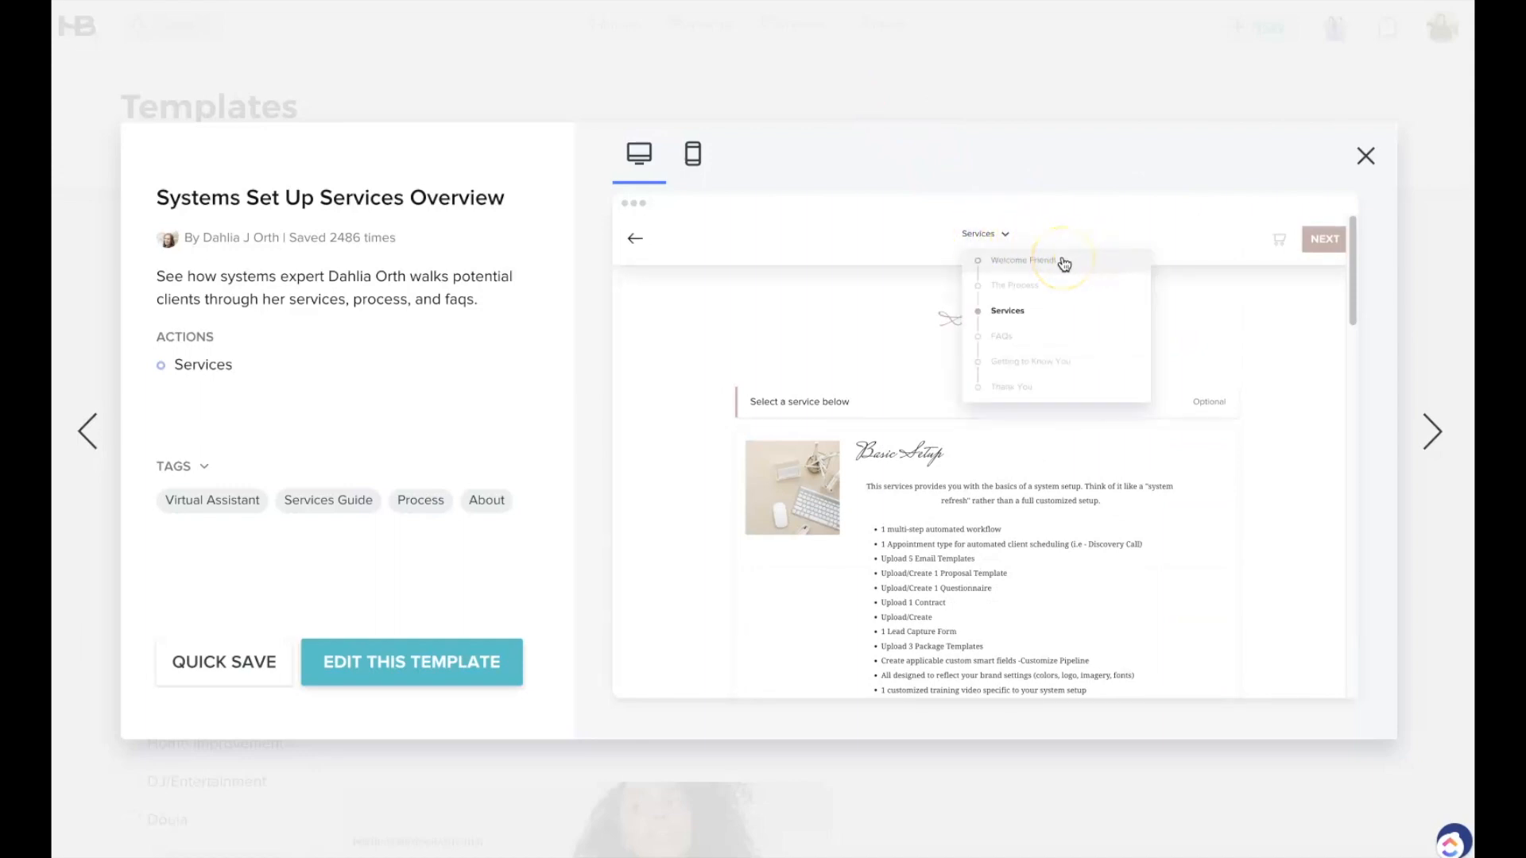
{"action": "left_click", "coordinate": [1055, 288]}
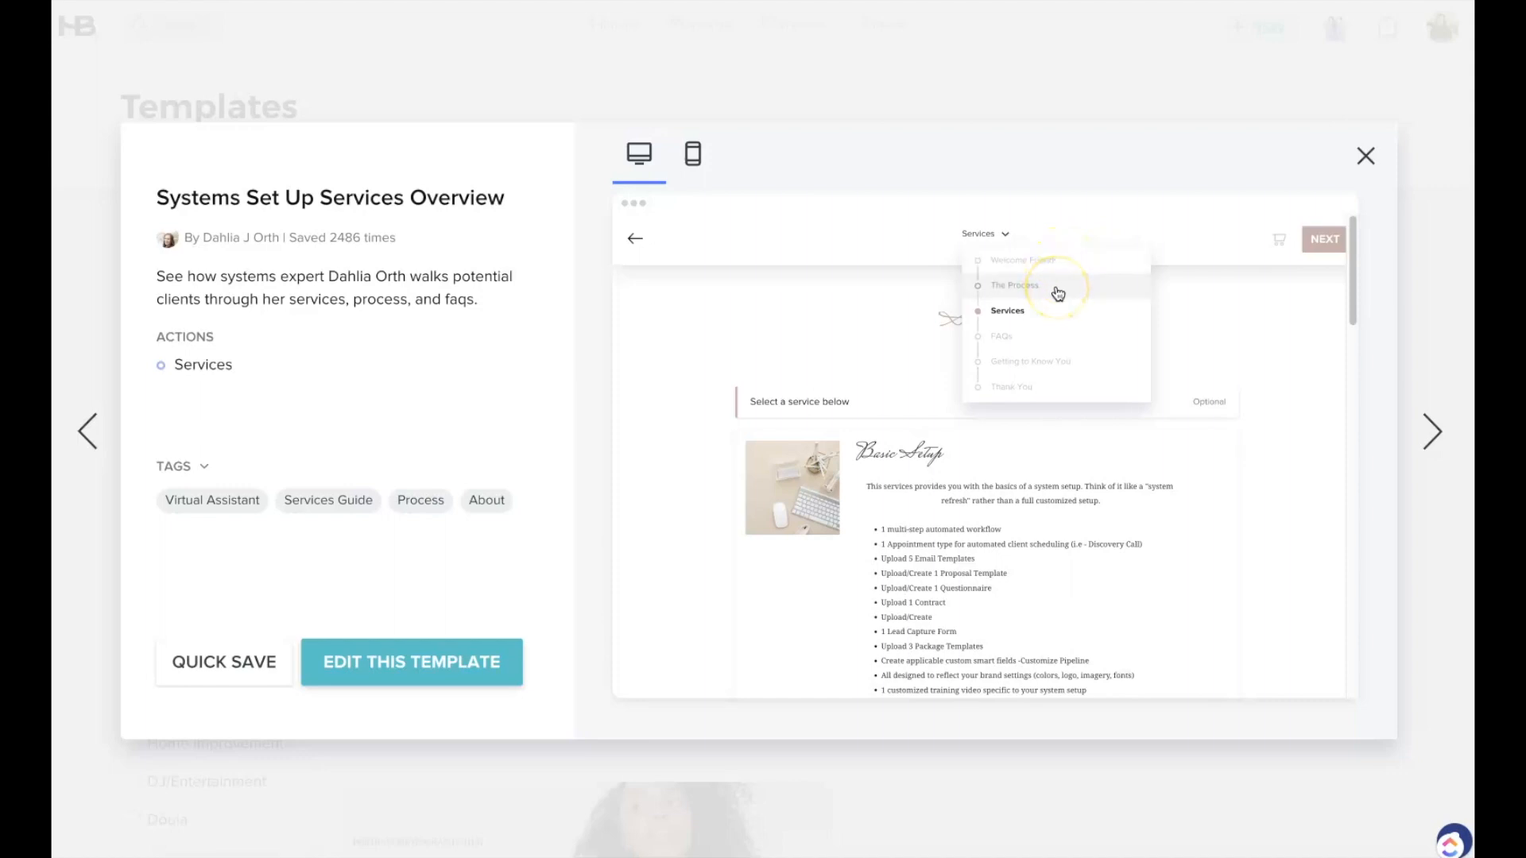
{"action": "left_click", "coordinate": [1048, 322]}
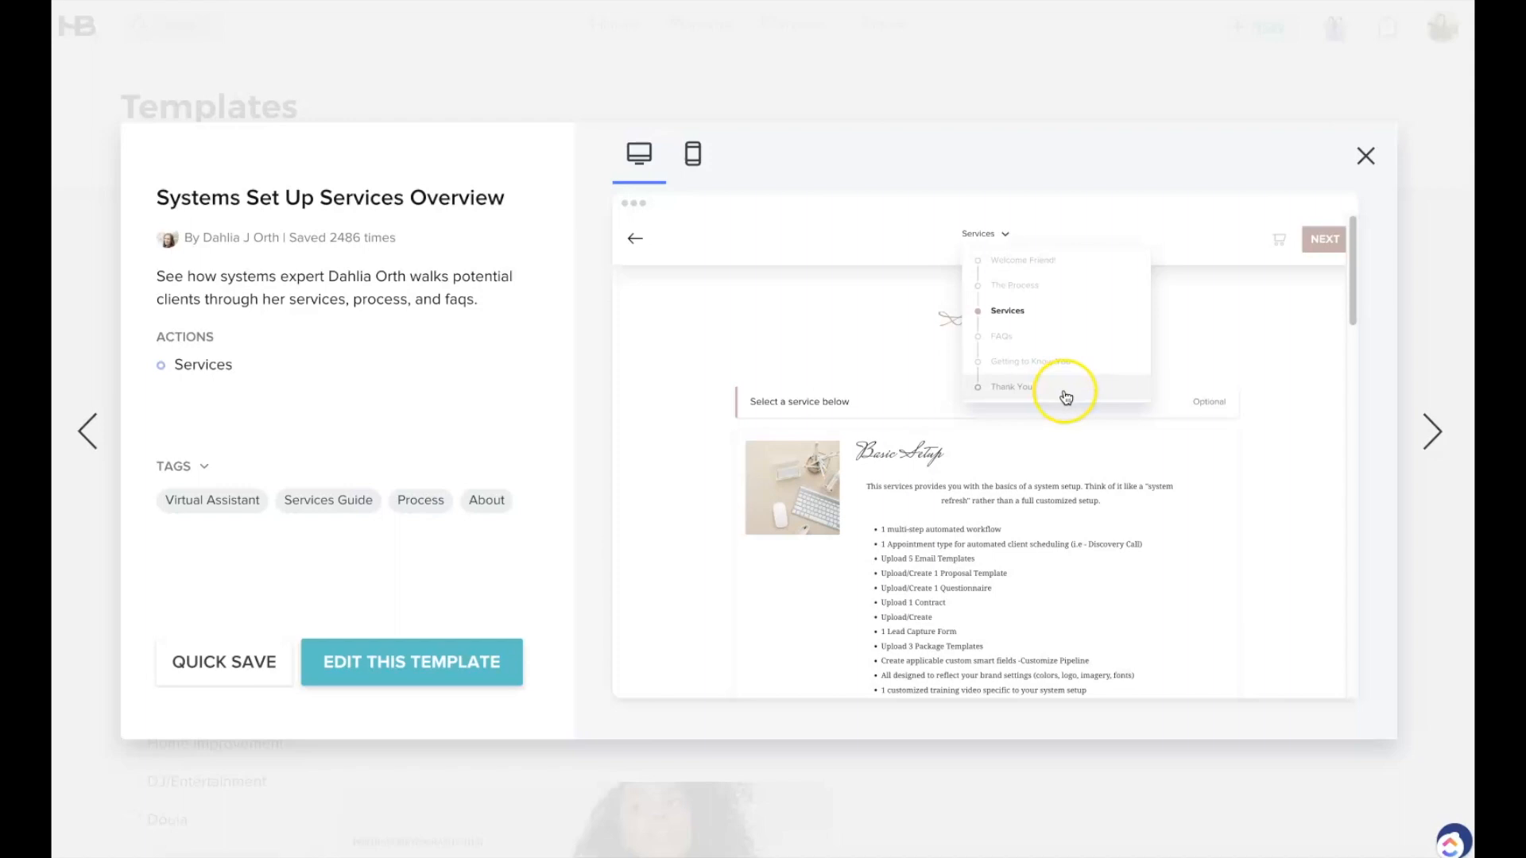
{"action": "left_click", "coordinate": [1208, 380]}
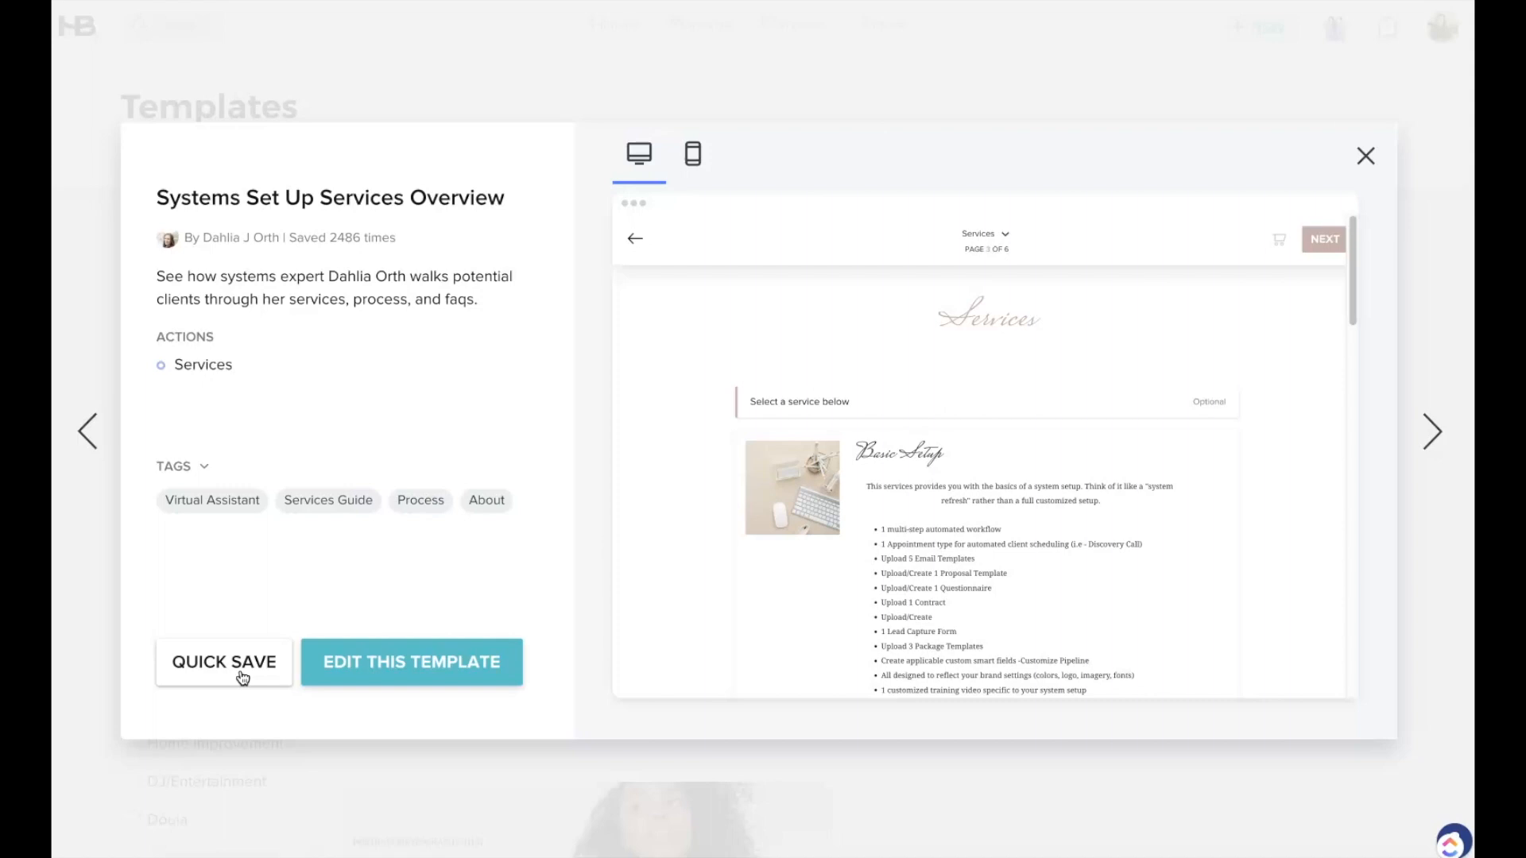
Open the Systems Set Up Services Overview template for editing, apply the company theme to it and save the theme
{"action": "left_click", "coordinate": [429, 669]}
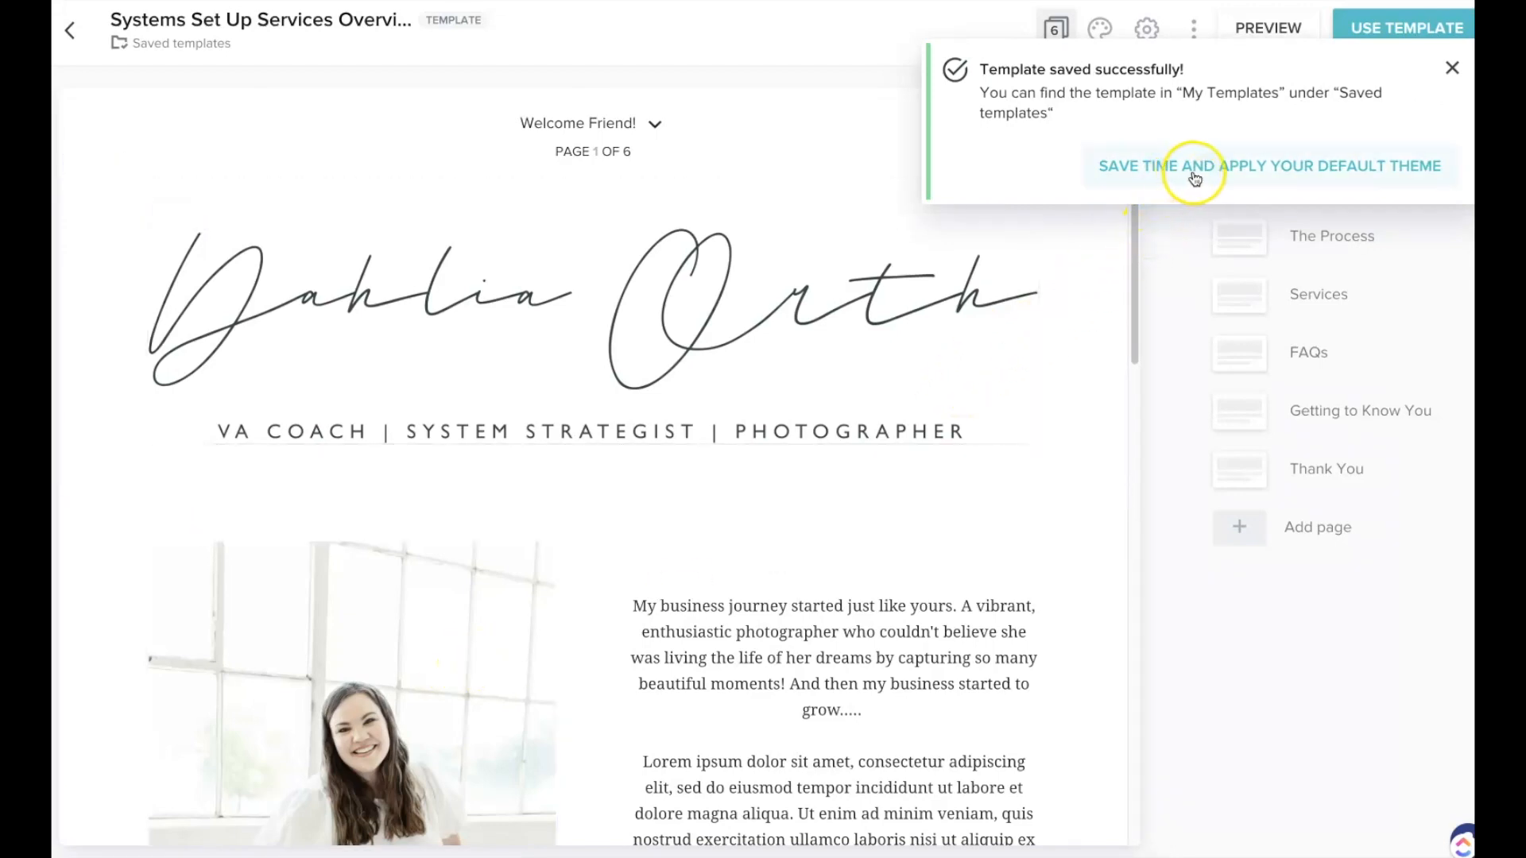
{"action": "left_click", "coordinate": [1268, 172]}
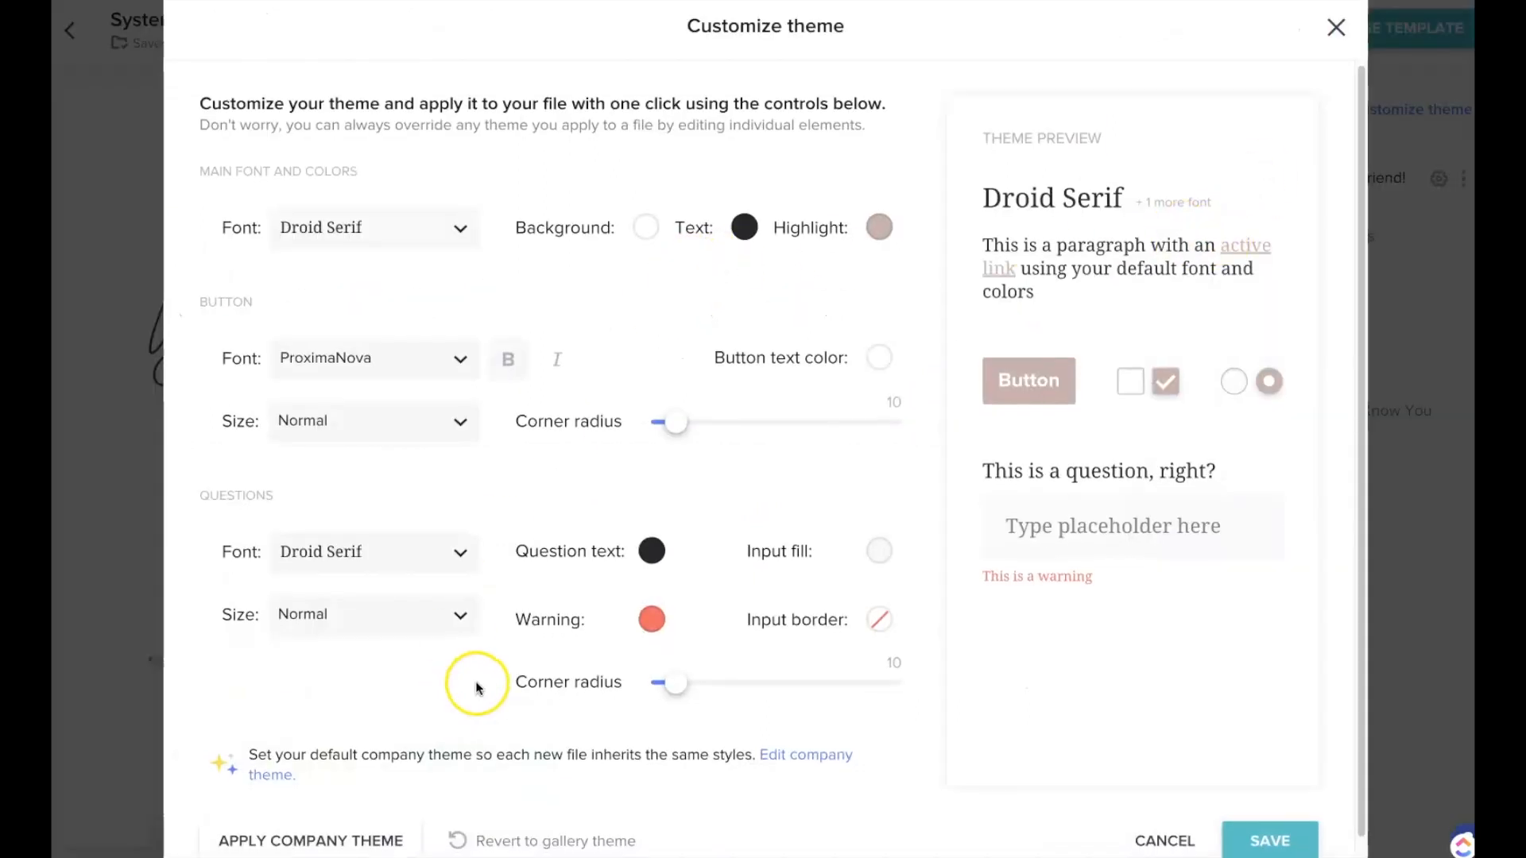
{"action": "scroll", "coordinate": [476, 680], "scroll_direction": "down", "scroll_amount": 1}
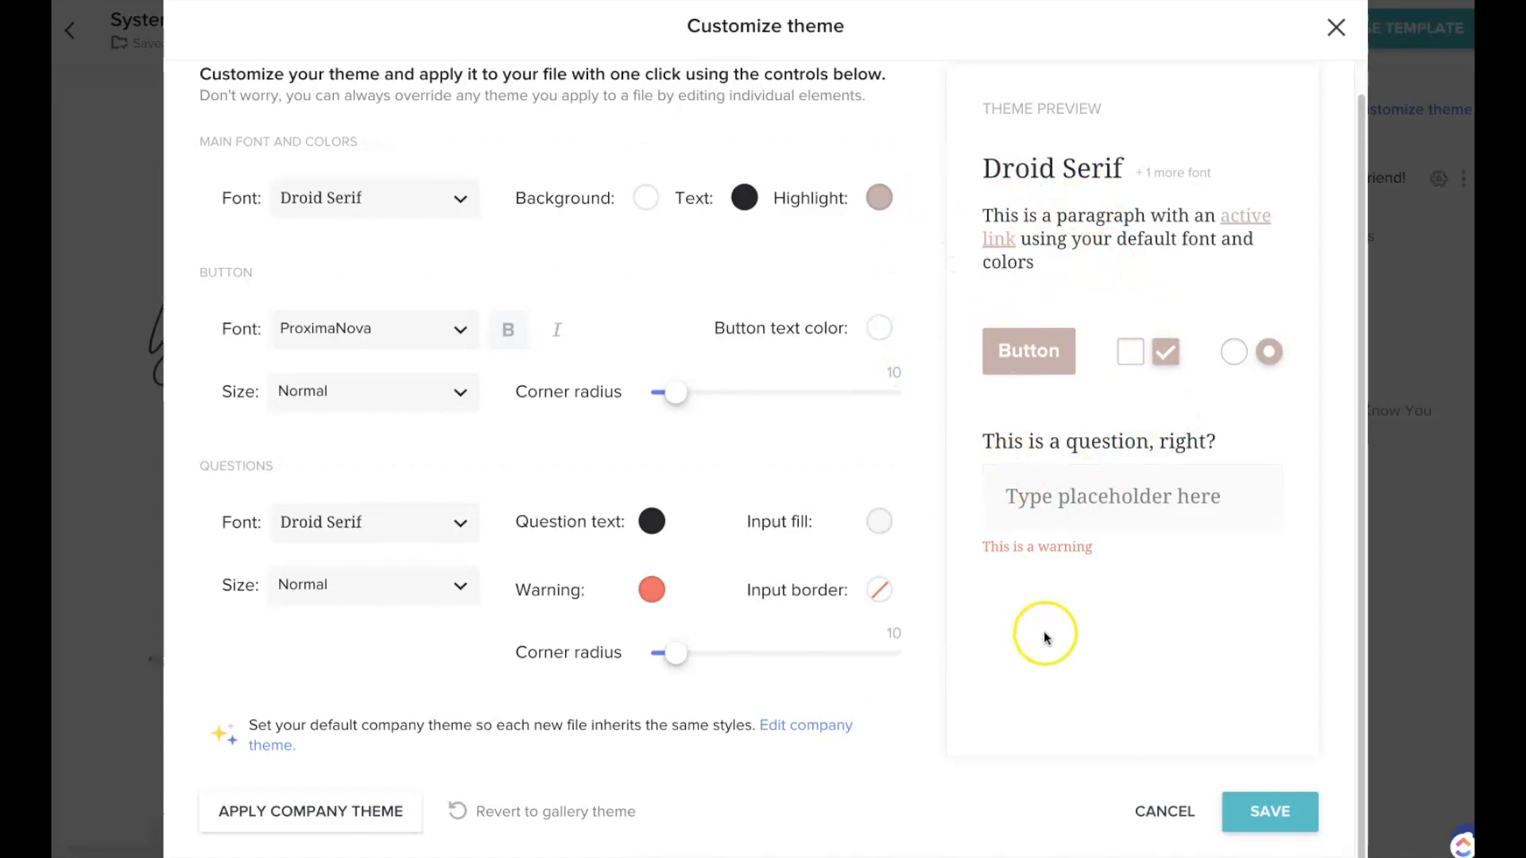
{"action": "left_click", "coordinate": [365, 812]}
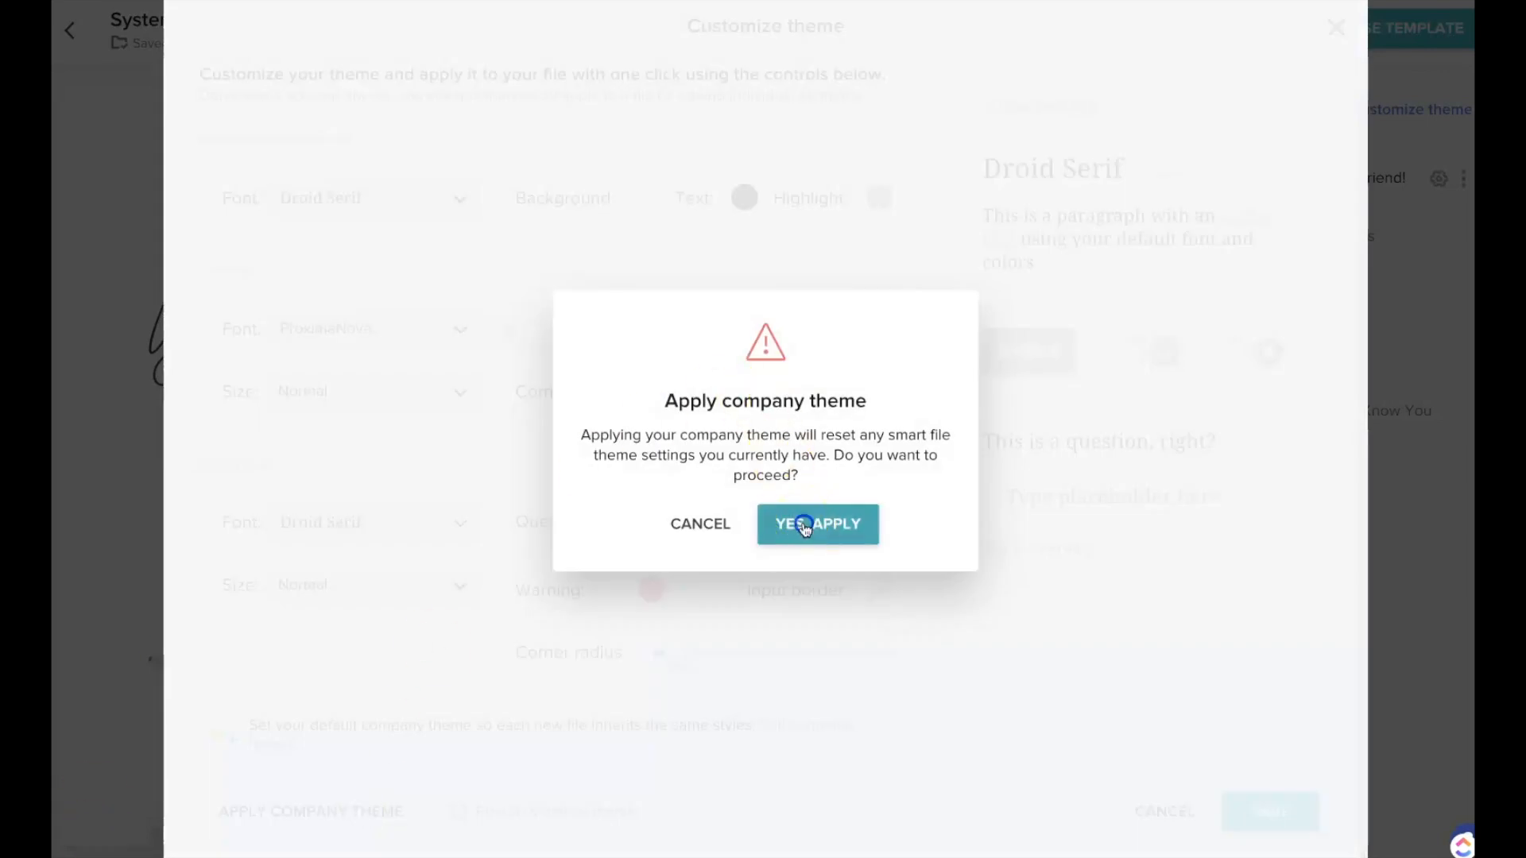
{"action": "left_click", "coordinate": [803, 523]}
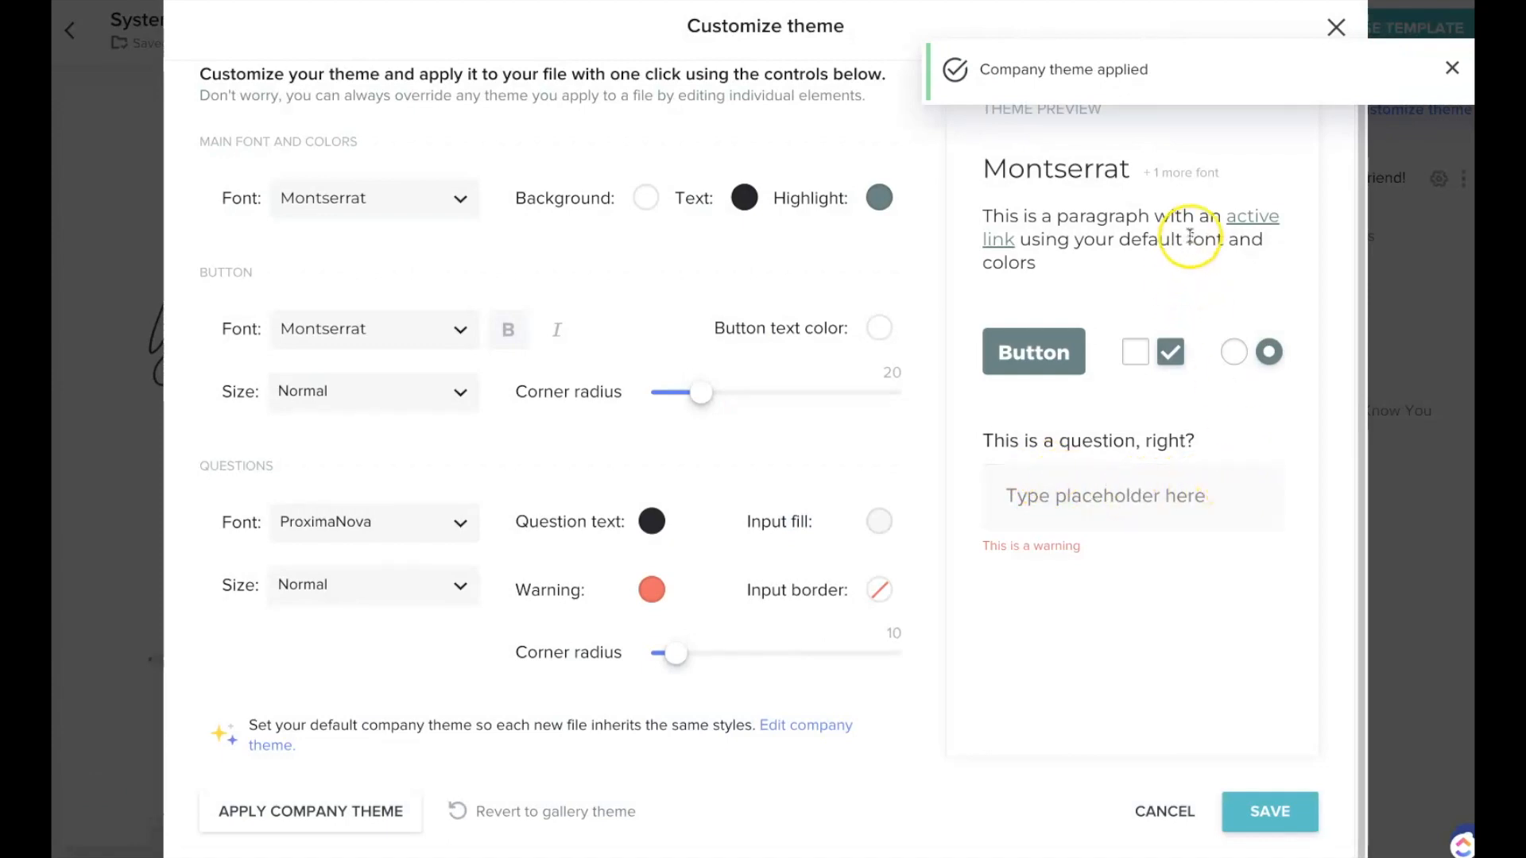
{"action": "left_click", "coordinate": [1280, 814]}
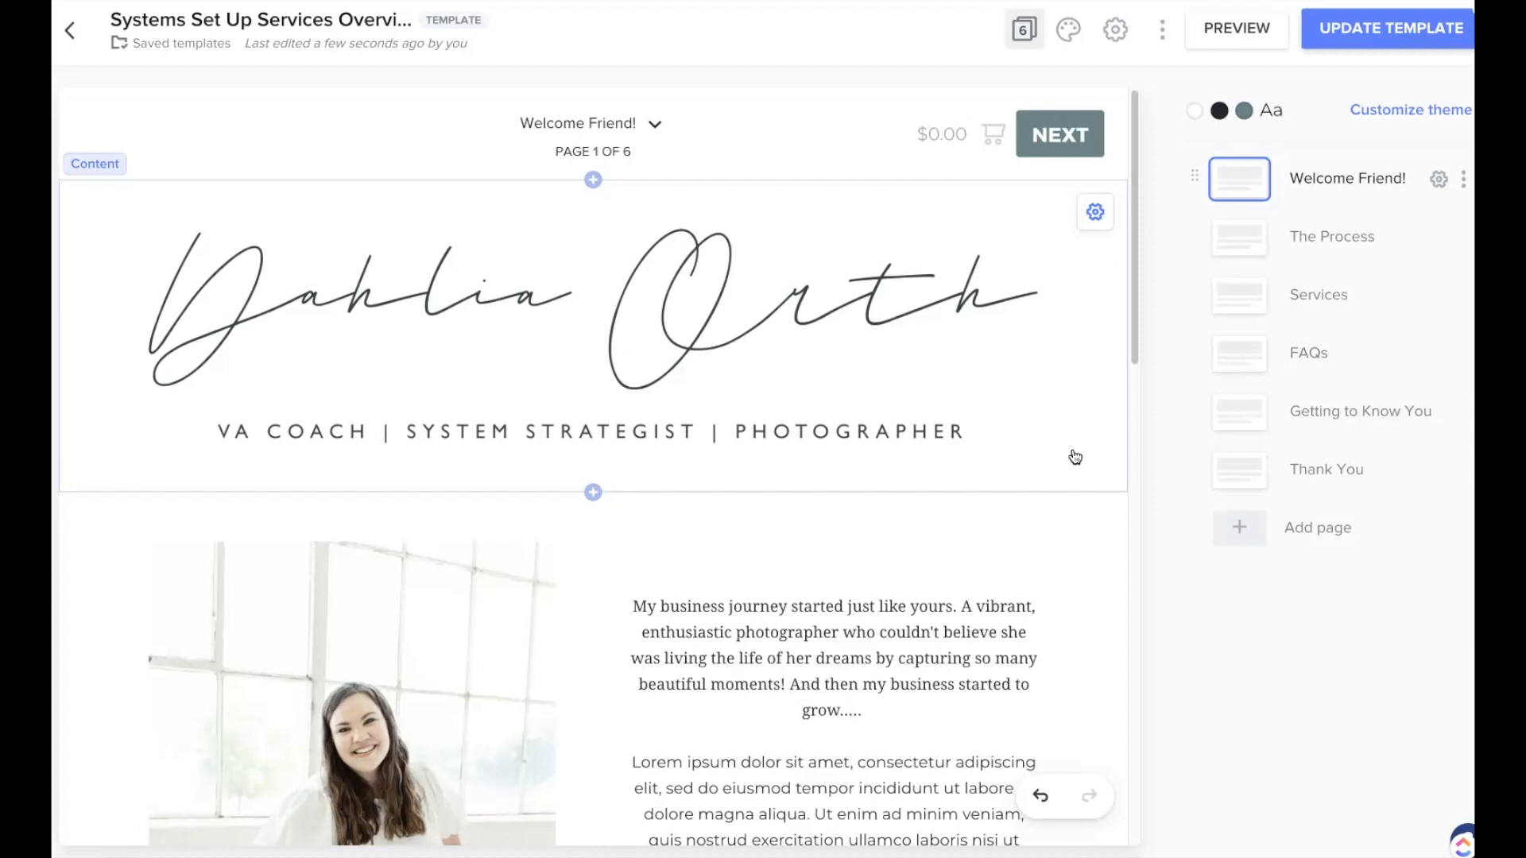
Look at the elements that can be added around the header logo and at the header block's content settings
{"action": "left_click", "coordinate": [766, 267]}
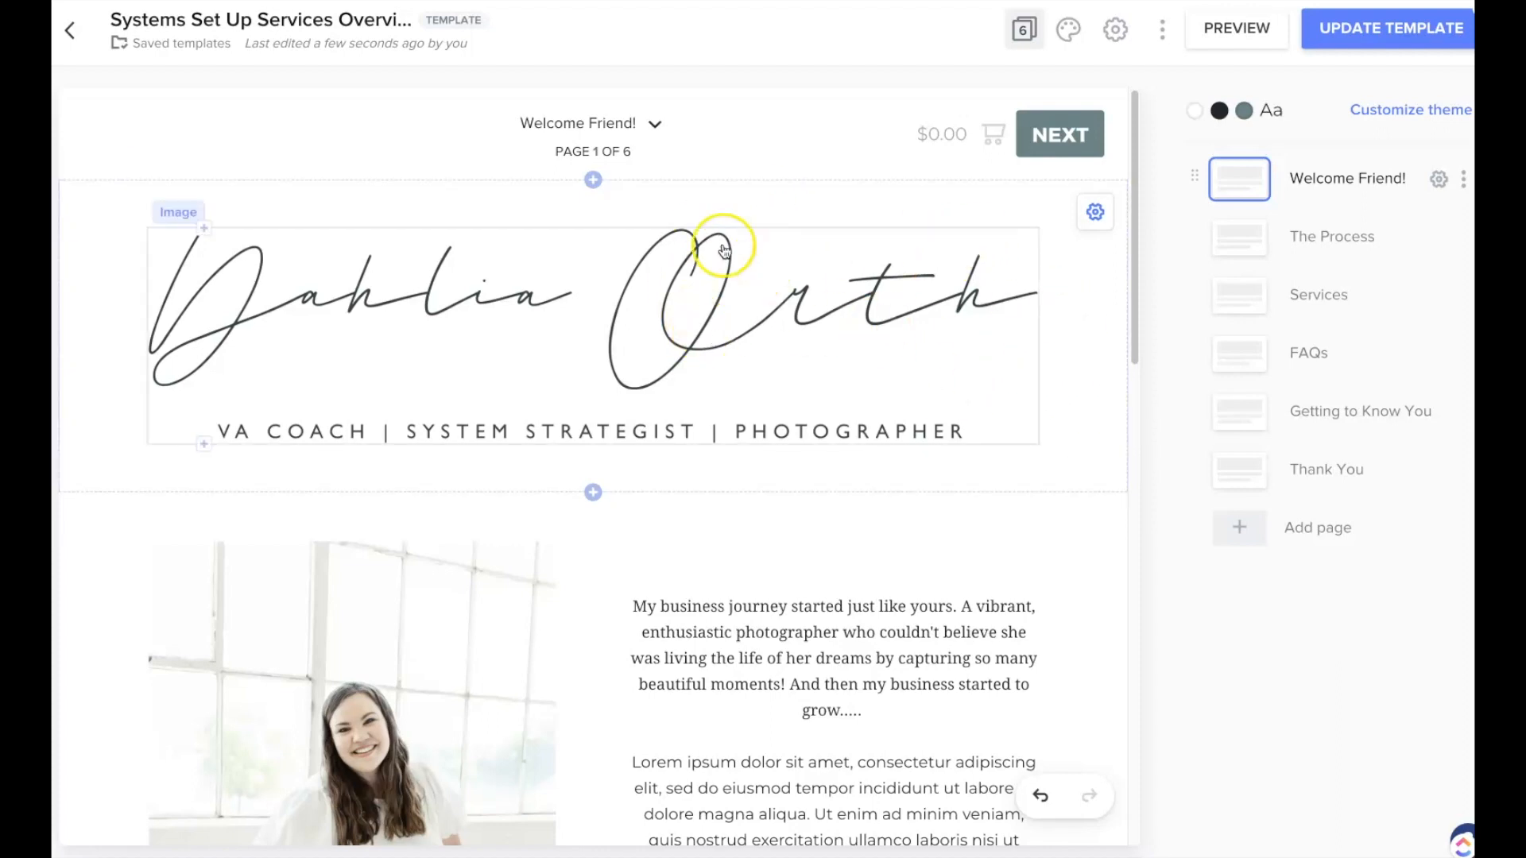
{"action": "left_click", "coordinate": [205, 230]}
{"action": "left_click", "coordinate": [1082, 404]}
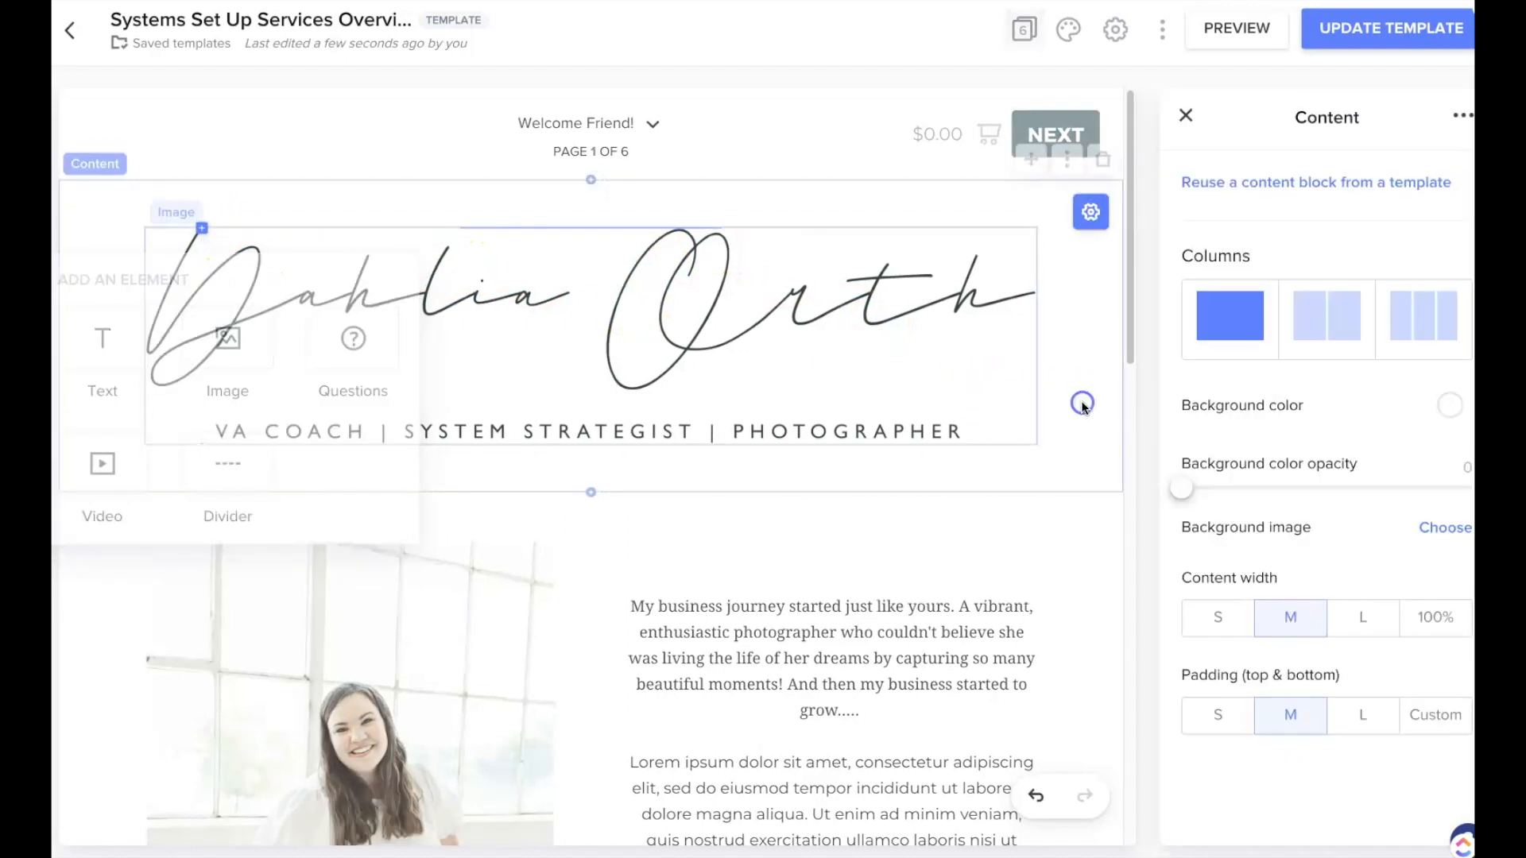
{"action": "left_click", "coordinate": [1104, 402]}
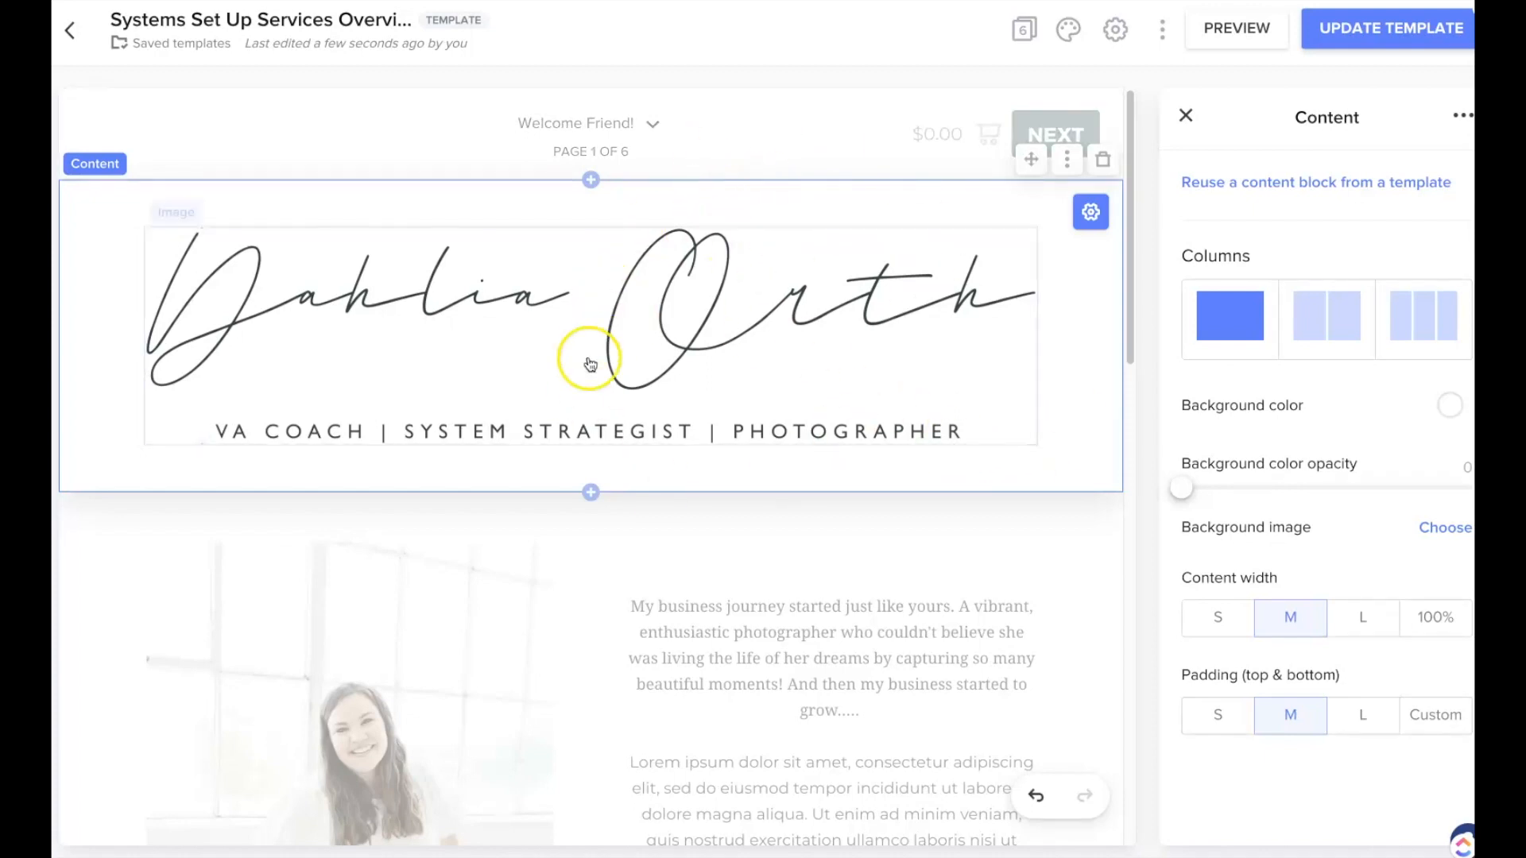
Add a layout block directly below the header logo on the Welcome page, using the Splash content layout
{"action": "left_click", "coordinate": [591, 494]}
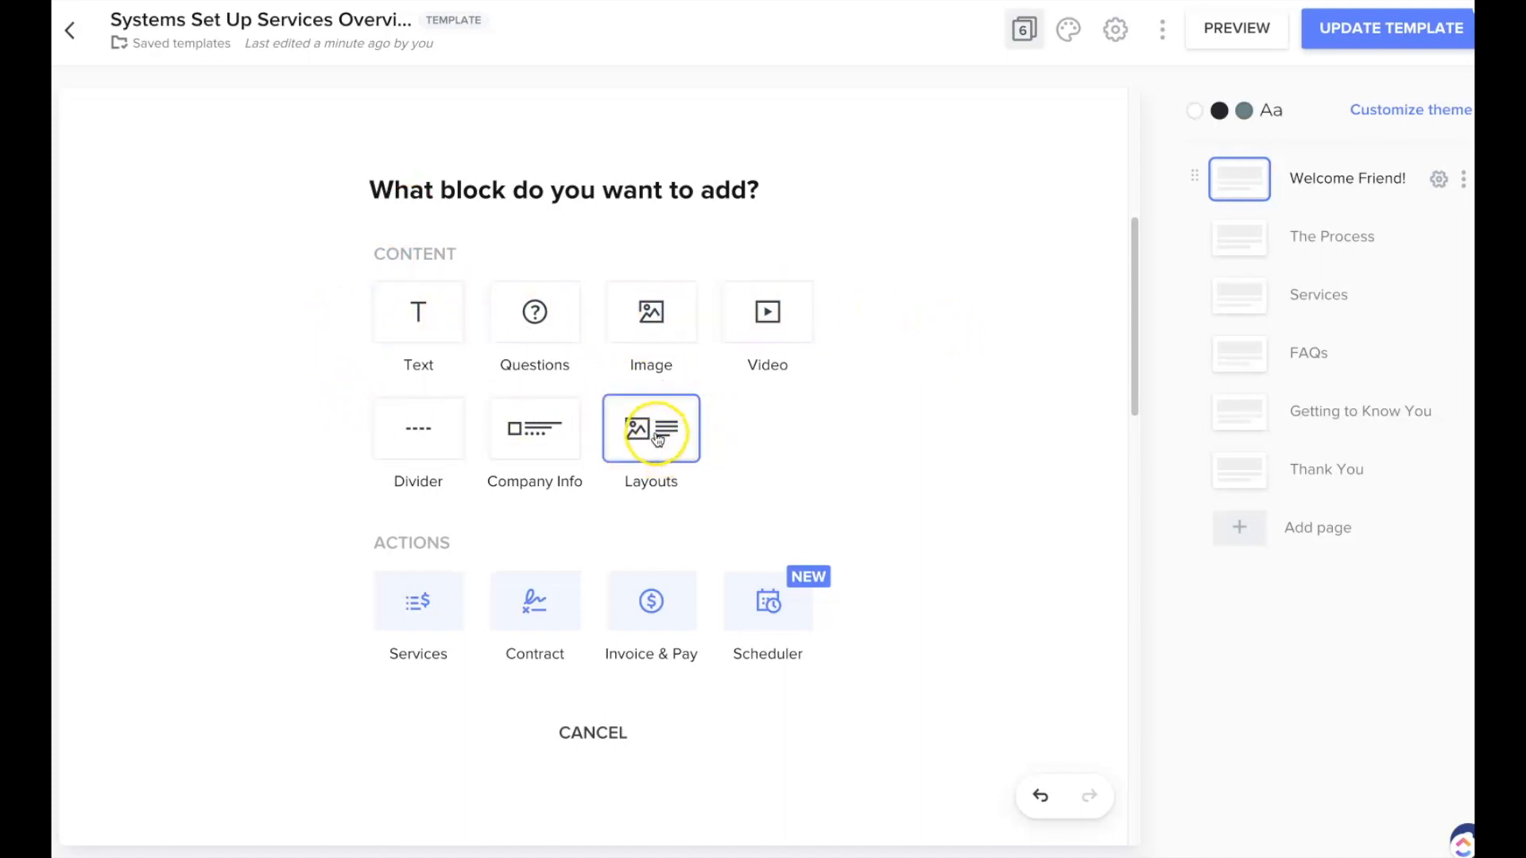
{"action": "left_click", "coordinate": [655, 435]}
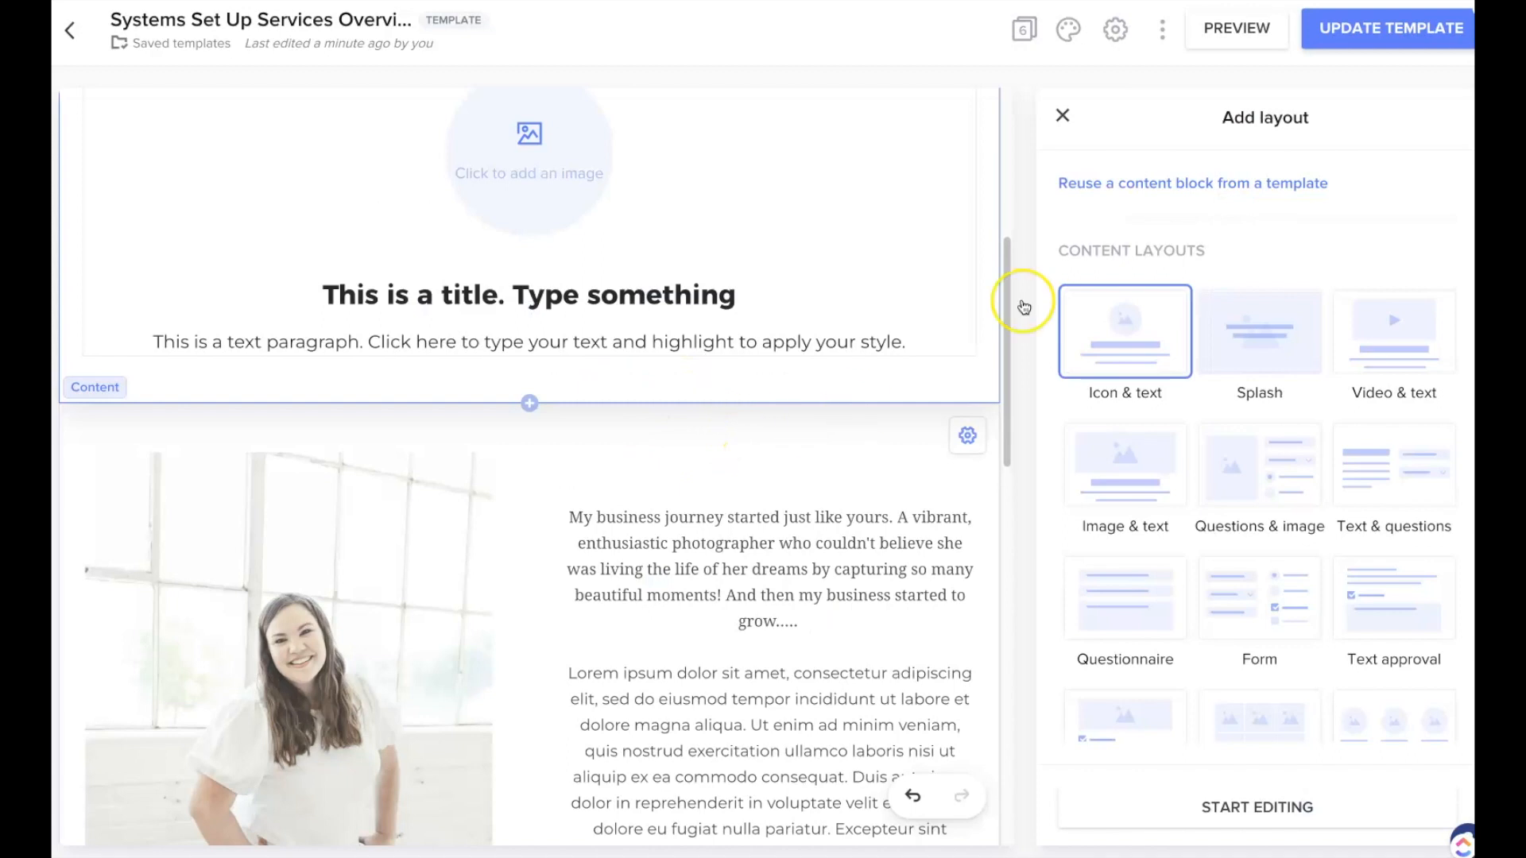
{"action": "scroll", "coordinate": [1422, 226], "scroll_direction": "down", "scroll_amount": 1}
{"action": "scroll", "coordinate": [1397, 230], "scroll_direction": "up", "scroll_amount": 1}
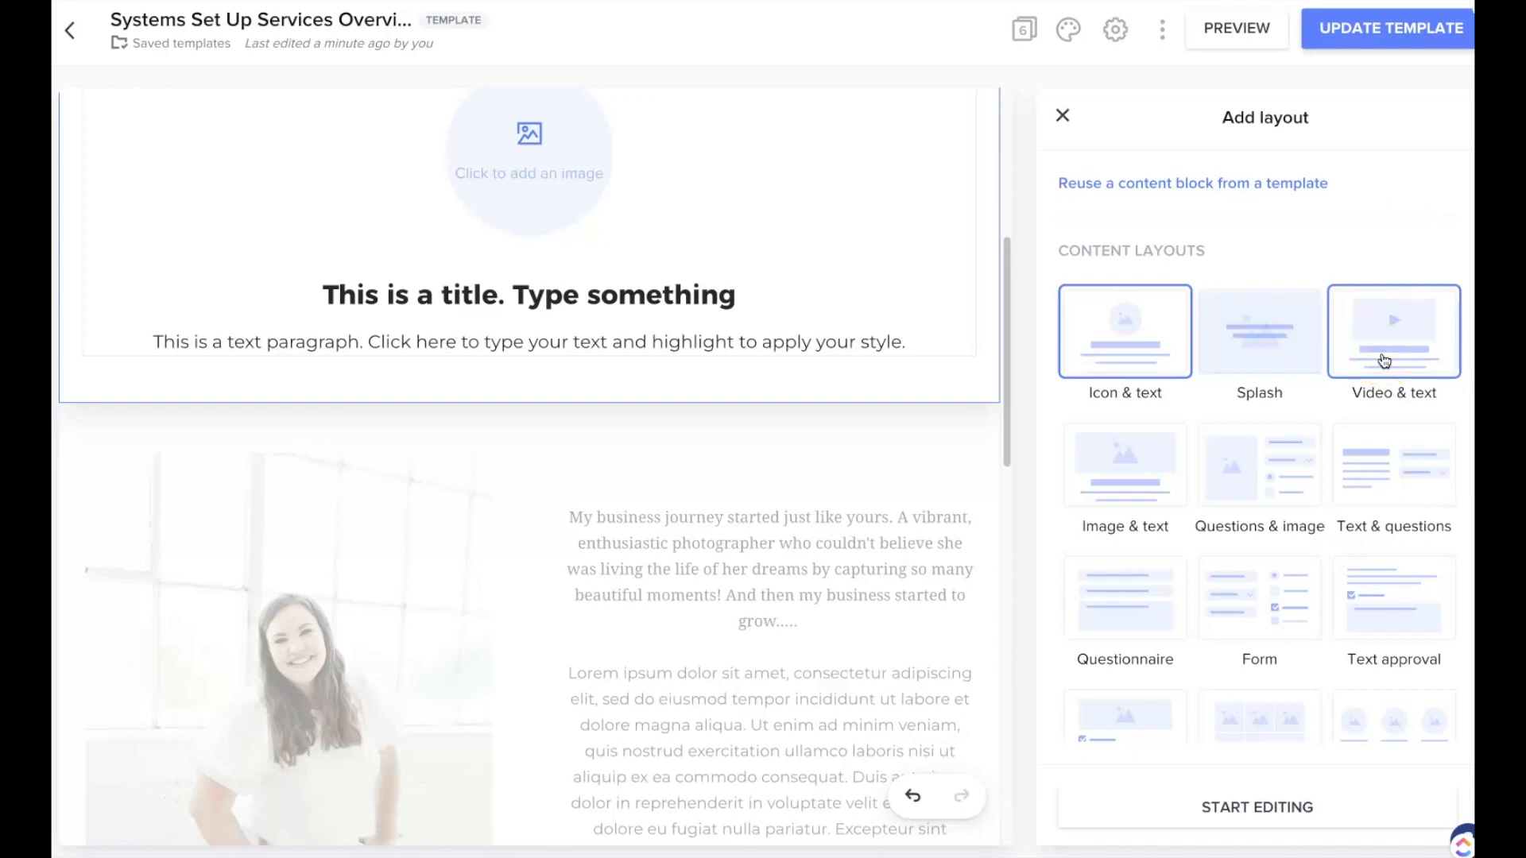
{"action": "left_click", "coordinate": [1224, 483]}
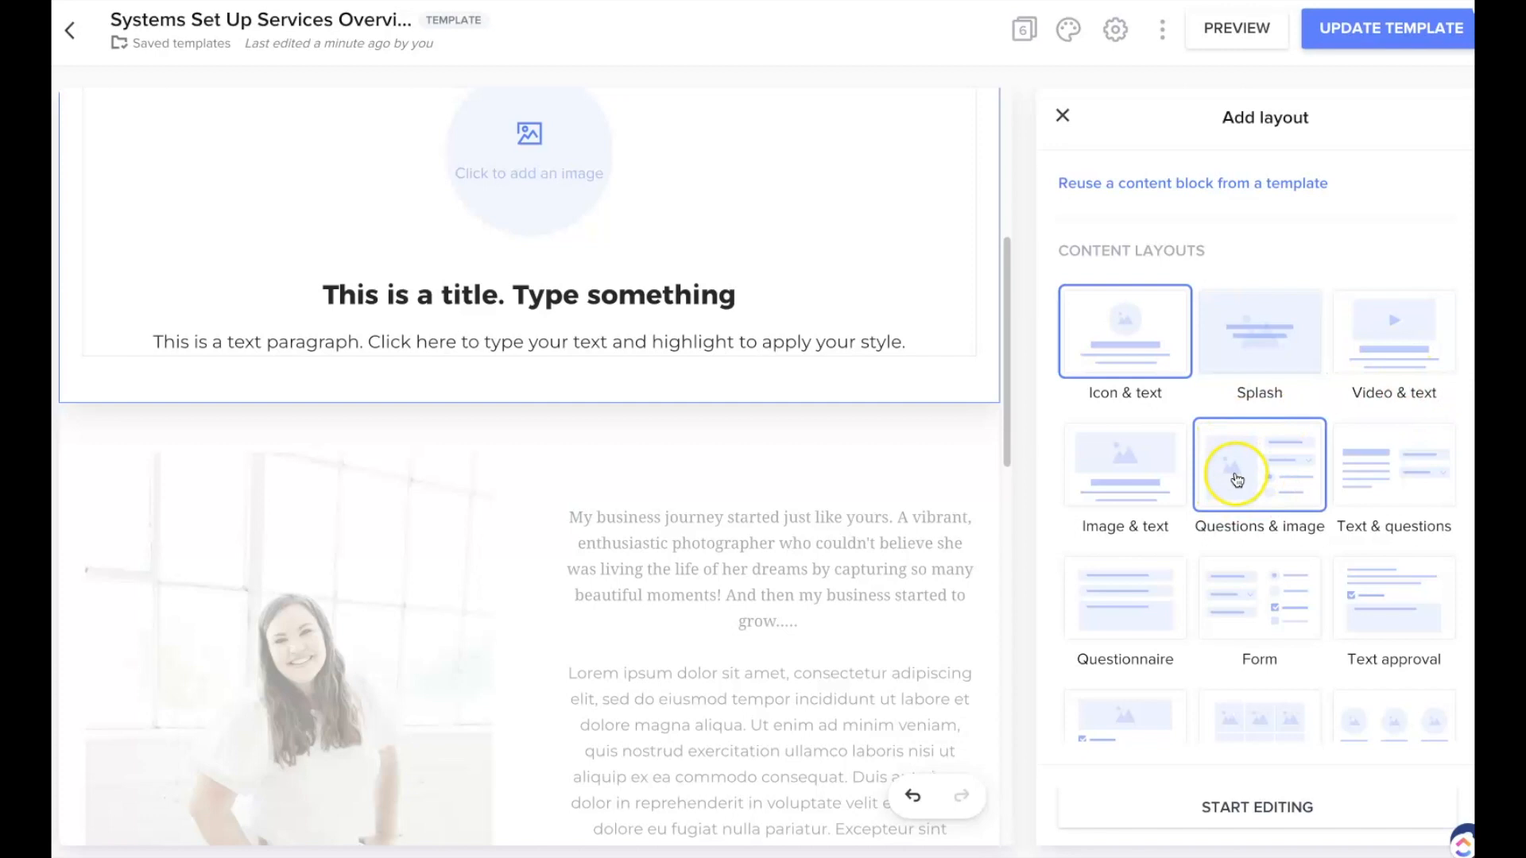
{"action": "scroll", "coordinate": [1237, 479], "scroll_direction": "down", "scroll_amount": 2}
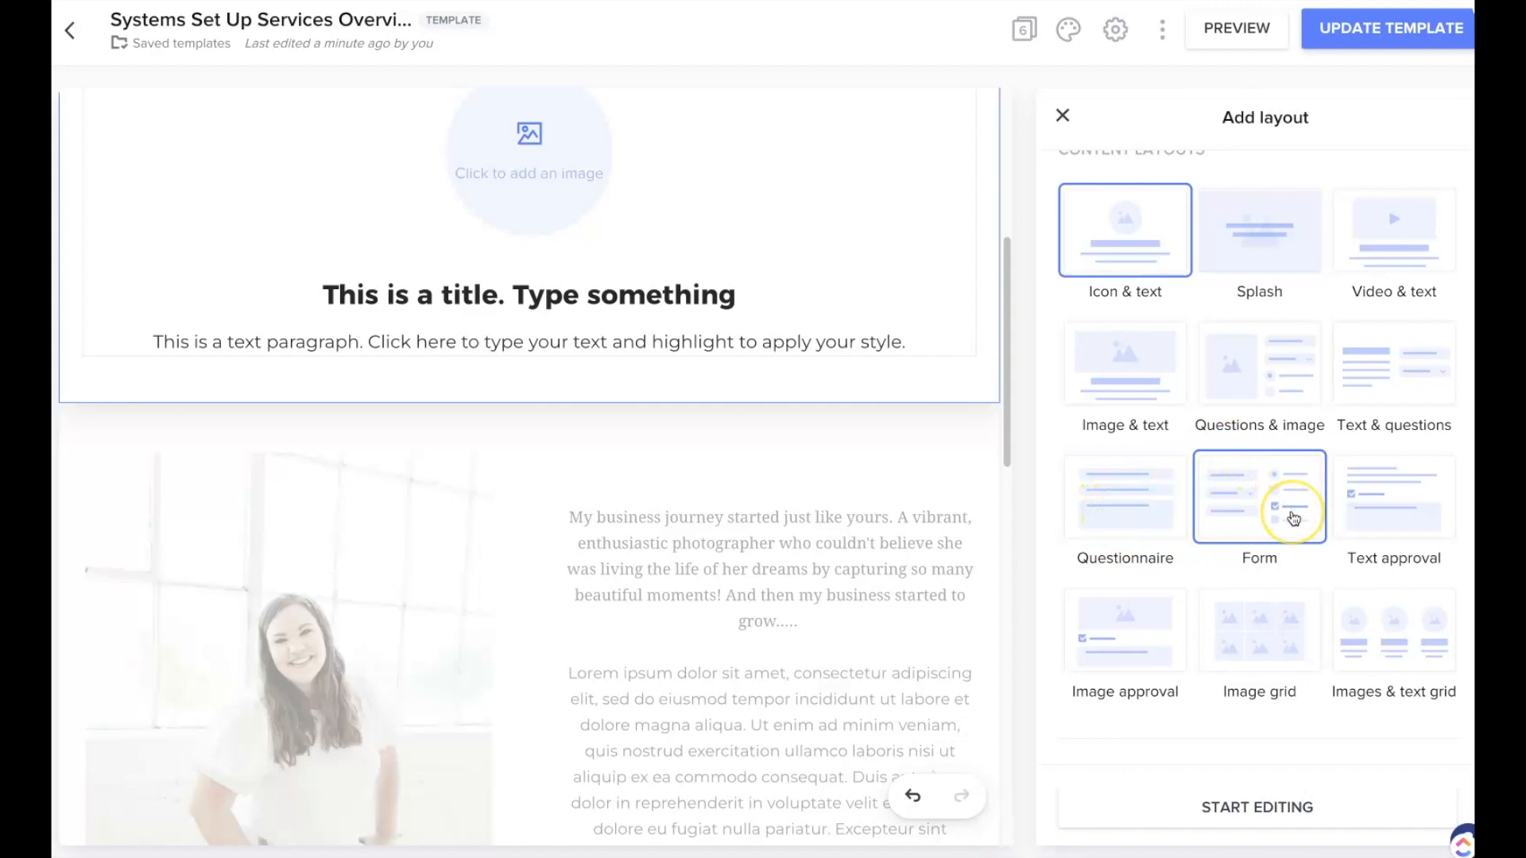
{"action": "scroll", "coordinate": [1293, 518], "scroll_direction": "down", "scroll_amount": 1}
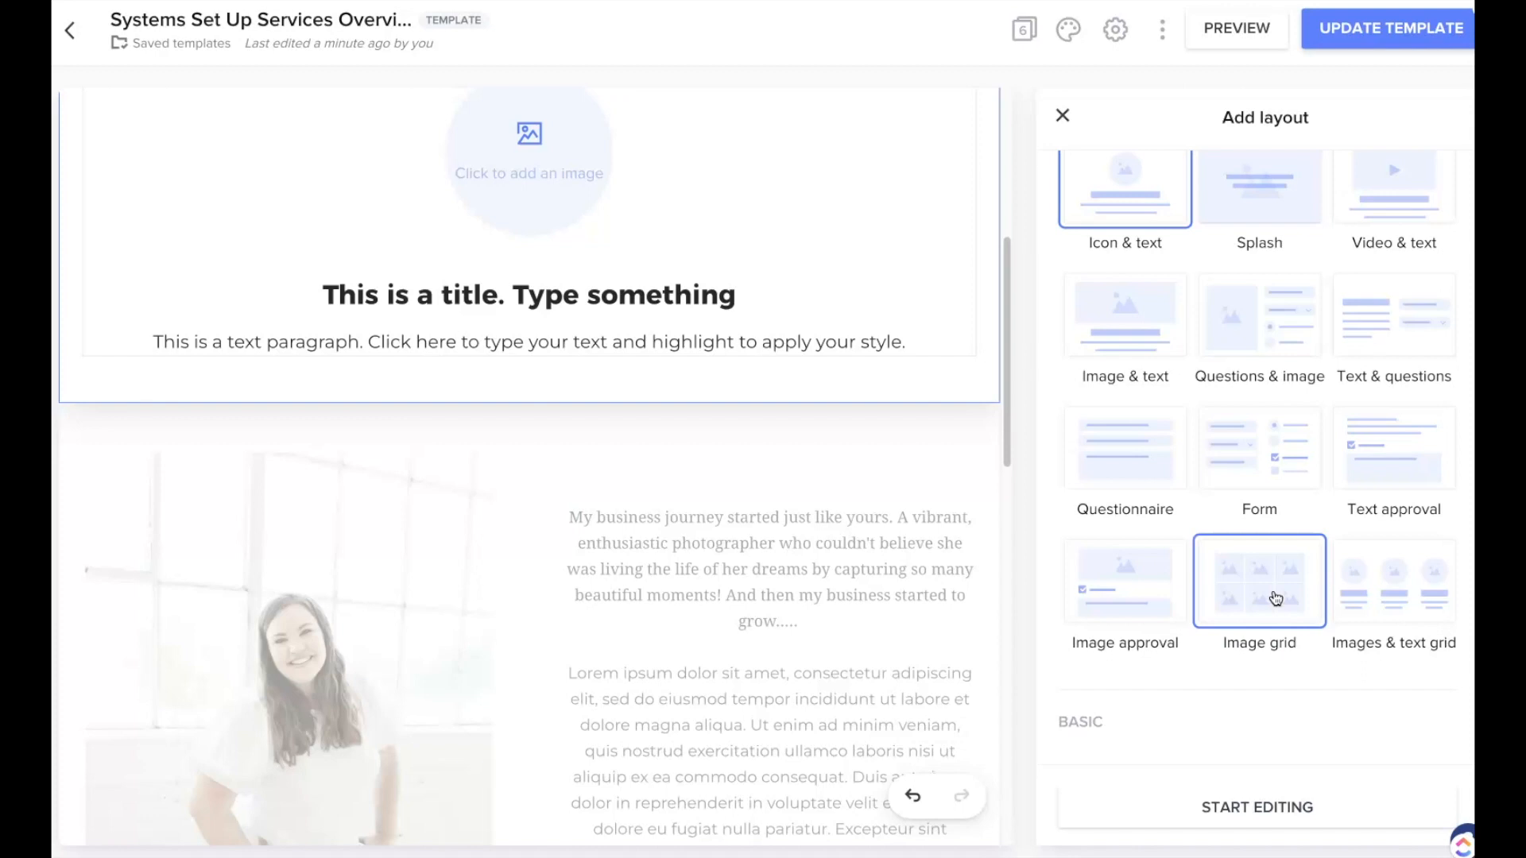
{"action": "scroll", "coordinate": [1430, 561], "scroll_direction": "down", "scroll_amount": 1}
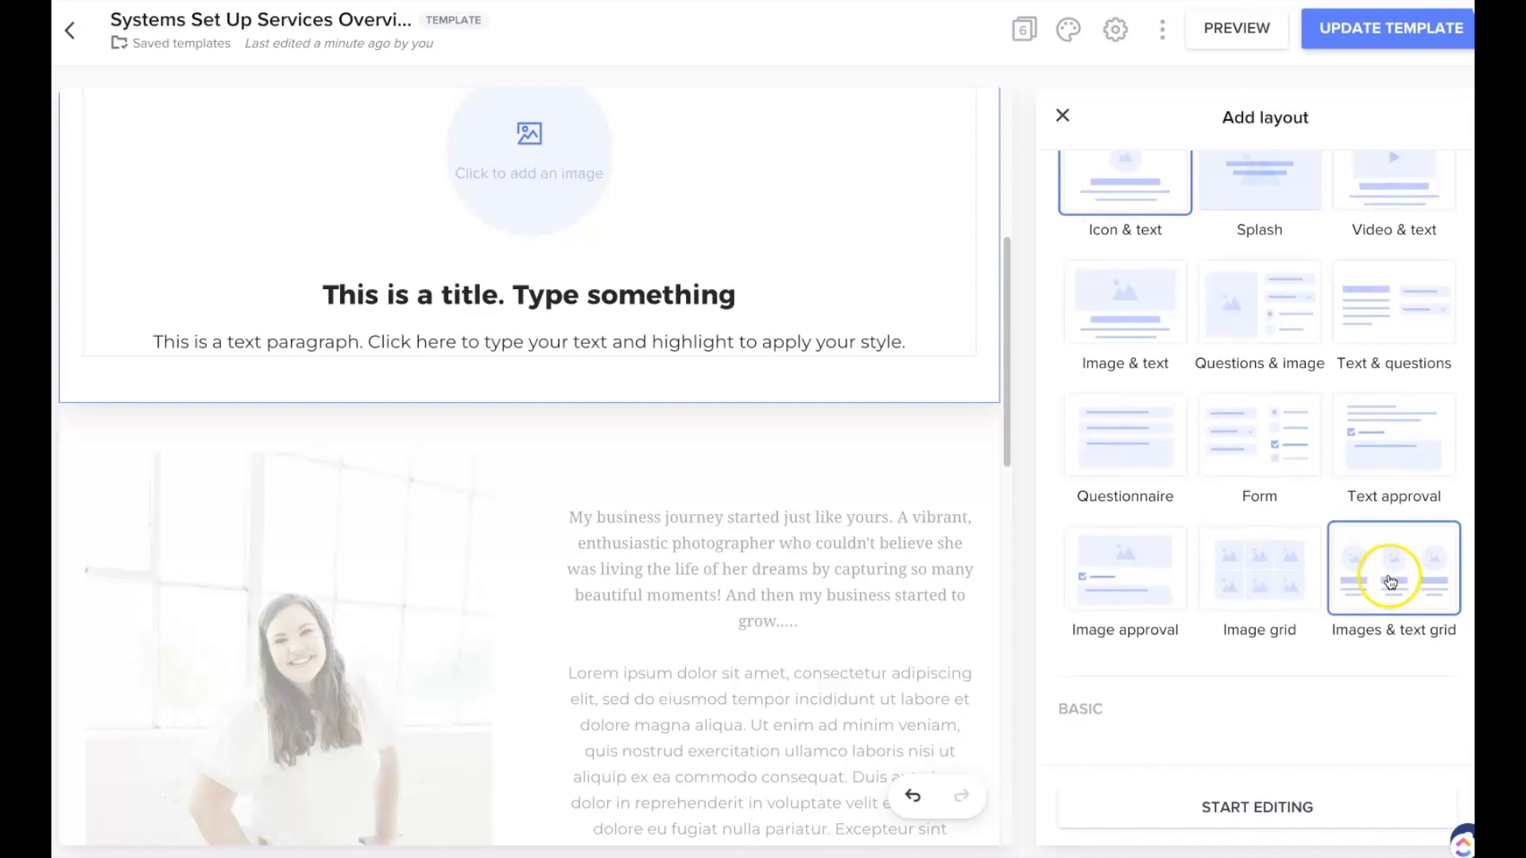
{"action": "left_click", "coordinate": [1290, 449]}
{"action": "scroll", "coordinate": [1289, 433], "scroll_direction": "up", "scroll_amount": 3}
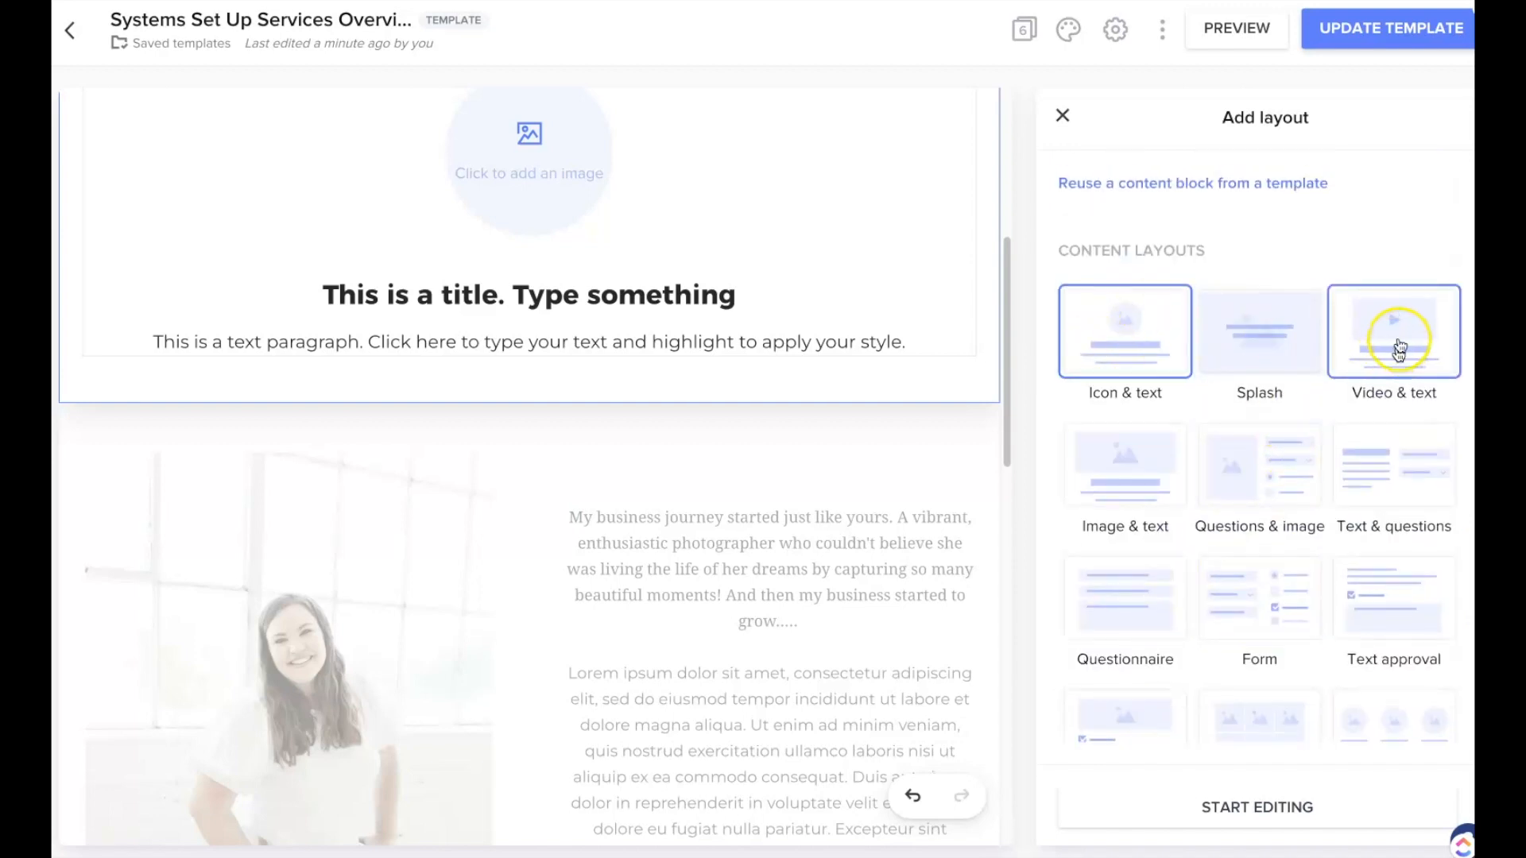
{"action": "left_click", "coordinate": [1260, 348]}
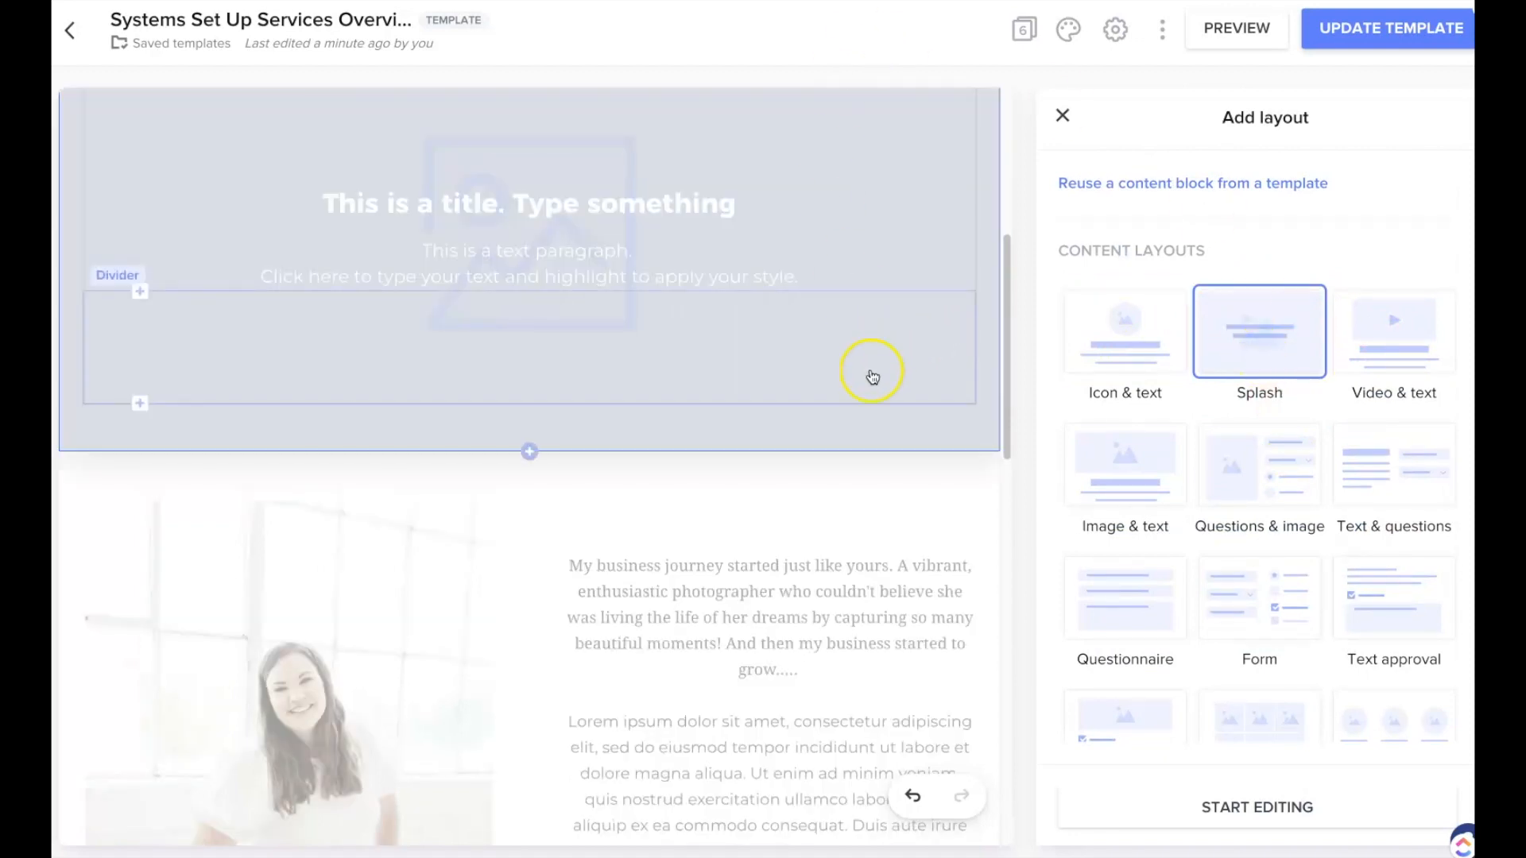
Examine the text elements and content settings of the Splash block
{"action": "left_click", "coordinate": [896, 245]}
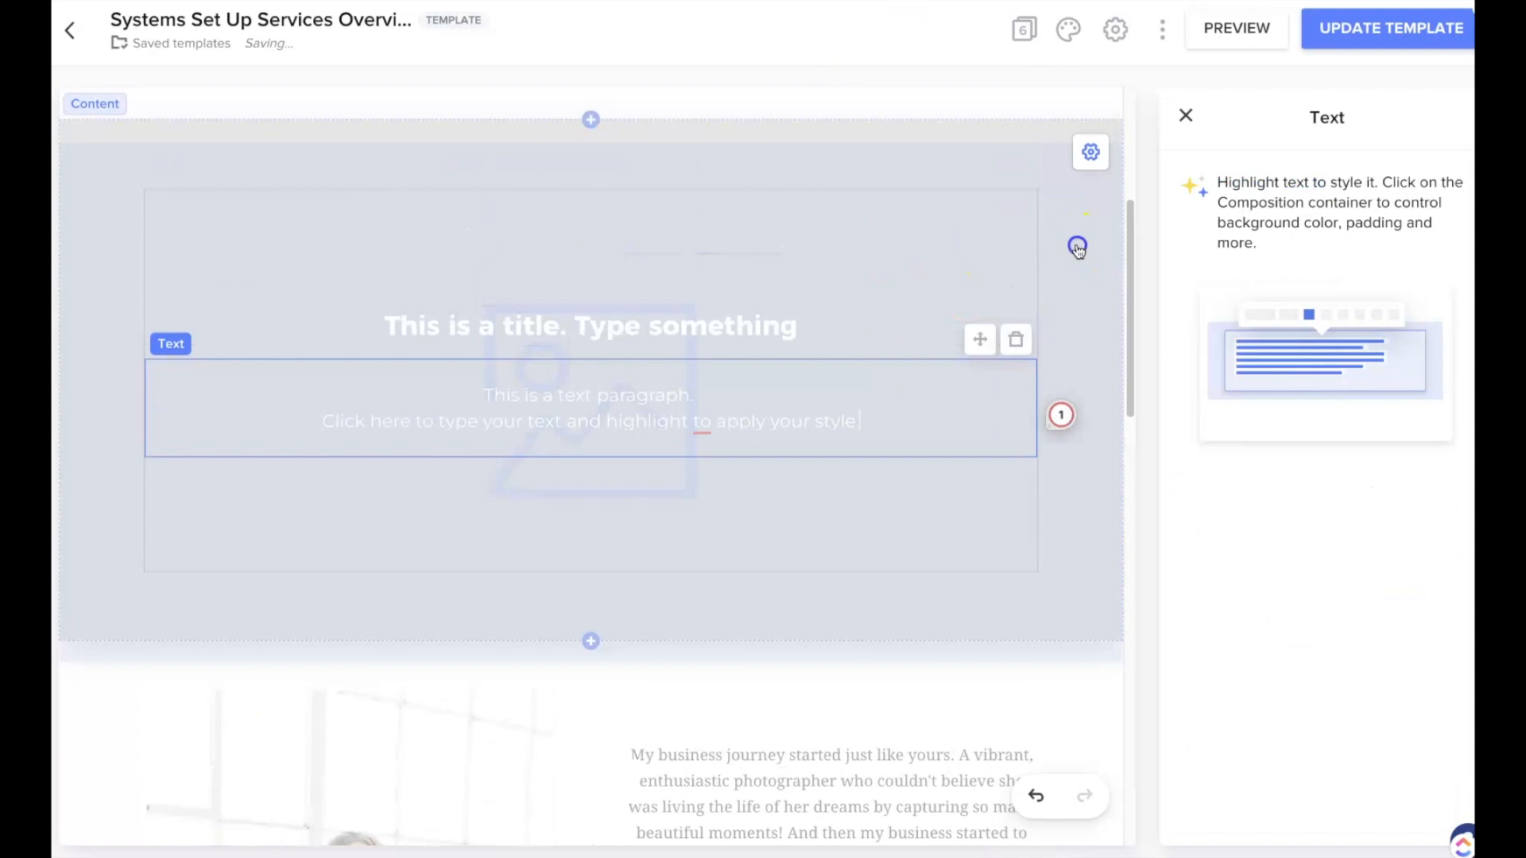
{"action": "left_click", "coordinate": [1077, 246]}
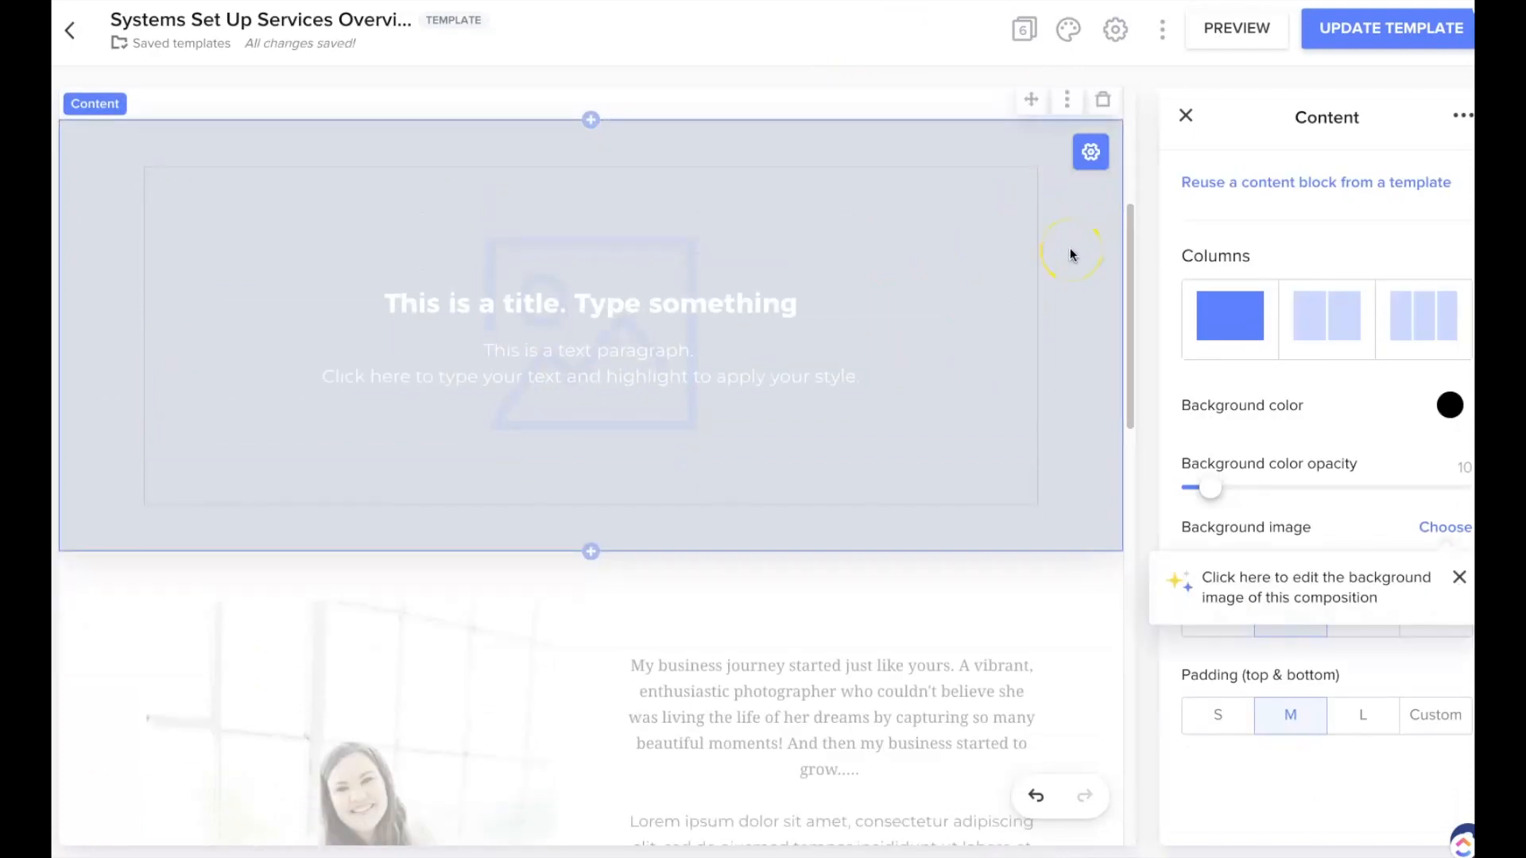
{"action": "left_click", "coordinate": [970, 289]}
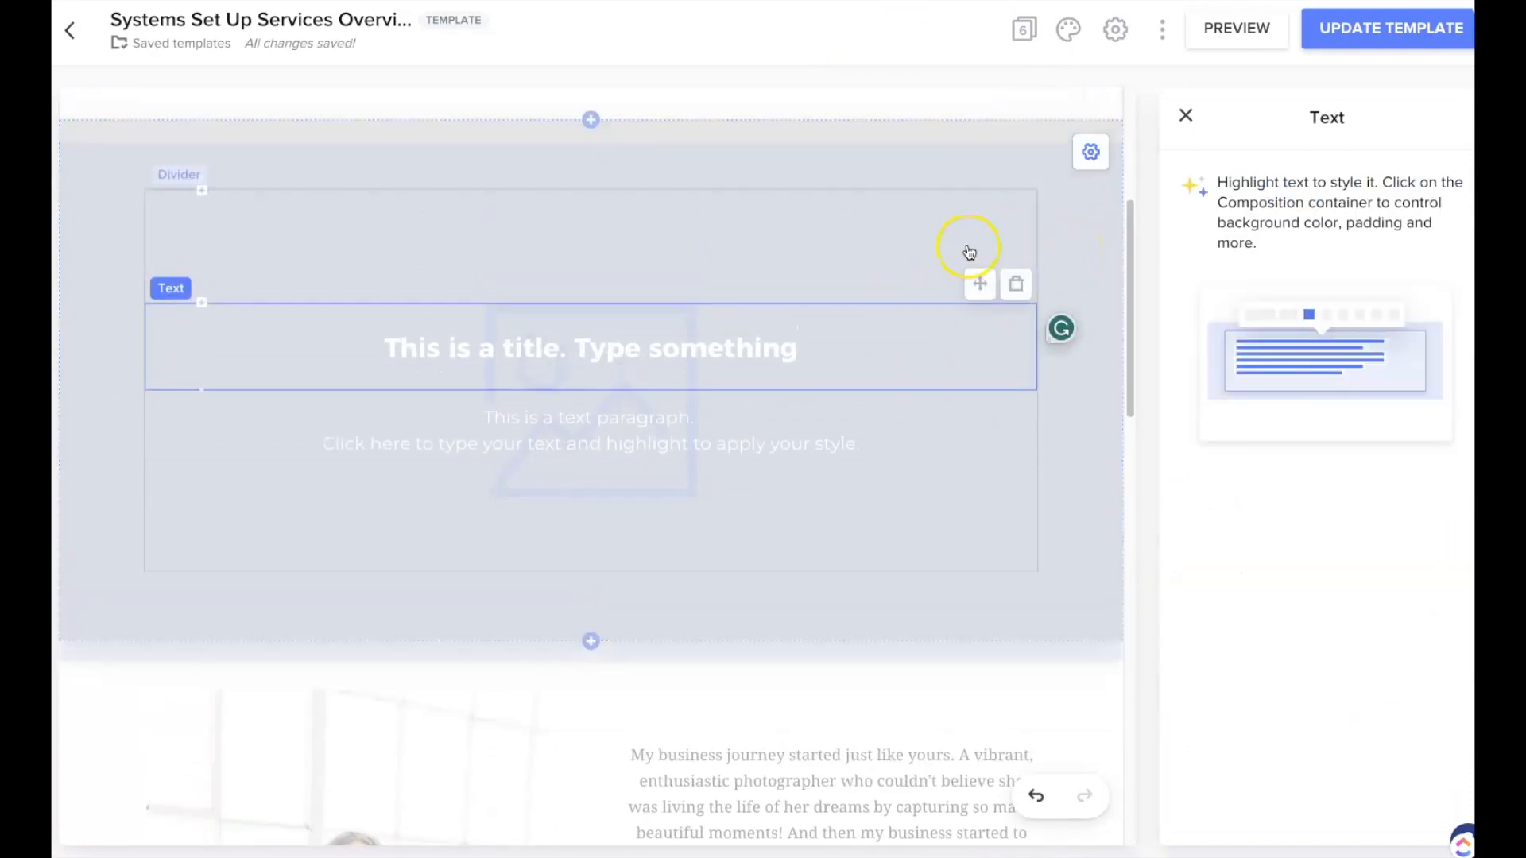
{"action": "left_click", "coordinate": [969, 253]}
{"action": "left_click", "coordinate": [1063, 325]}
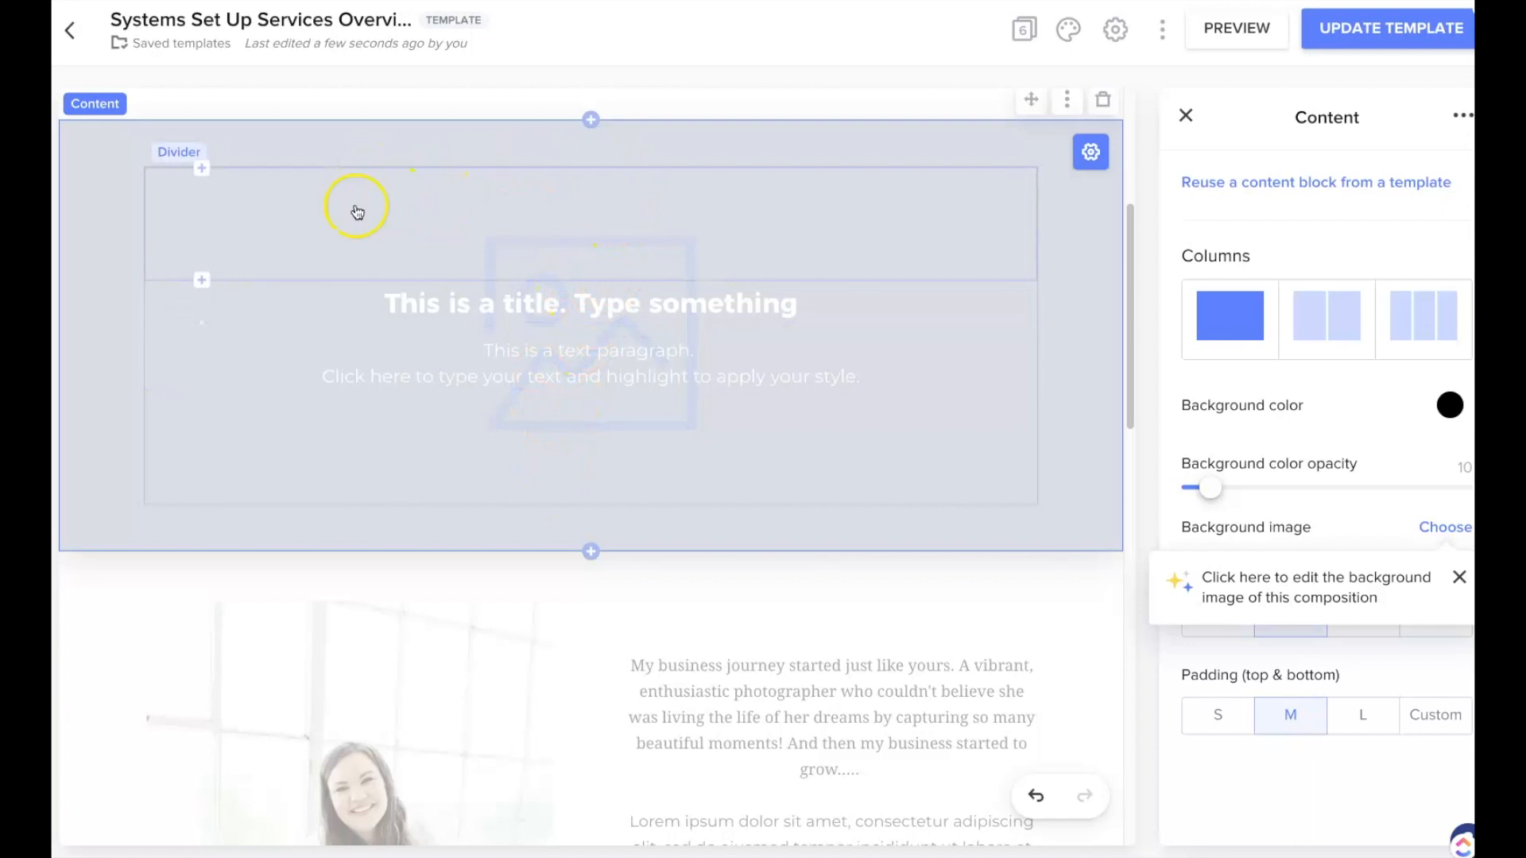
Reduce the height of the divider above the title in the Splash block
{"action": "left_click", "coordinate": [320, 217]}
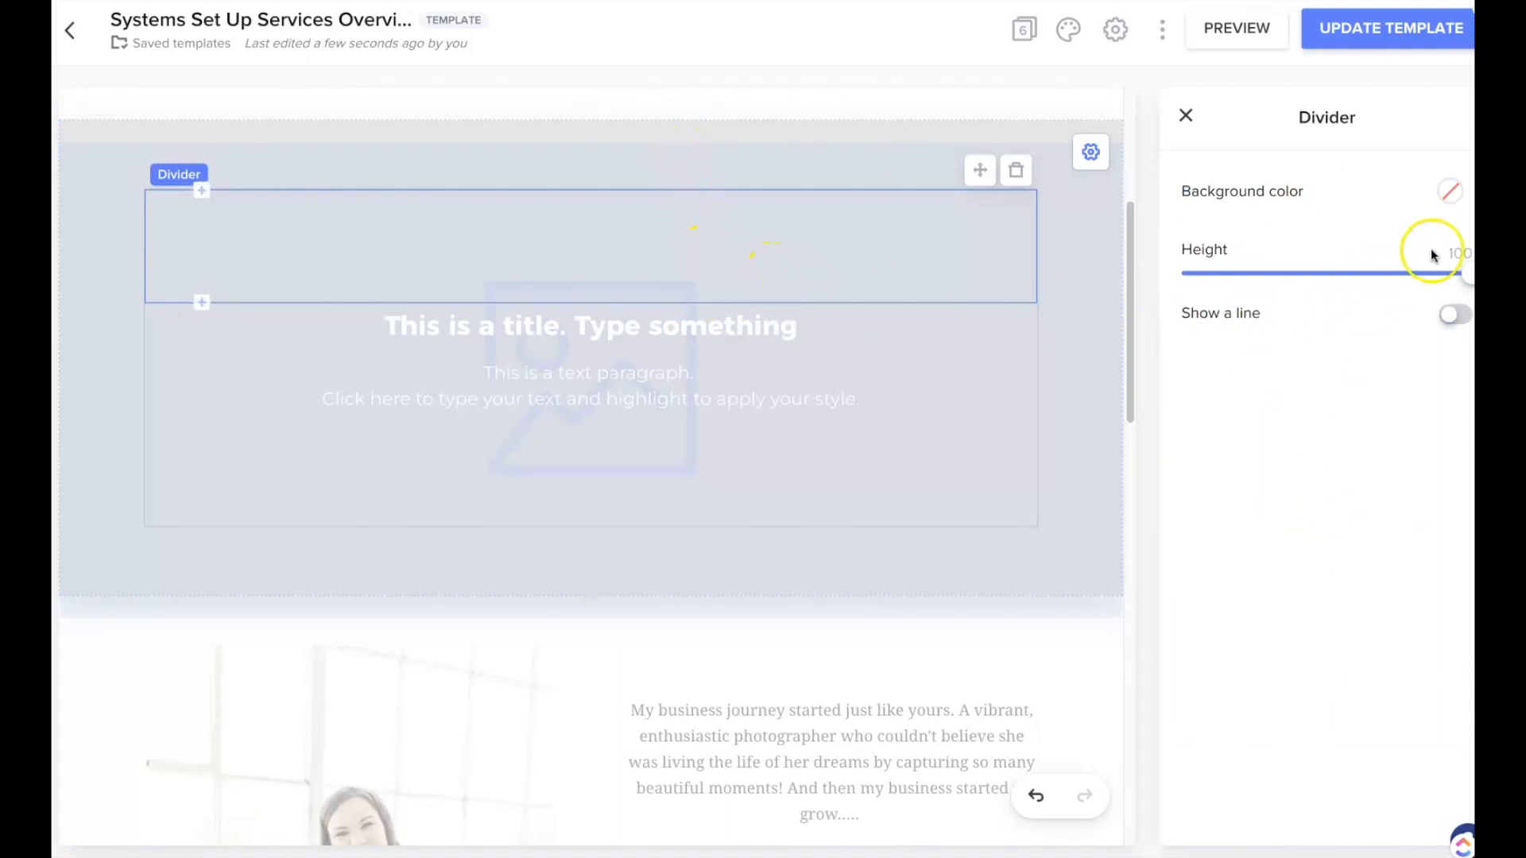
{"action": "left_click_drag", "start_coordinate": [1462, 274], "coordinate": [1364, 274]}
{"action": "left_click", "coordinate": [681, 297]}
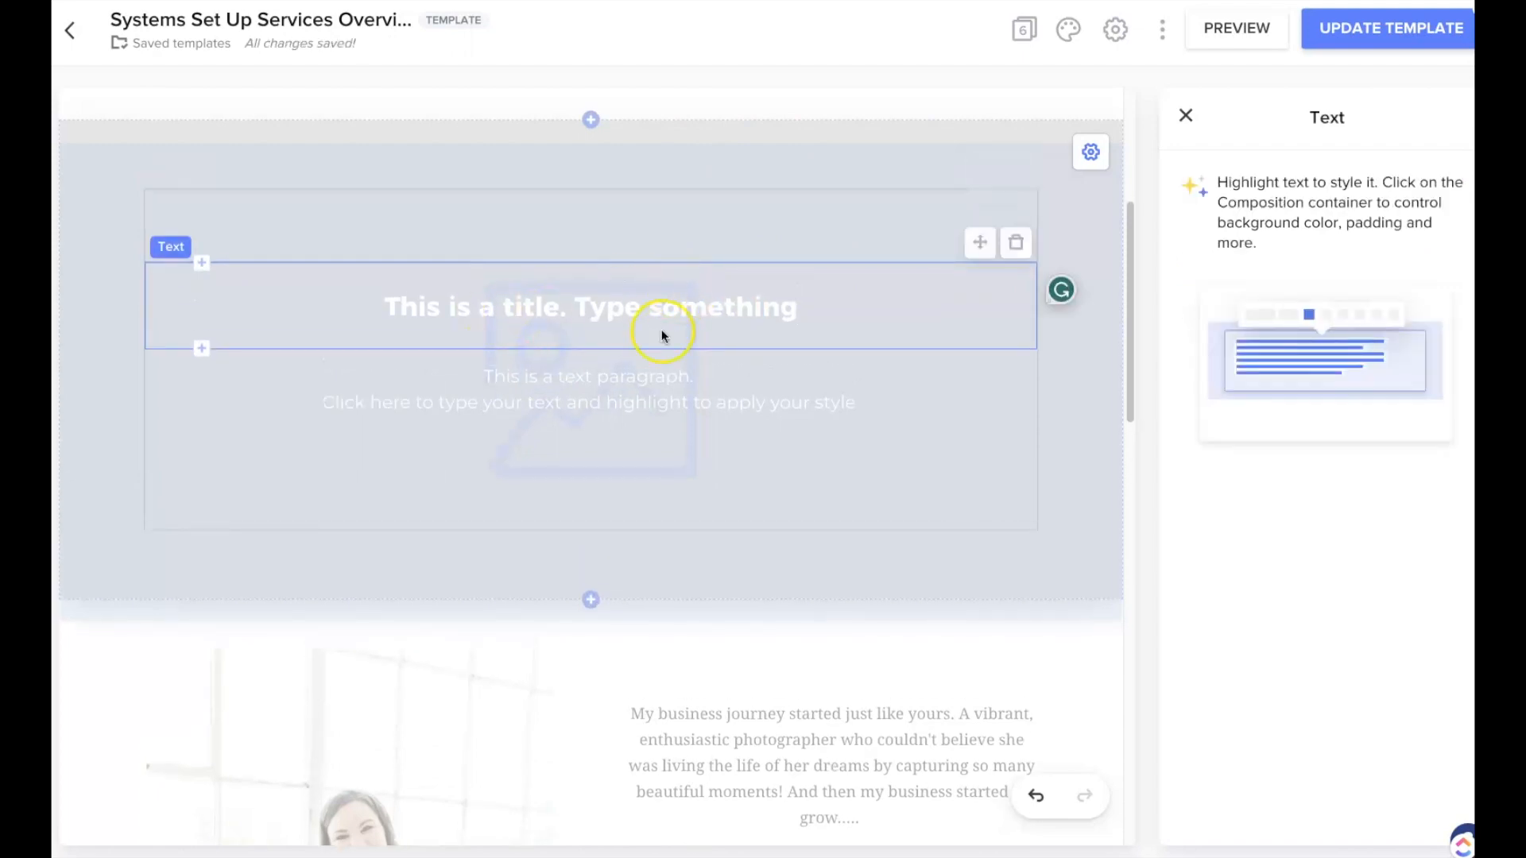
{"action": "left_click", "coordinate": [579, 380]}
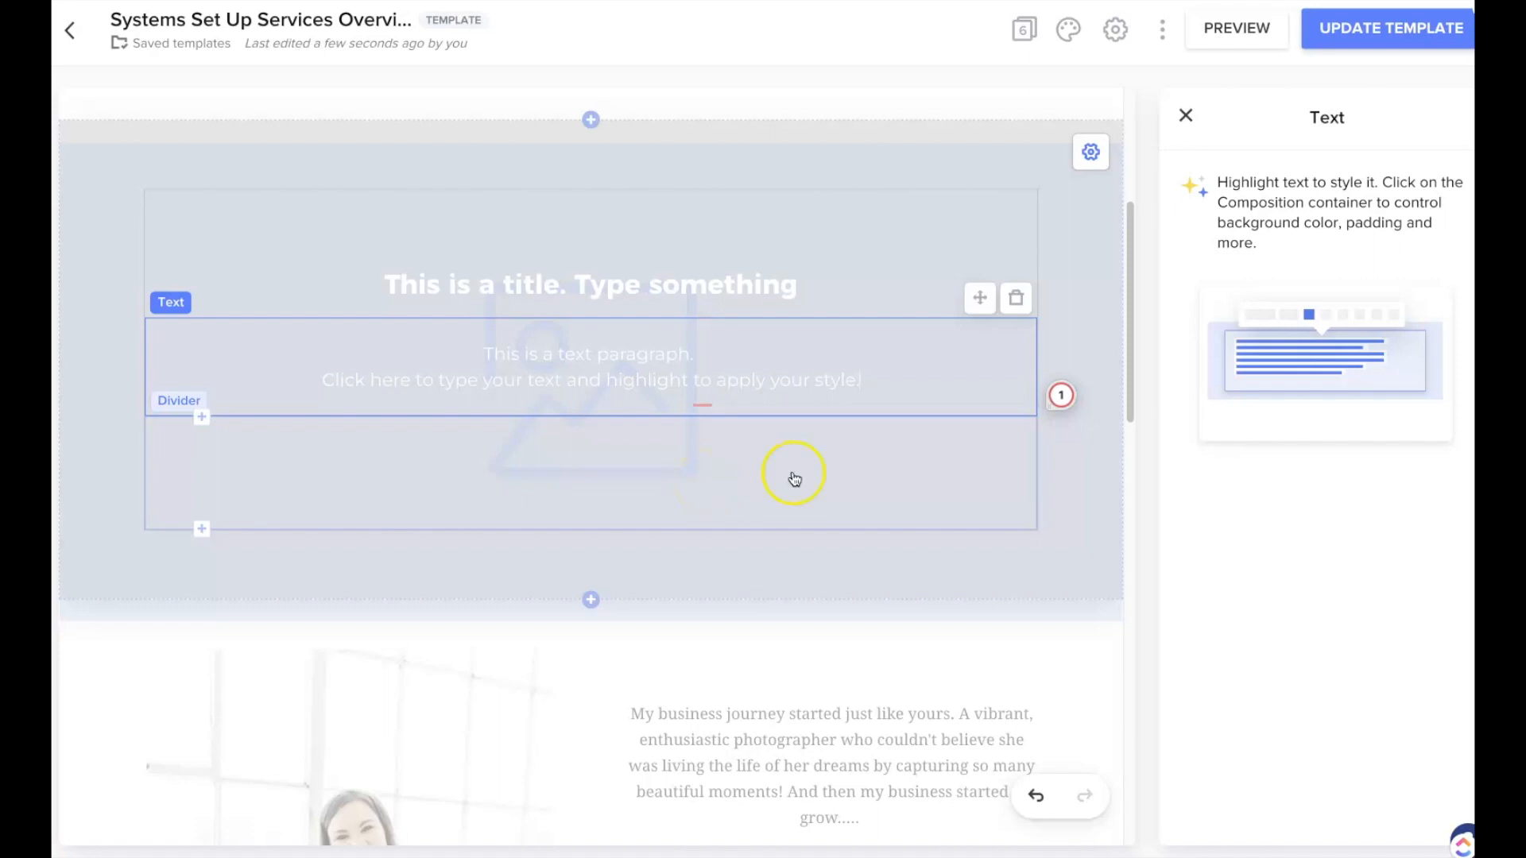
Set the Splash block's background image to the library photo of a desk with keyboard, mouse and notebook
{"action": "left_click", "coordinate": [1044, 487]}
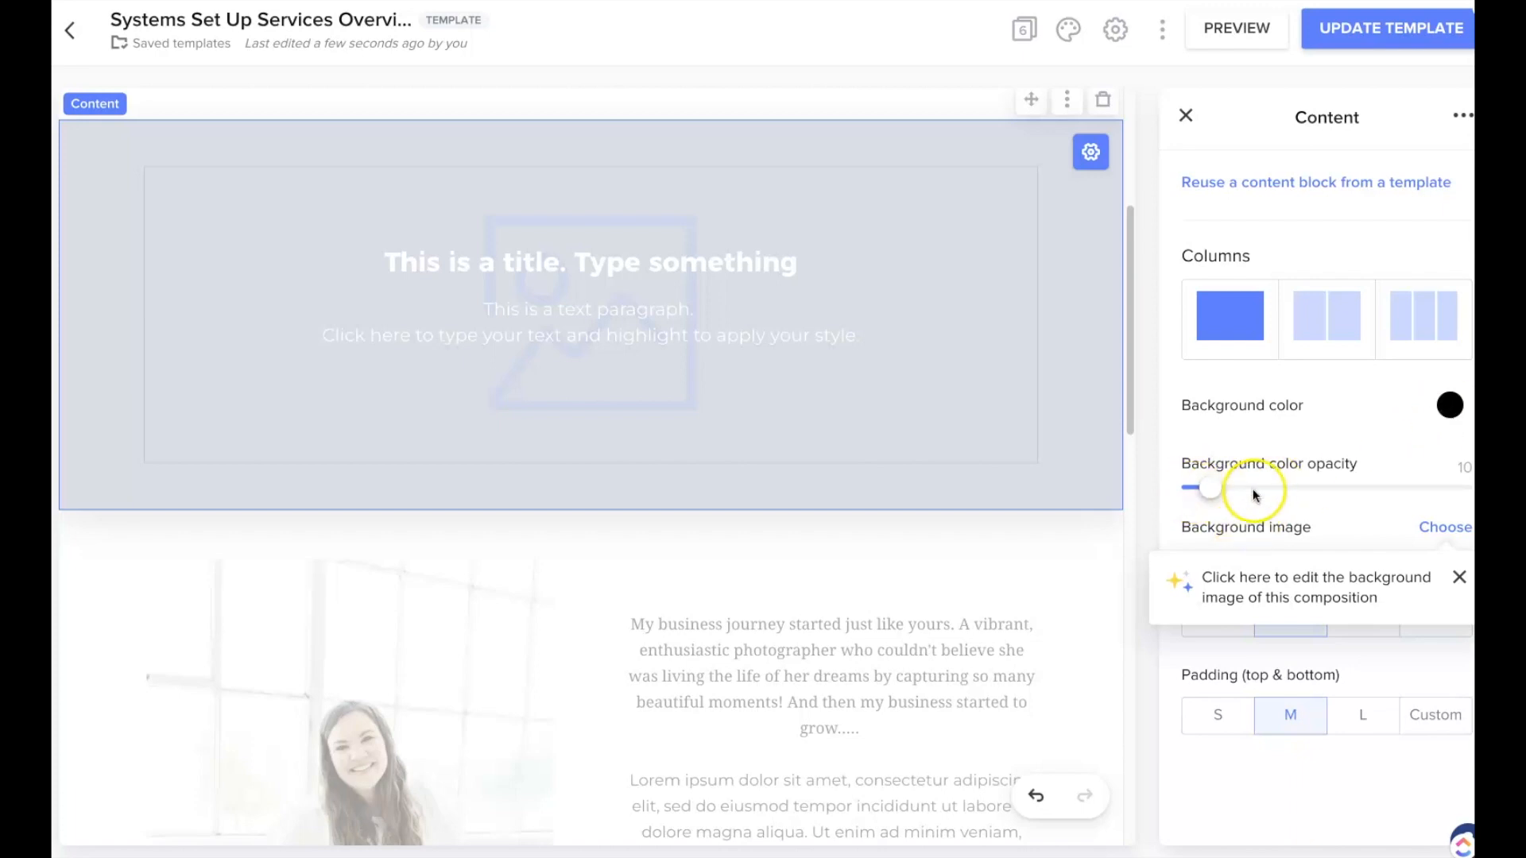
{"action": "left_click", "coordinate": [1446, 528]}
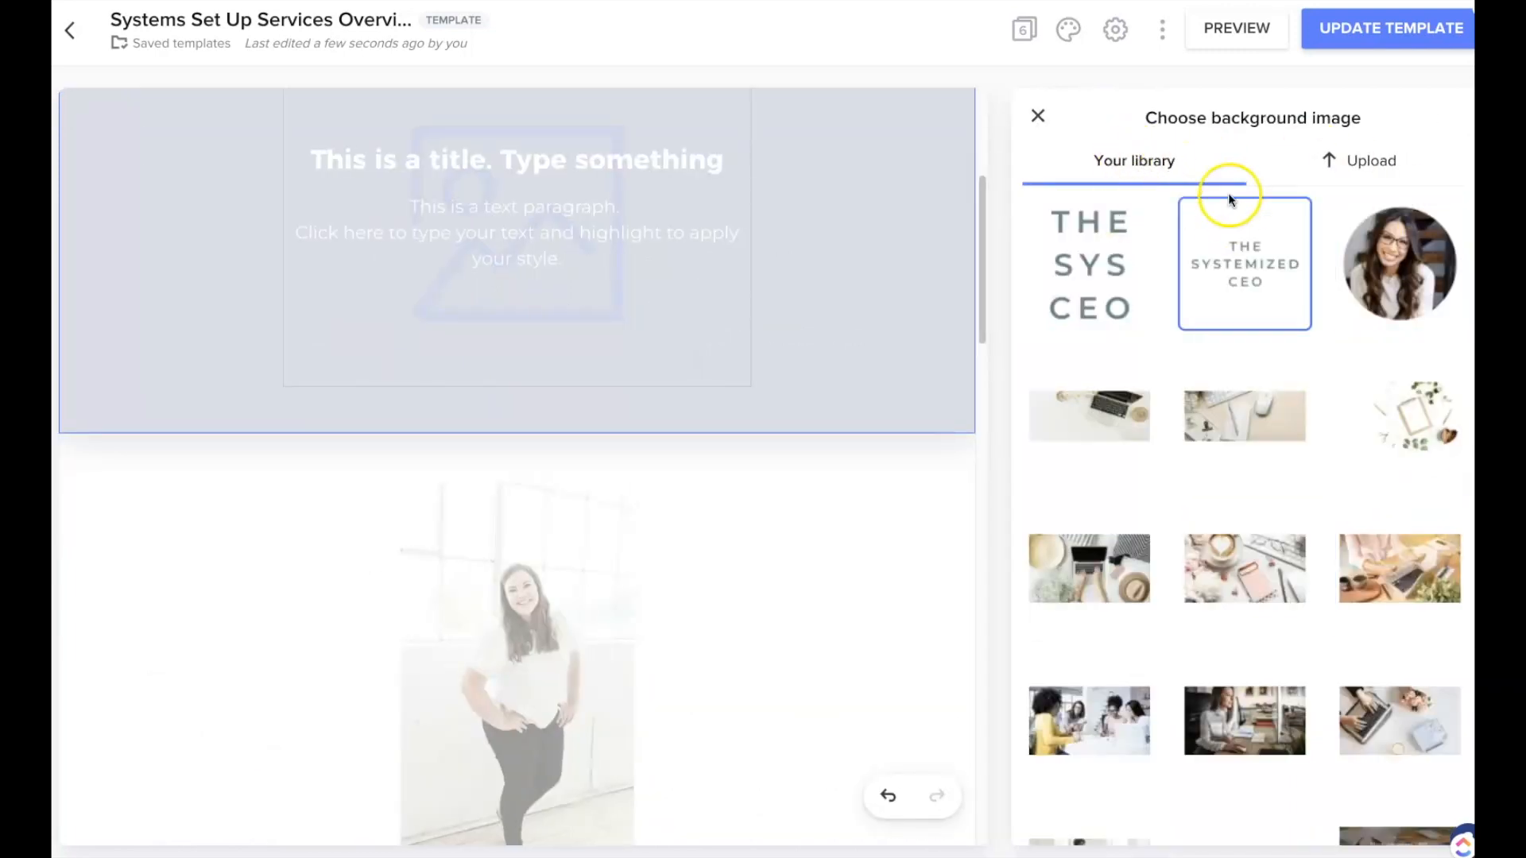
{"action": "left_click", "coordinate": [1249, 418]}
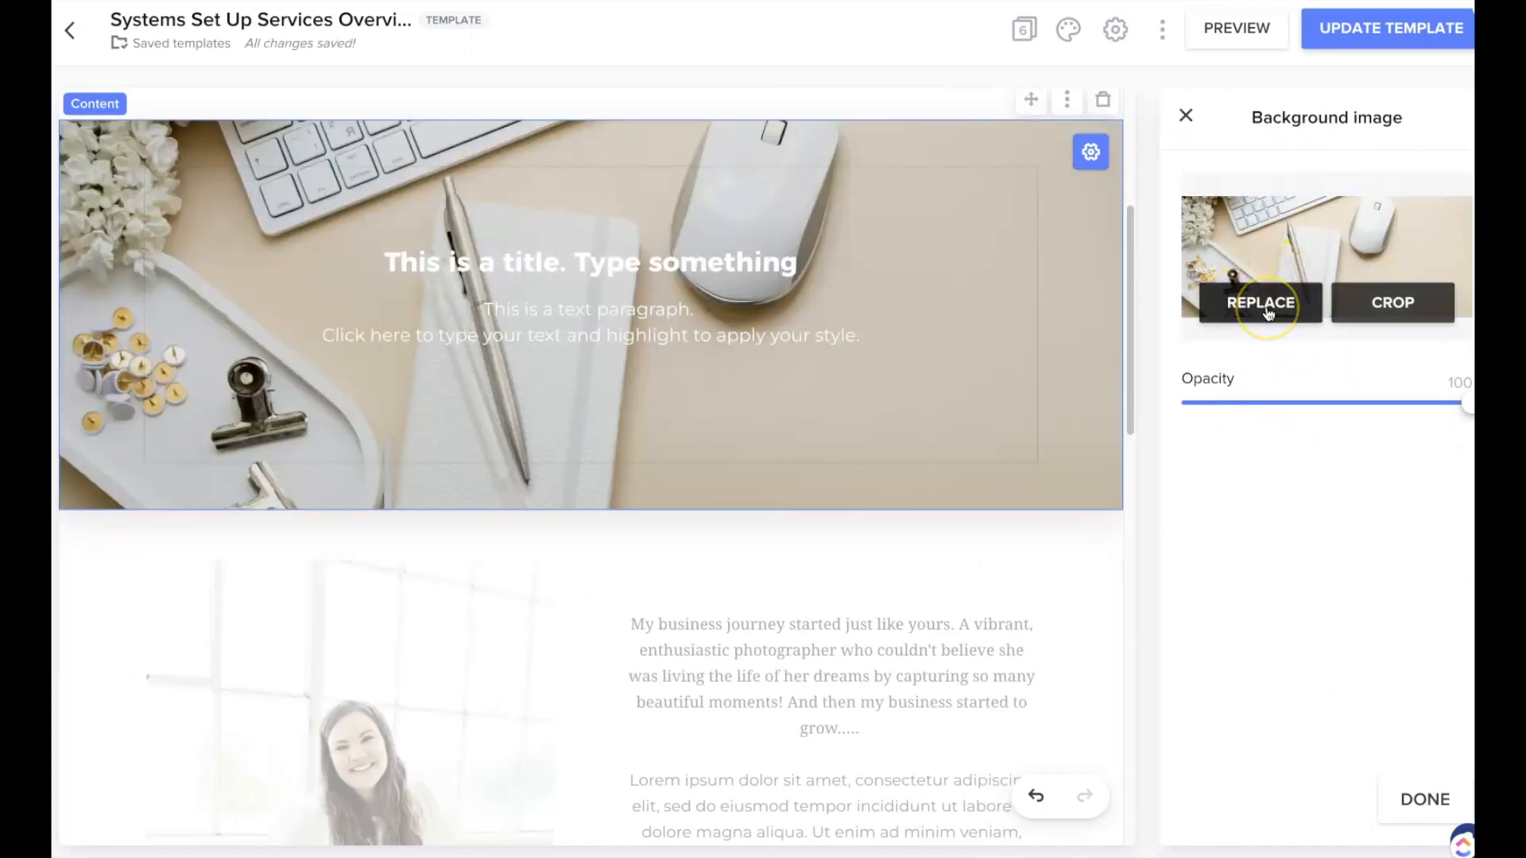
Crop the Splash block's background image with a custom aspect ratio to a shallower strip that trims its upper and lower edges
{"action": "left_click", "coordinate": [1389, 308]}
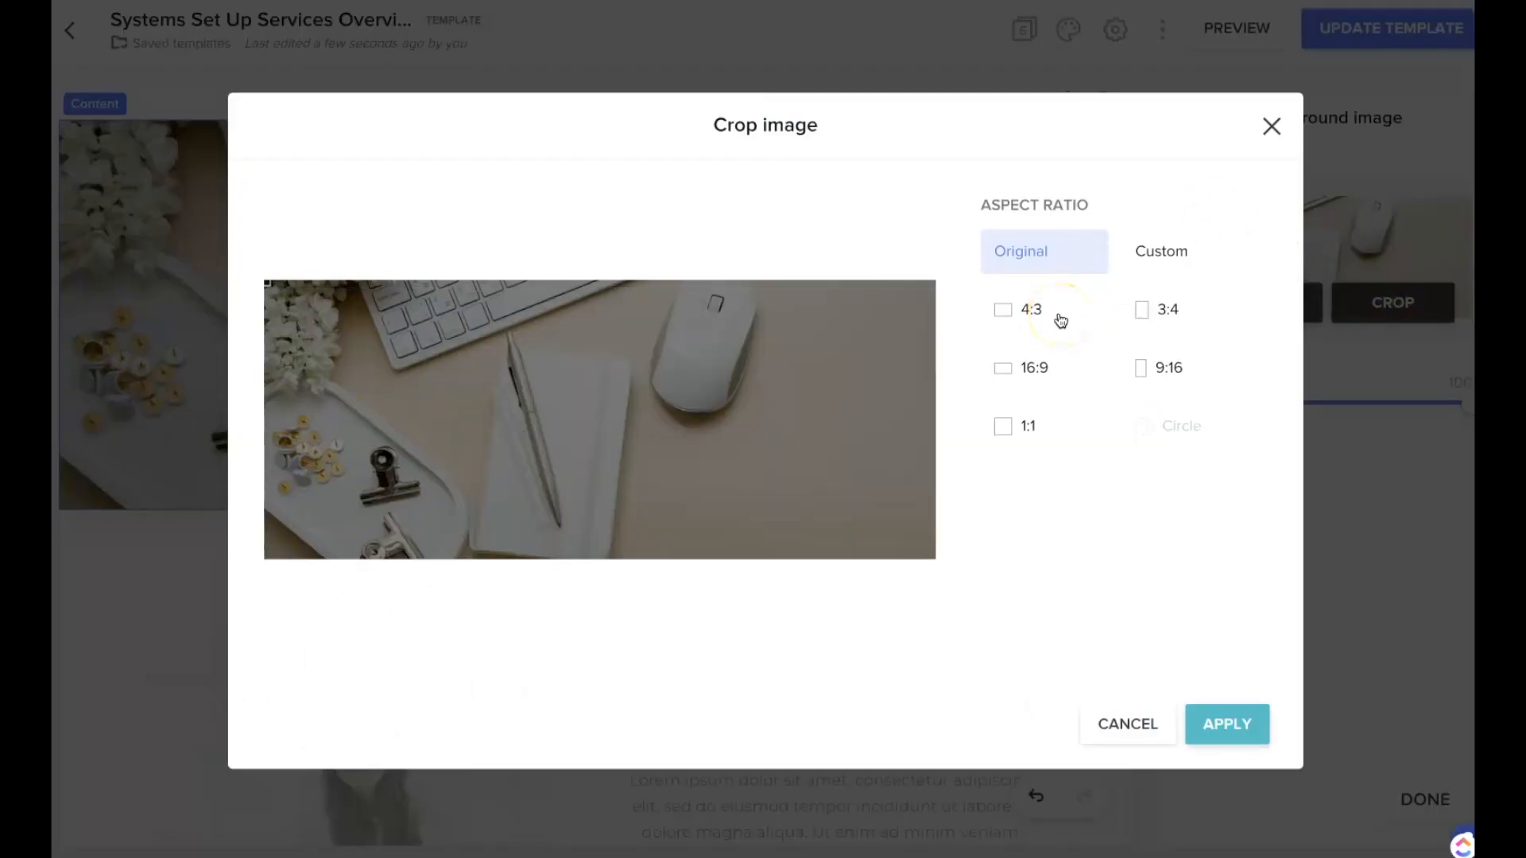
{"action": "left_click", "coordinate": [1152, 251]}
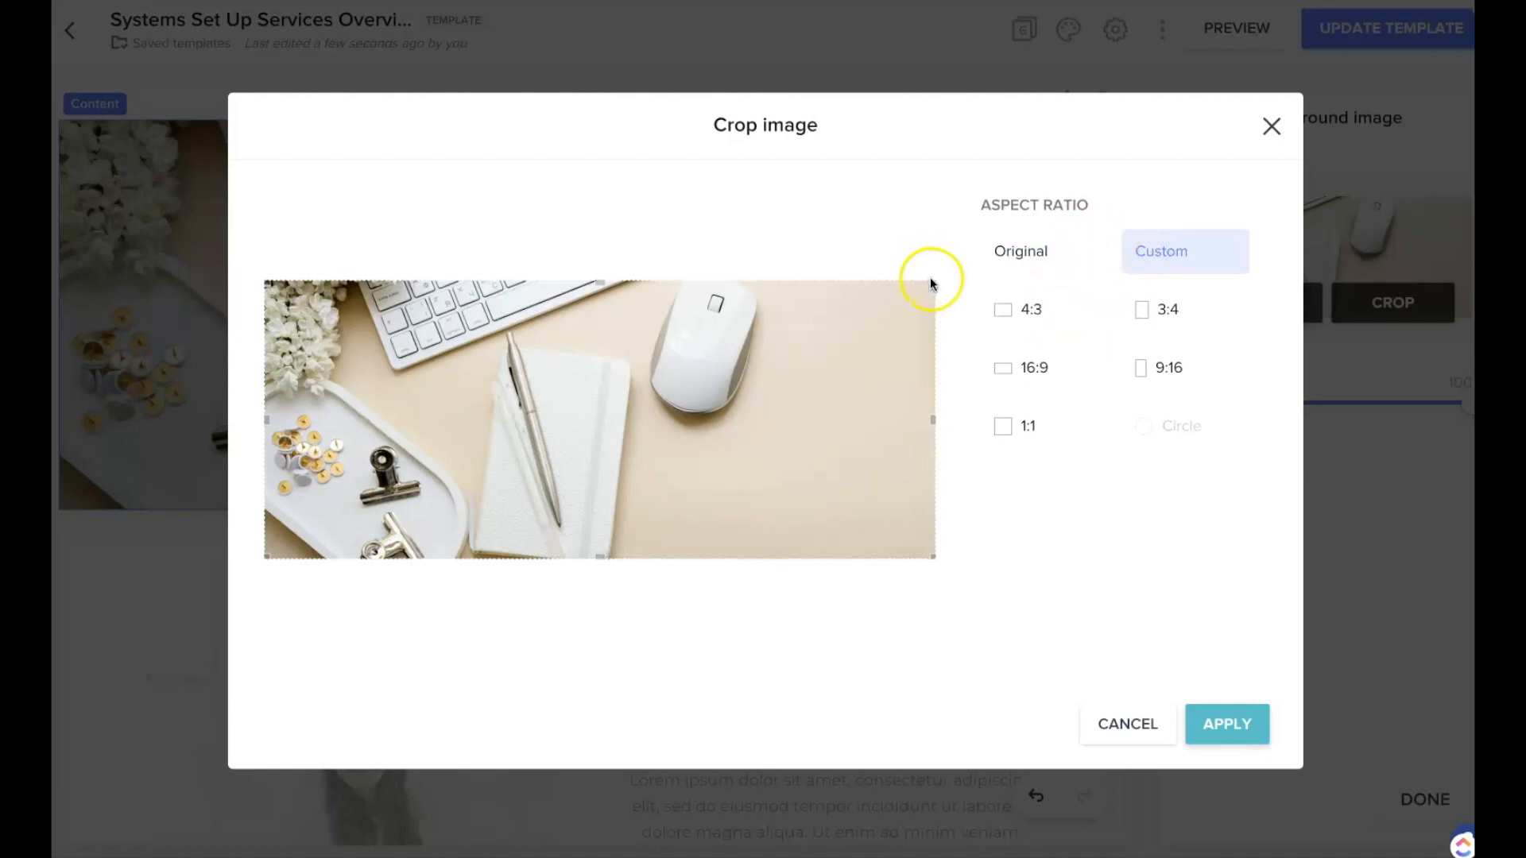
{"action": "mouse_move", "coordinate": [932, 281]}
{"action": "left_mouse_down"}
{"action": "mouse_move", "coordinate": [923, 327]}
{"action": "mouse_move", "coordinate": [929, 279]}
{"action": "left_mouse_up"}
{"action": "left_click_drag", "start_coordinate": [932, 556], "coordinate": [933, 461]}
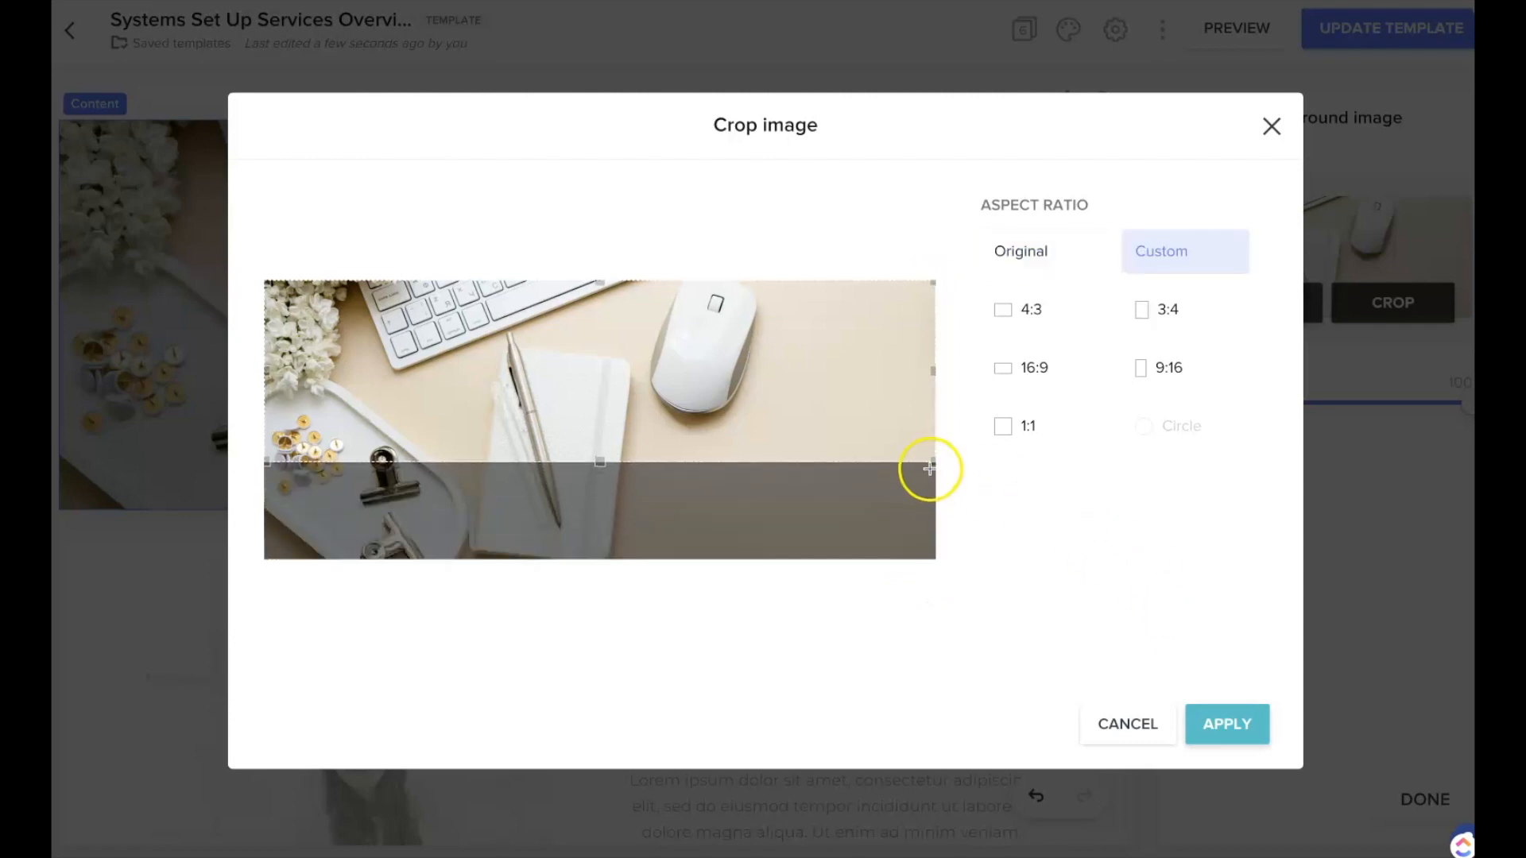
{"action": "left_click_drag", "start_coordinate": [842, 413], "coordinate": [840, 433]}
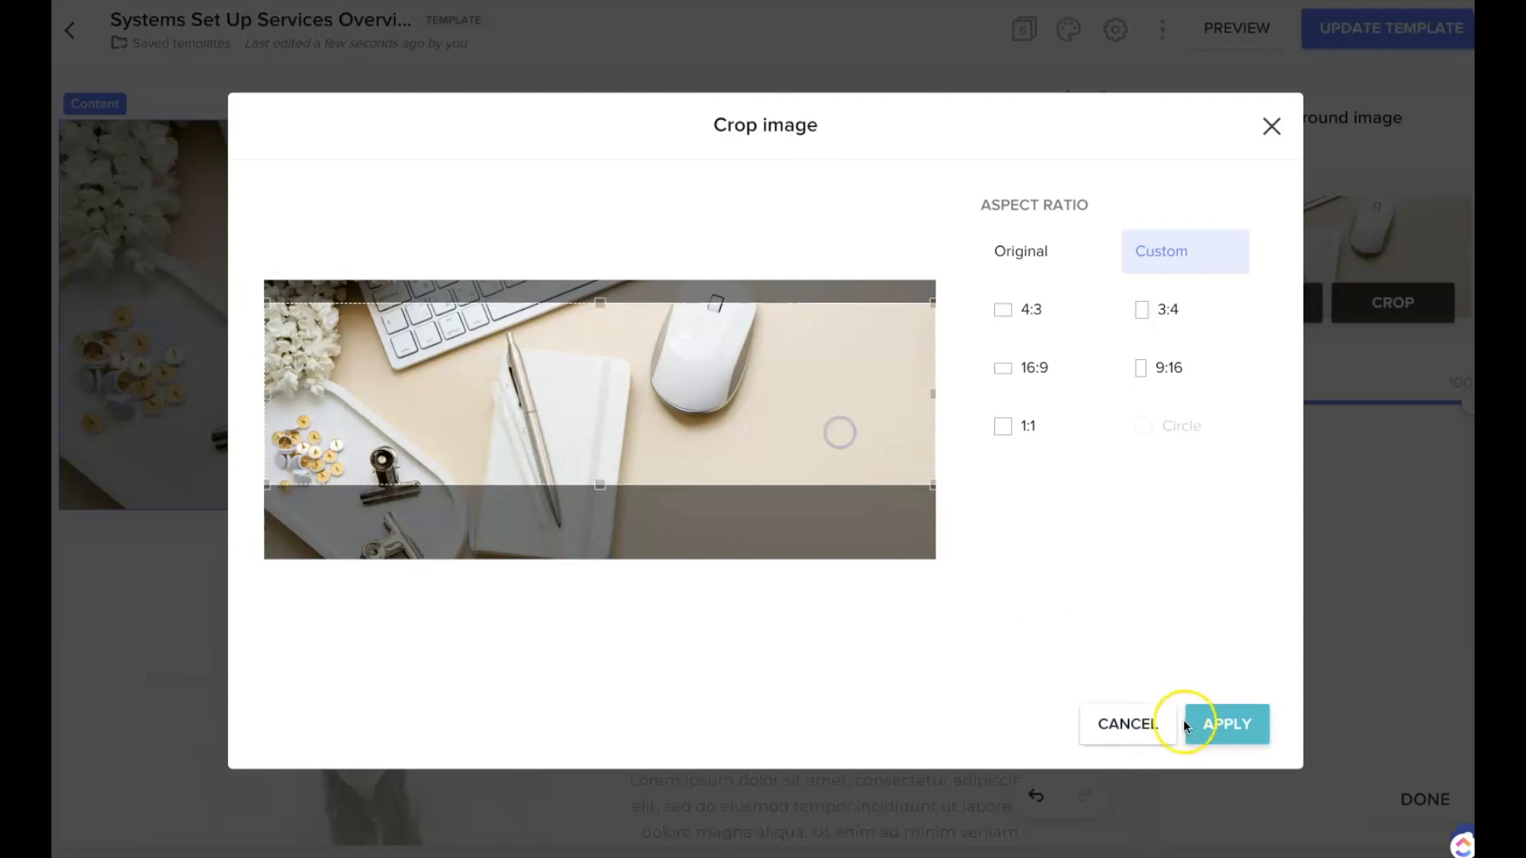
{"action": "left_click", "coordinate": [1236, 725]}
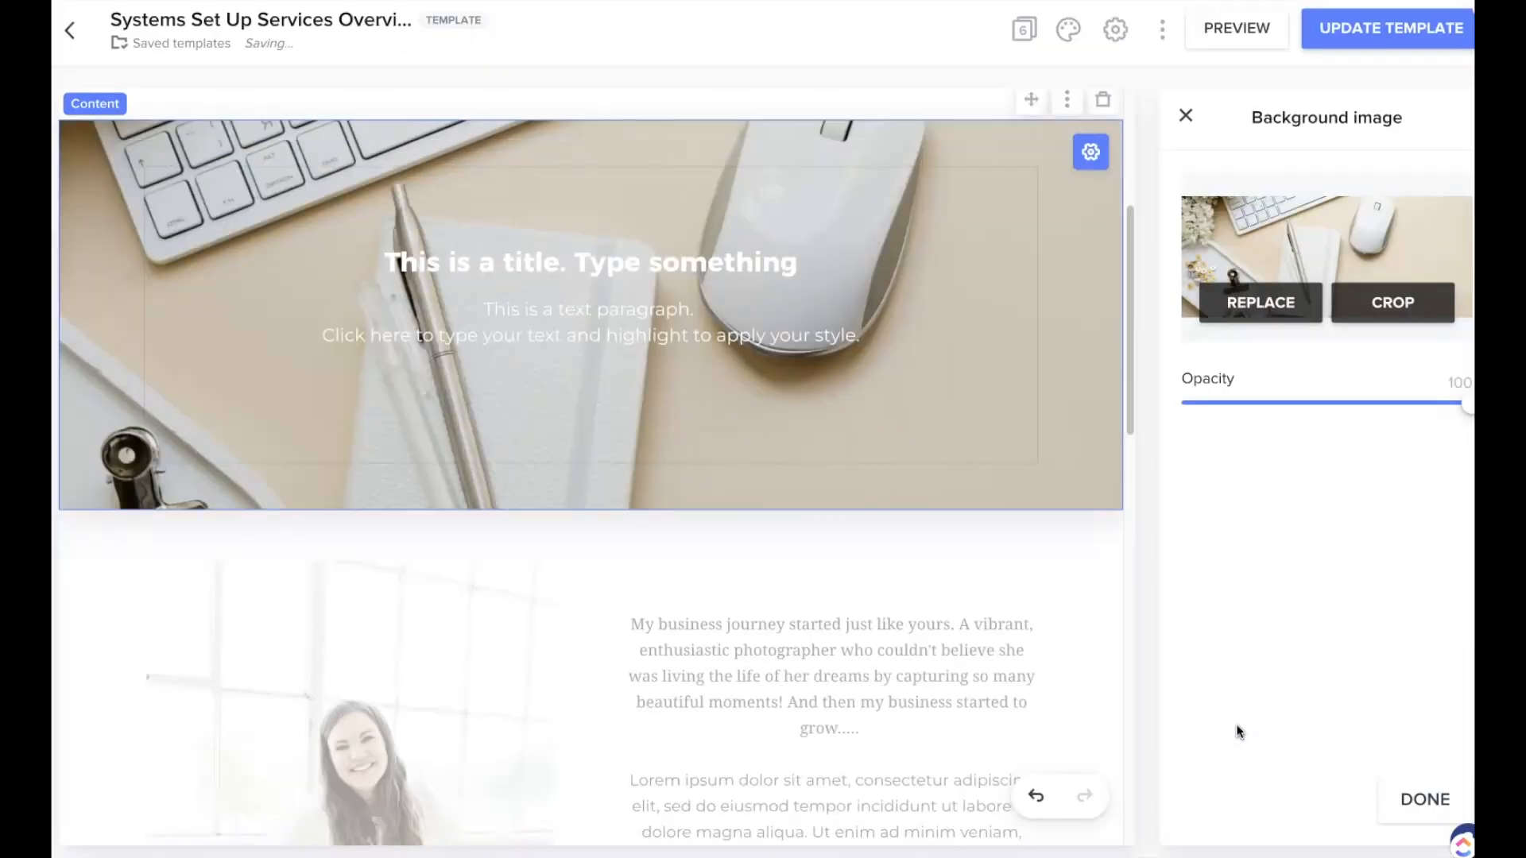
Replace the Splash block's placeholder title text with "TITLE"
{"action": "left_click", "coordinate": [678, 267]}
{"action": "triple_click", "coordinate": [676, 307]}
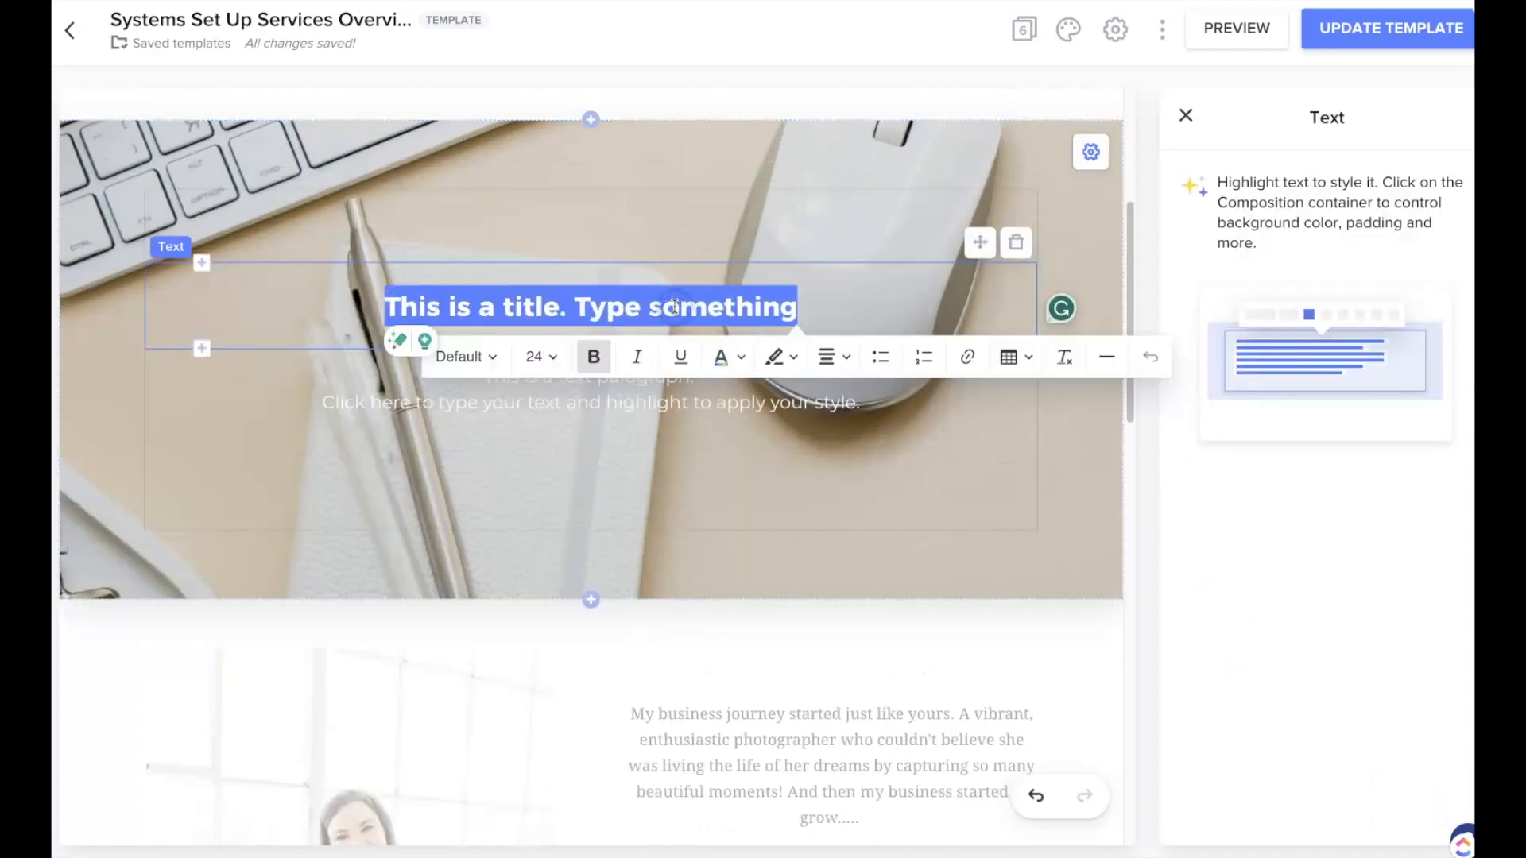
{"action": "type", "text": "TITLE"}
Delete the second line of the Splash block's placeholder paragraph, keeping "This is a text paragraph."
{"action": "double_click", "coordinate": [702, 383]}
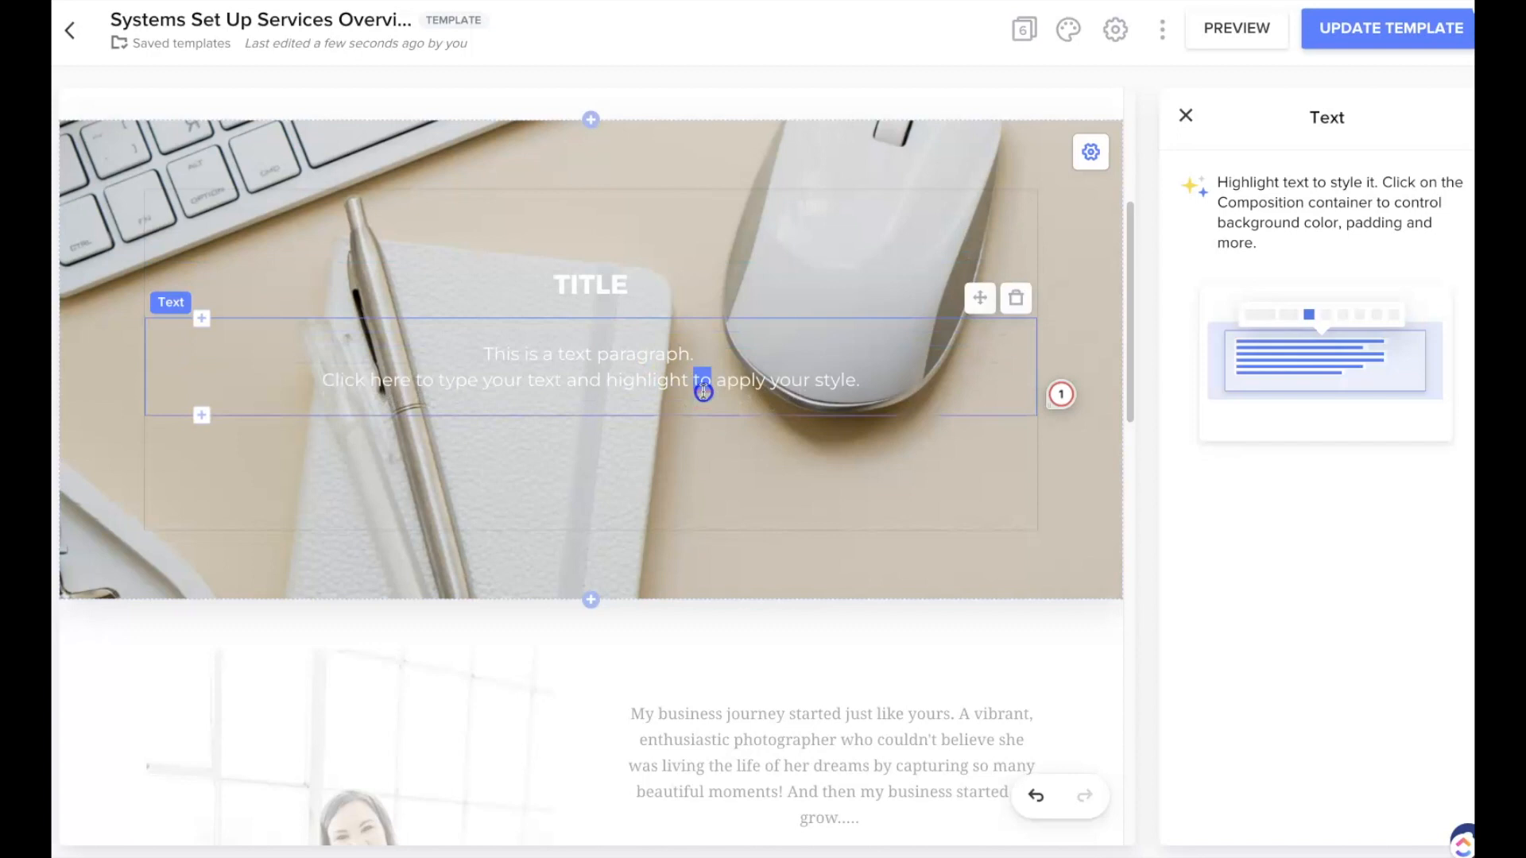
{"action": "triple_click", "coordinate": [704, 387]}
{"action": "left_click", "coordinate": [699, 385]}
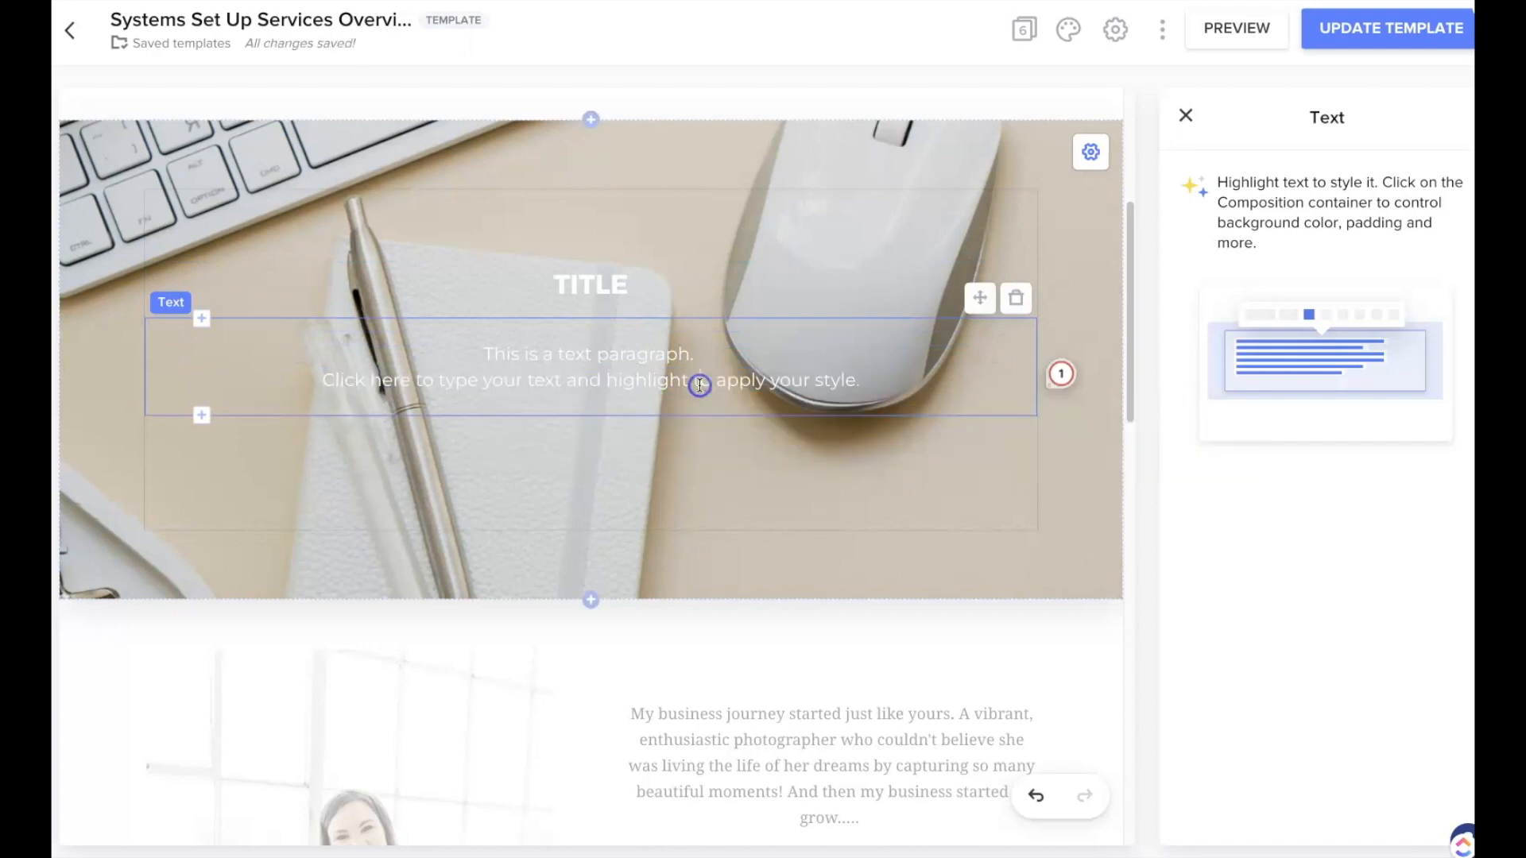
{"action": "triple_click", "coordinate": [699, 386]}
{"action": "key", "text": "BackSpace"}
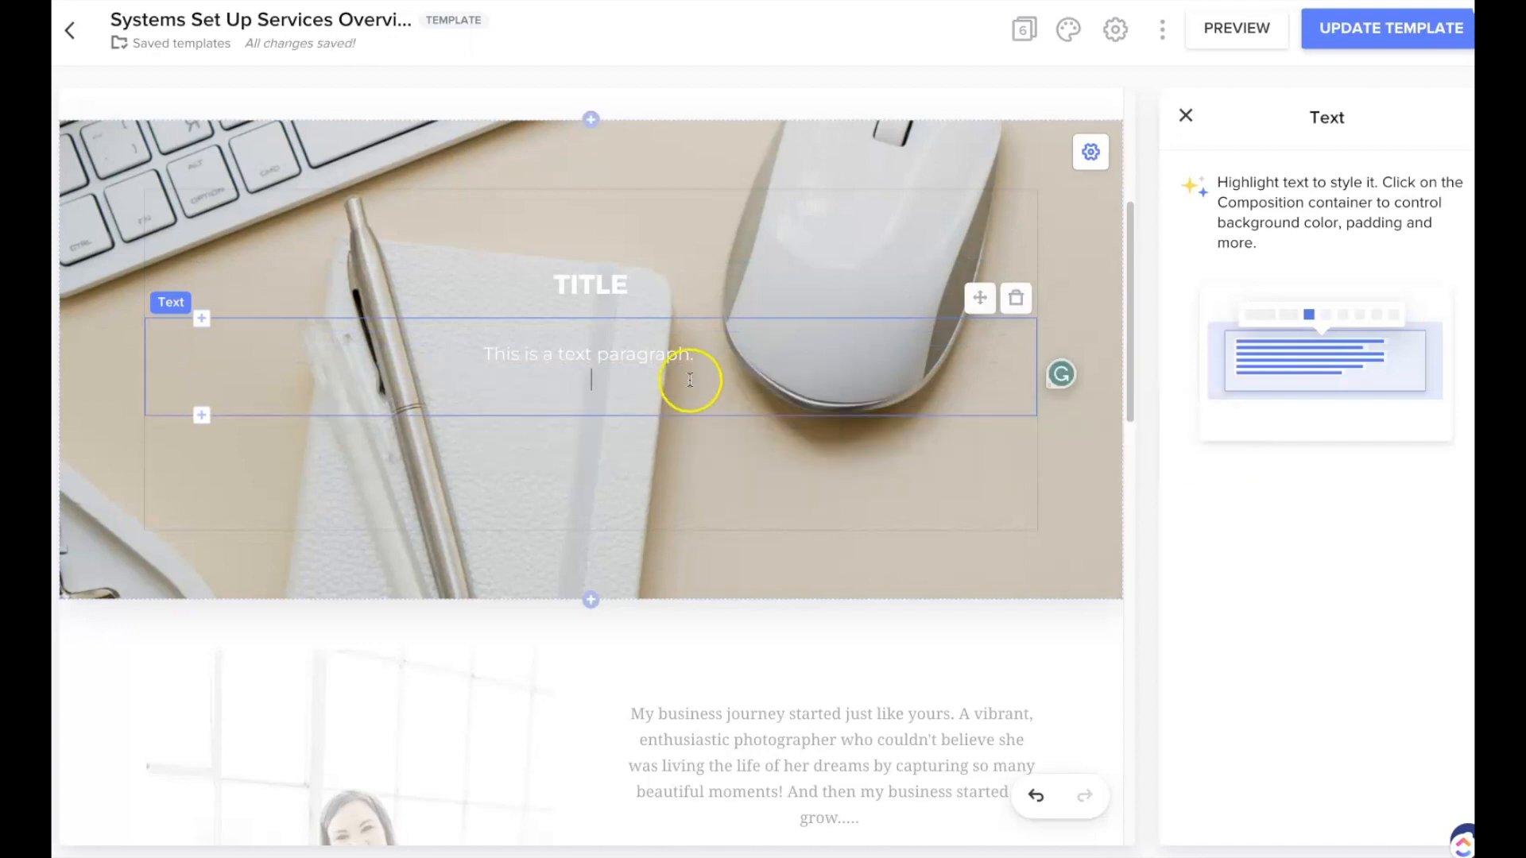
{"action": "triple_click", "coordinate": [643, 360]}
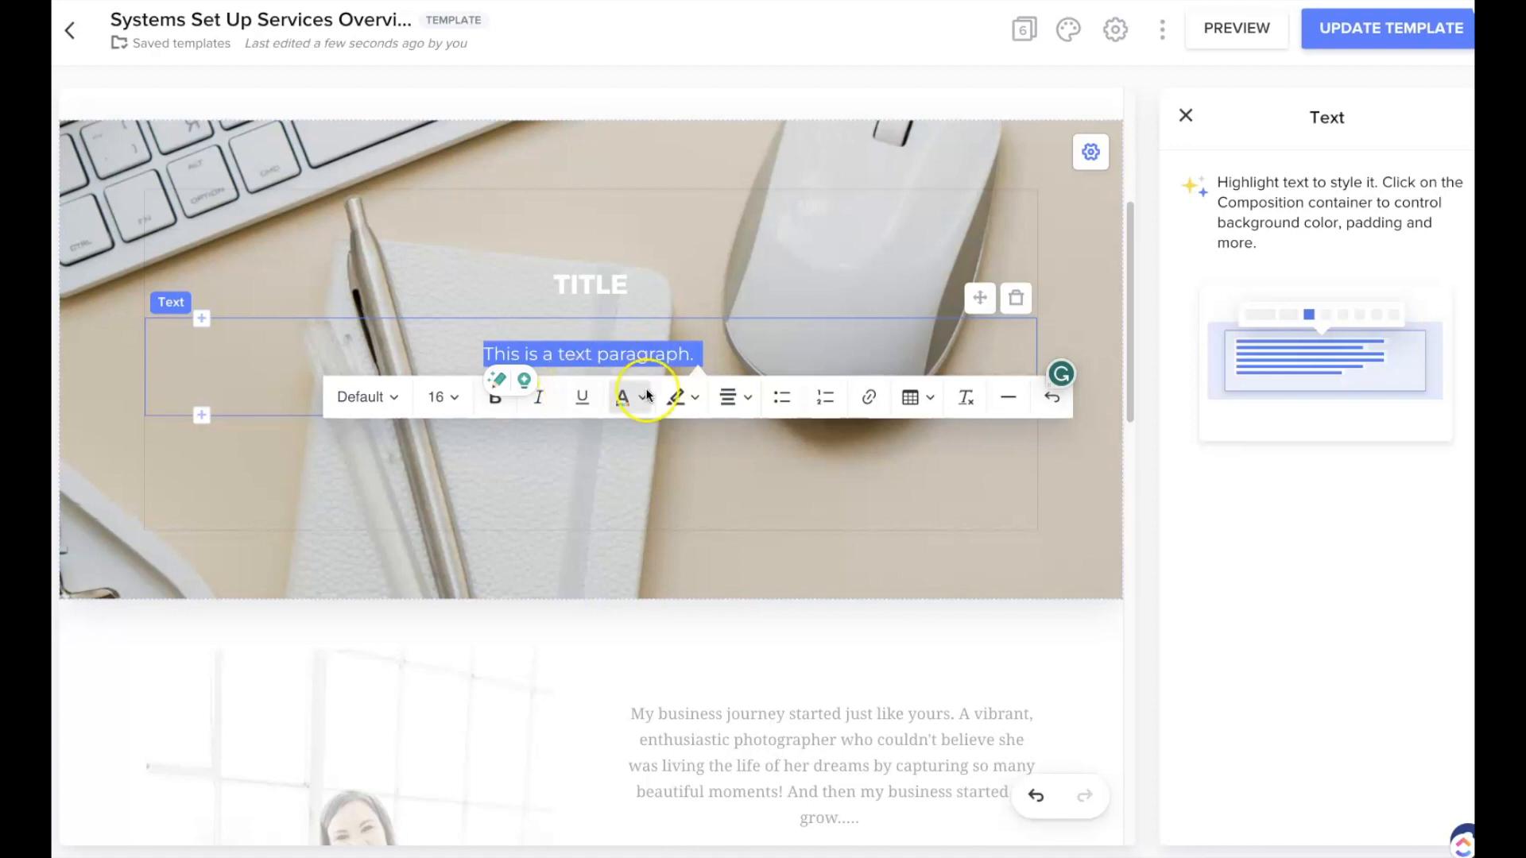
Set the word TITLE in the Splash block to the Huge text size, 36px
{"action": "left_click", "coordinate": [579, 286]}
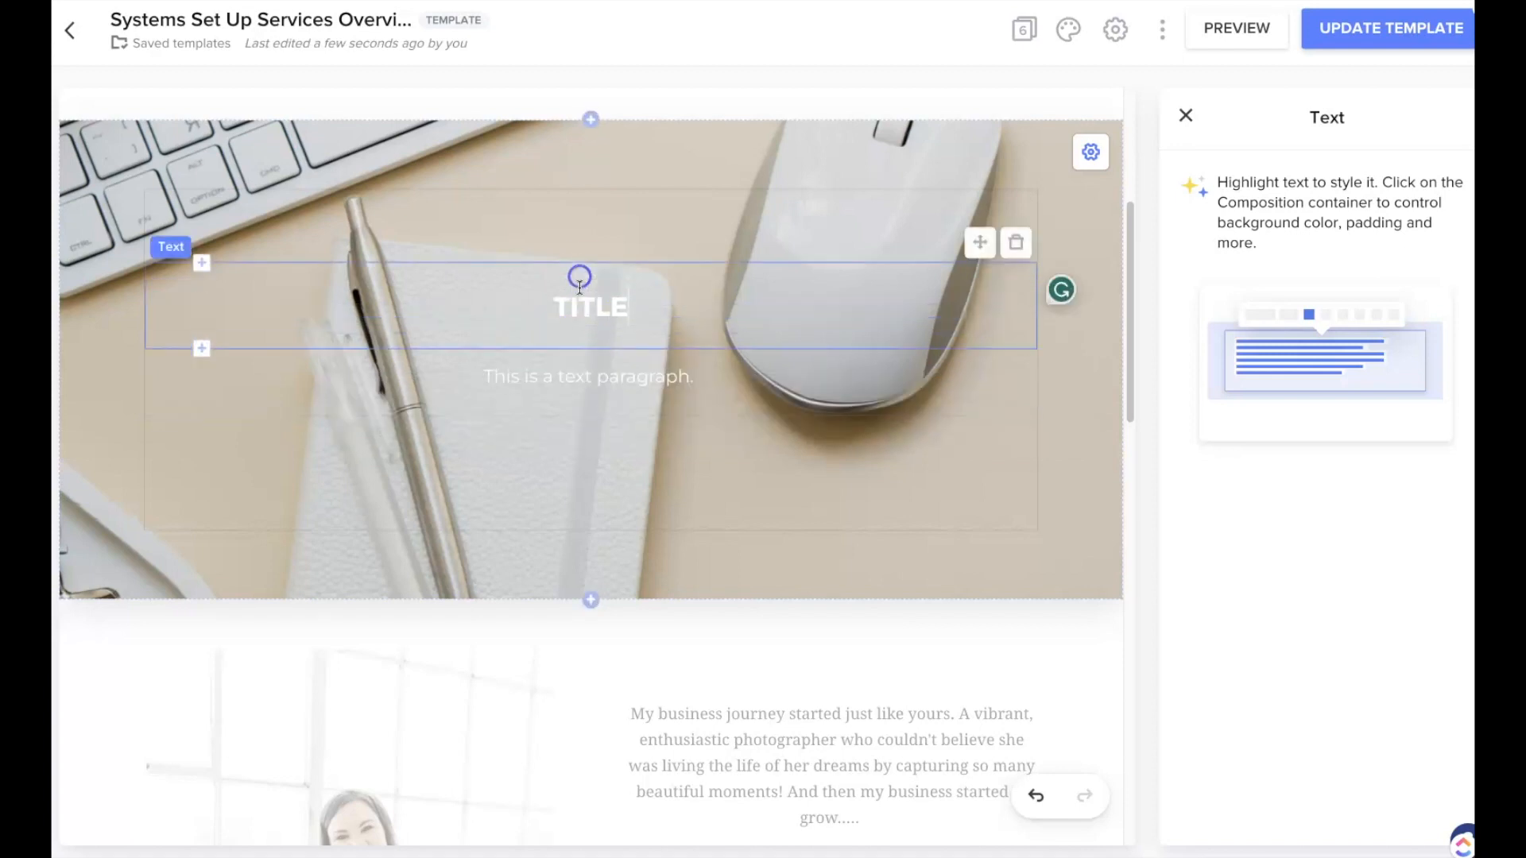
{"action": "double_click", "coordinate": [580, 301]}
{"action": "left_click", "coordinate": [364, 356]}
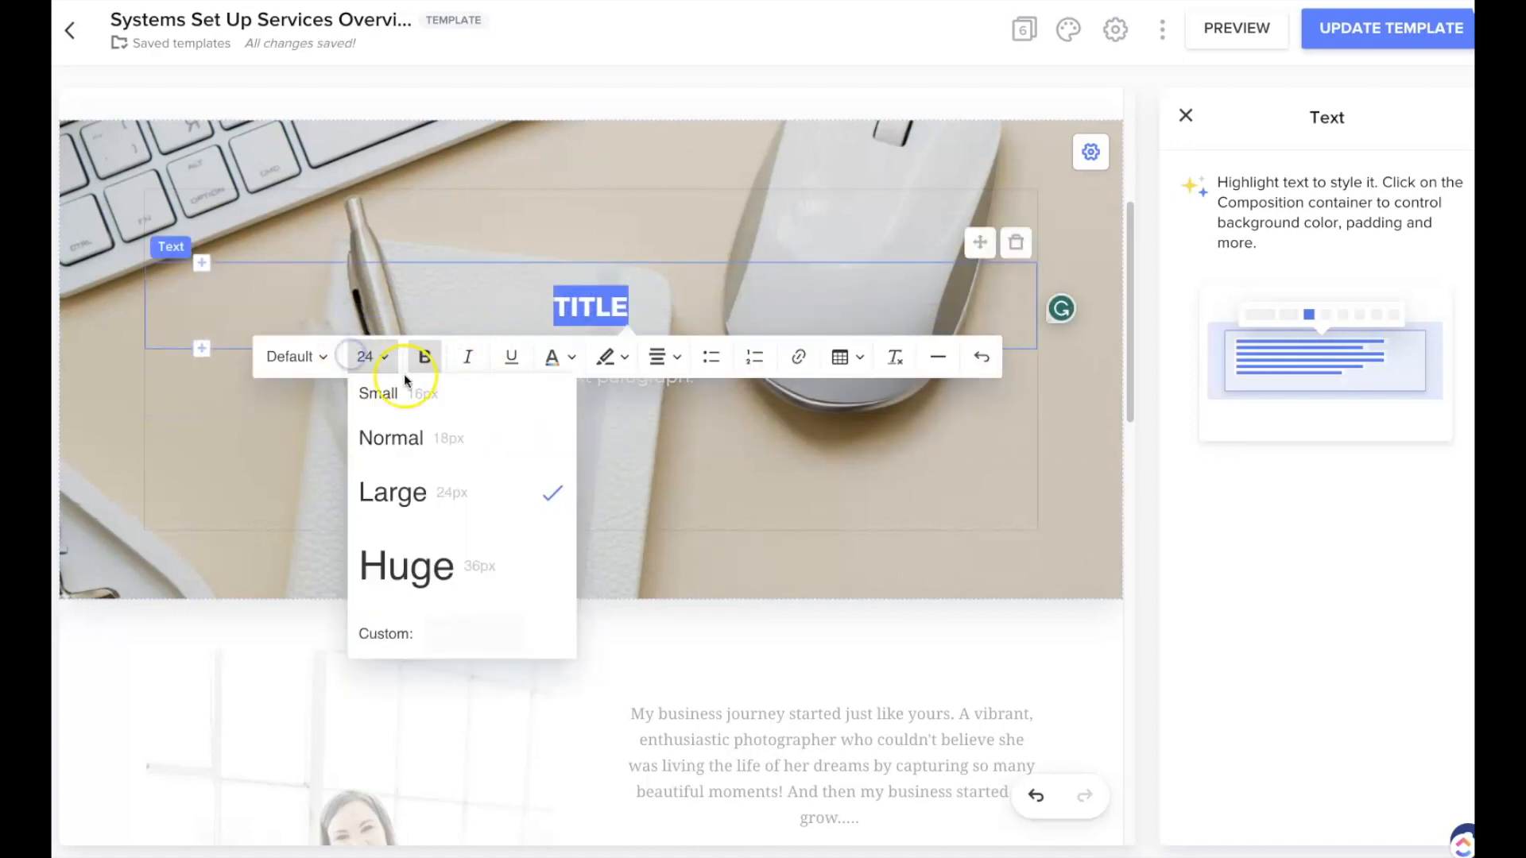
{"action": "left_click", "coordinate": [418, 588]}
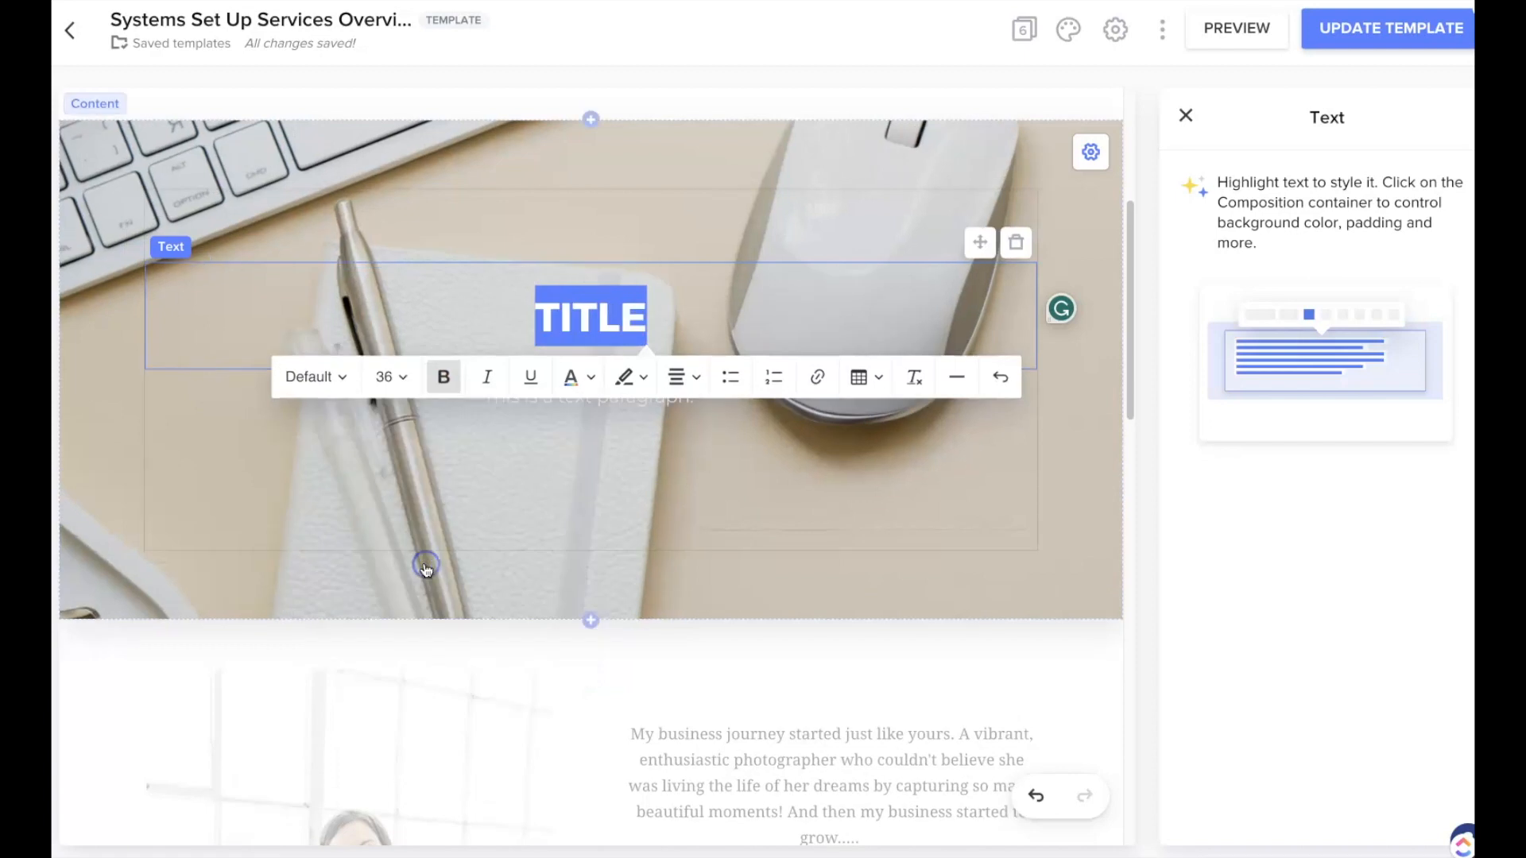
Give the word TITLE in the Splash block a custom text size of 30
{"action": "left_click", "coordinate": [326, 380]}
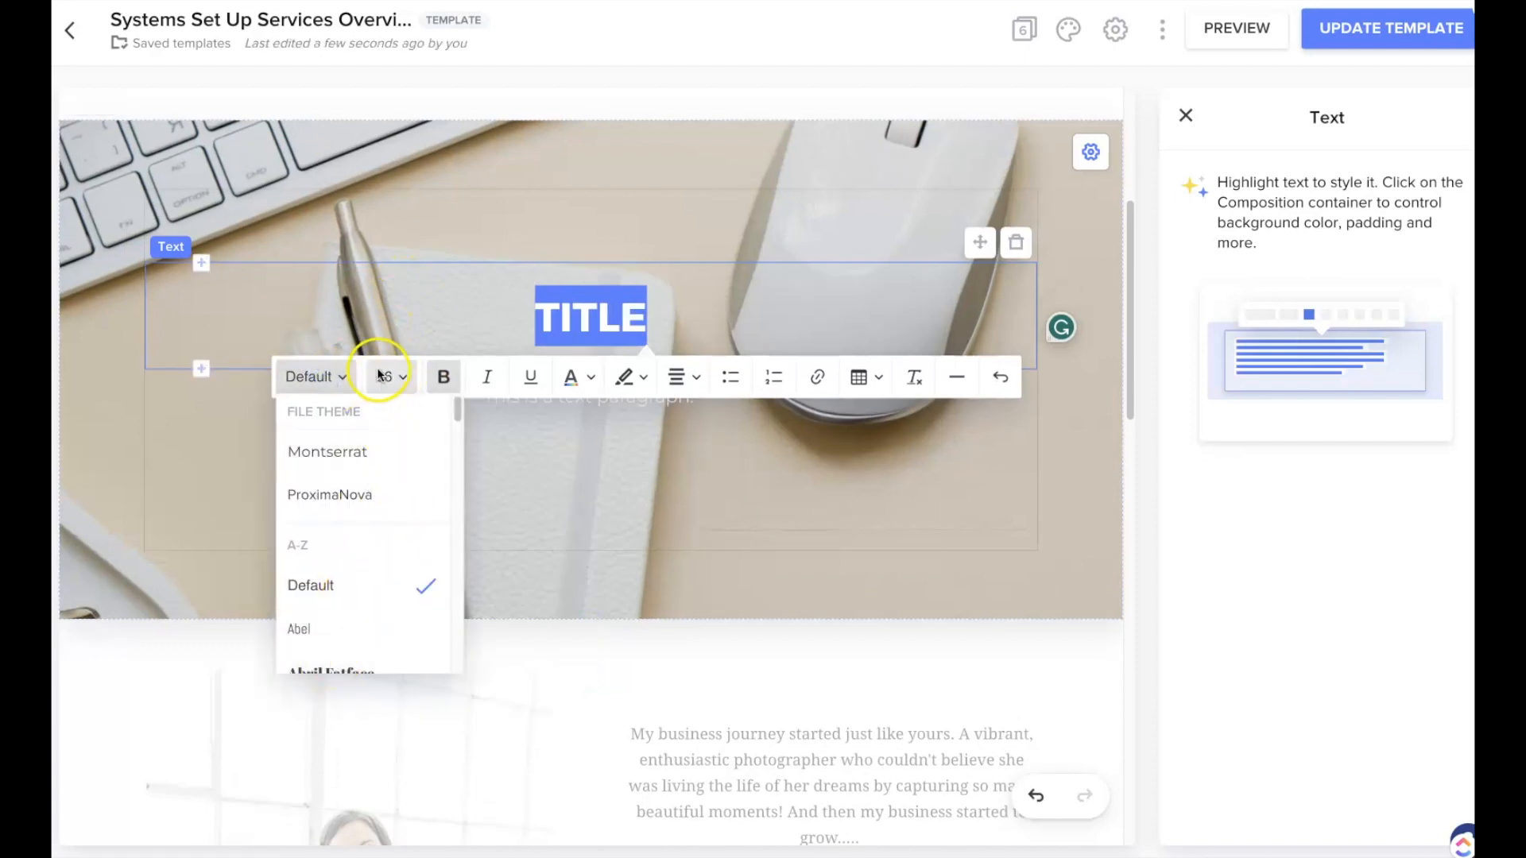
{"action": "left_click", "coordinate": [379, 373]}
{"action": "left_click", "coordinate": [414, 644]}
{"action": "left_click", "coordinate": [443, 328]}
{"action": "double_click", "coordinate": [569, 309]}
{"action": "left_click", "coordinate": [387, 377]}
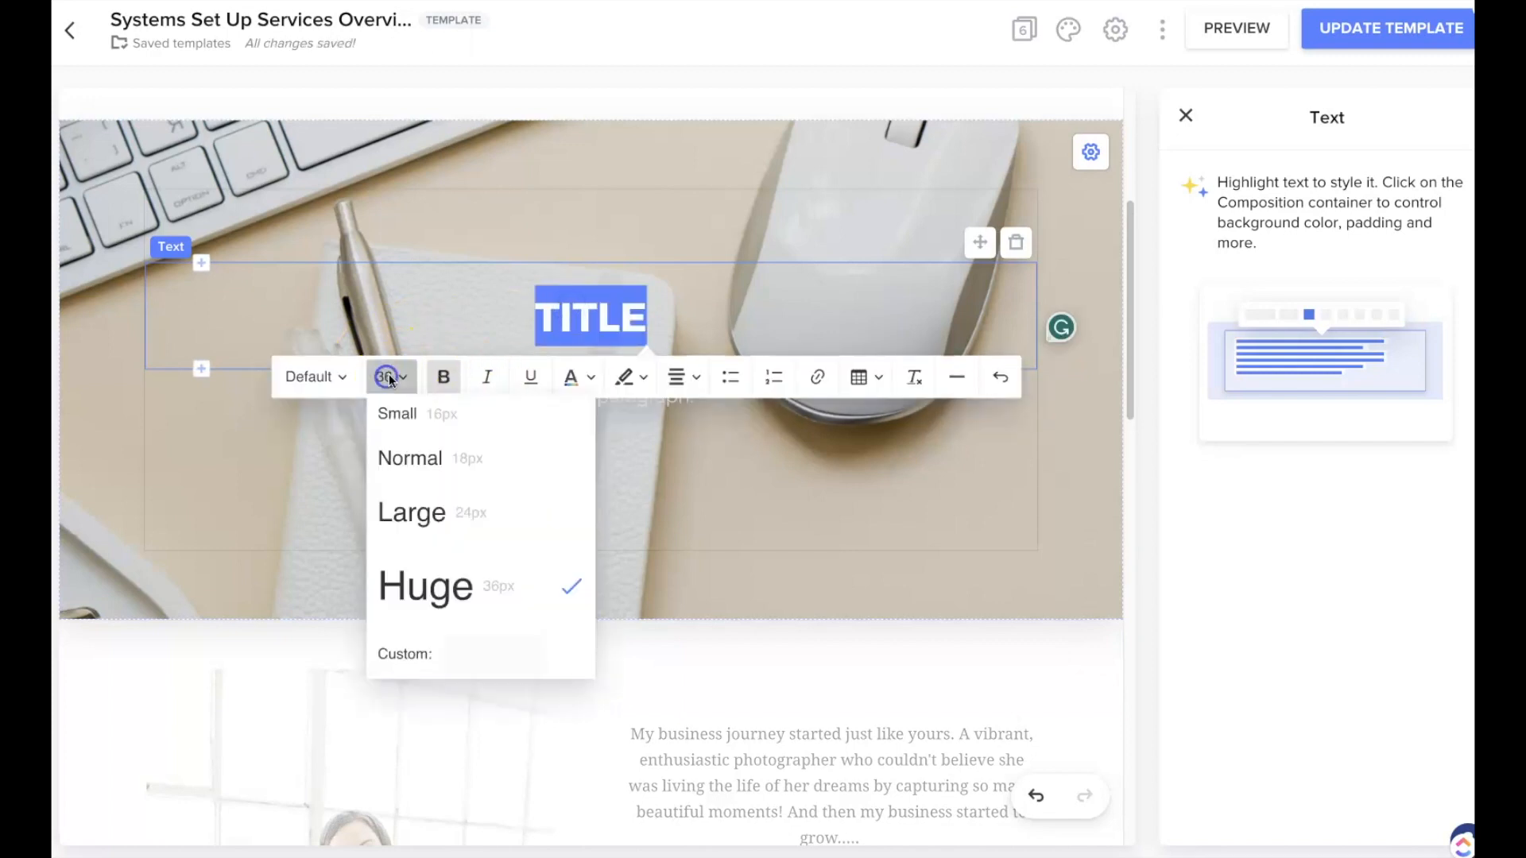
{"action": "left_click", "coordinate": [472, 655]}
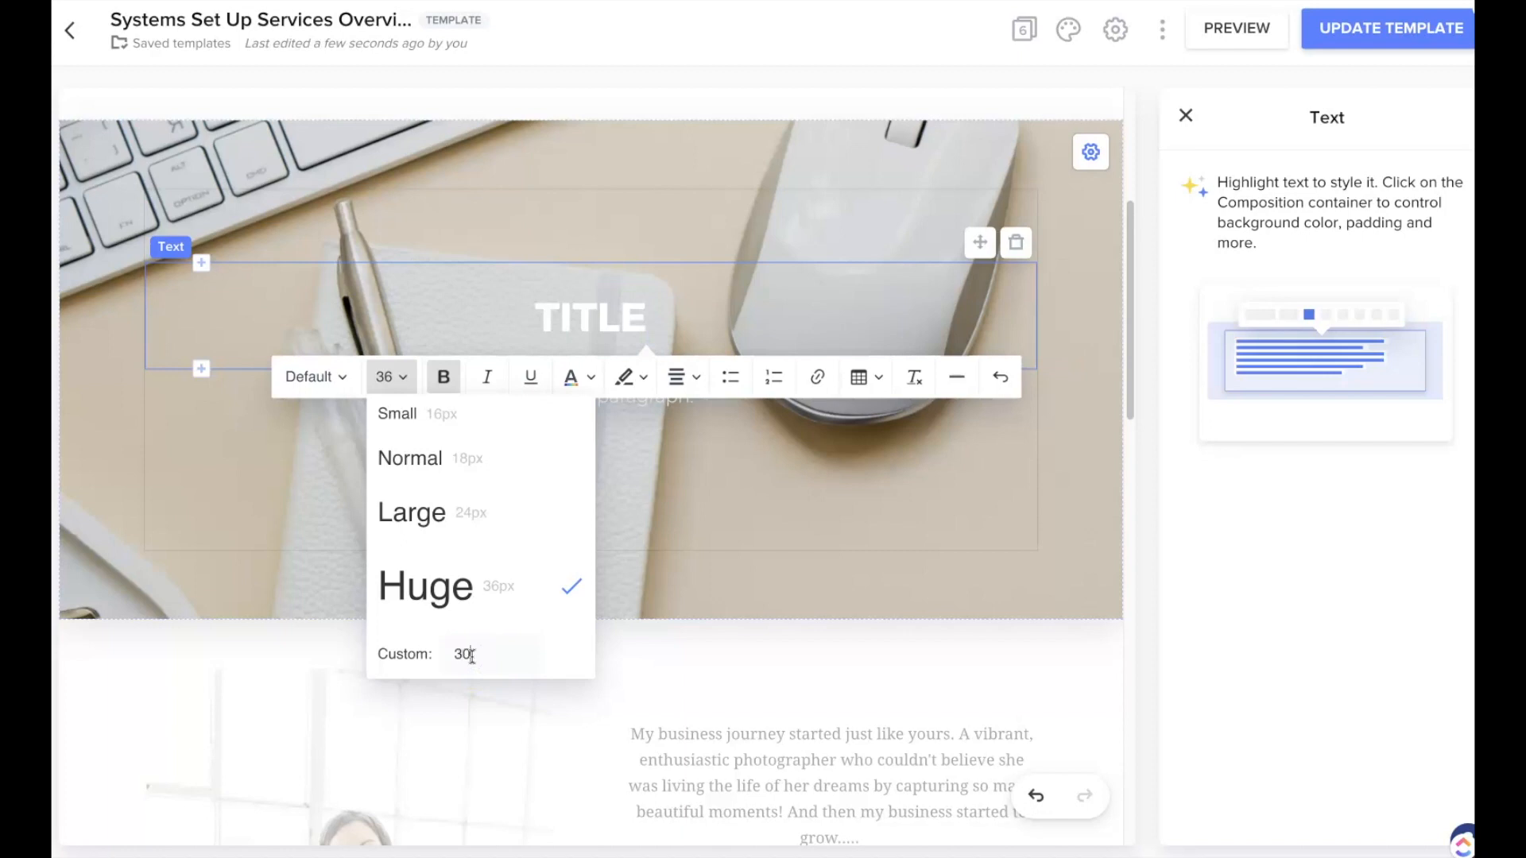
{"action": "type", "text": "30"}
{"action": "key", "text": "Return"}
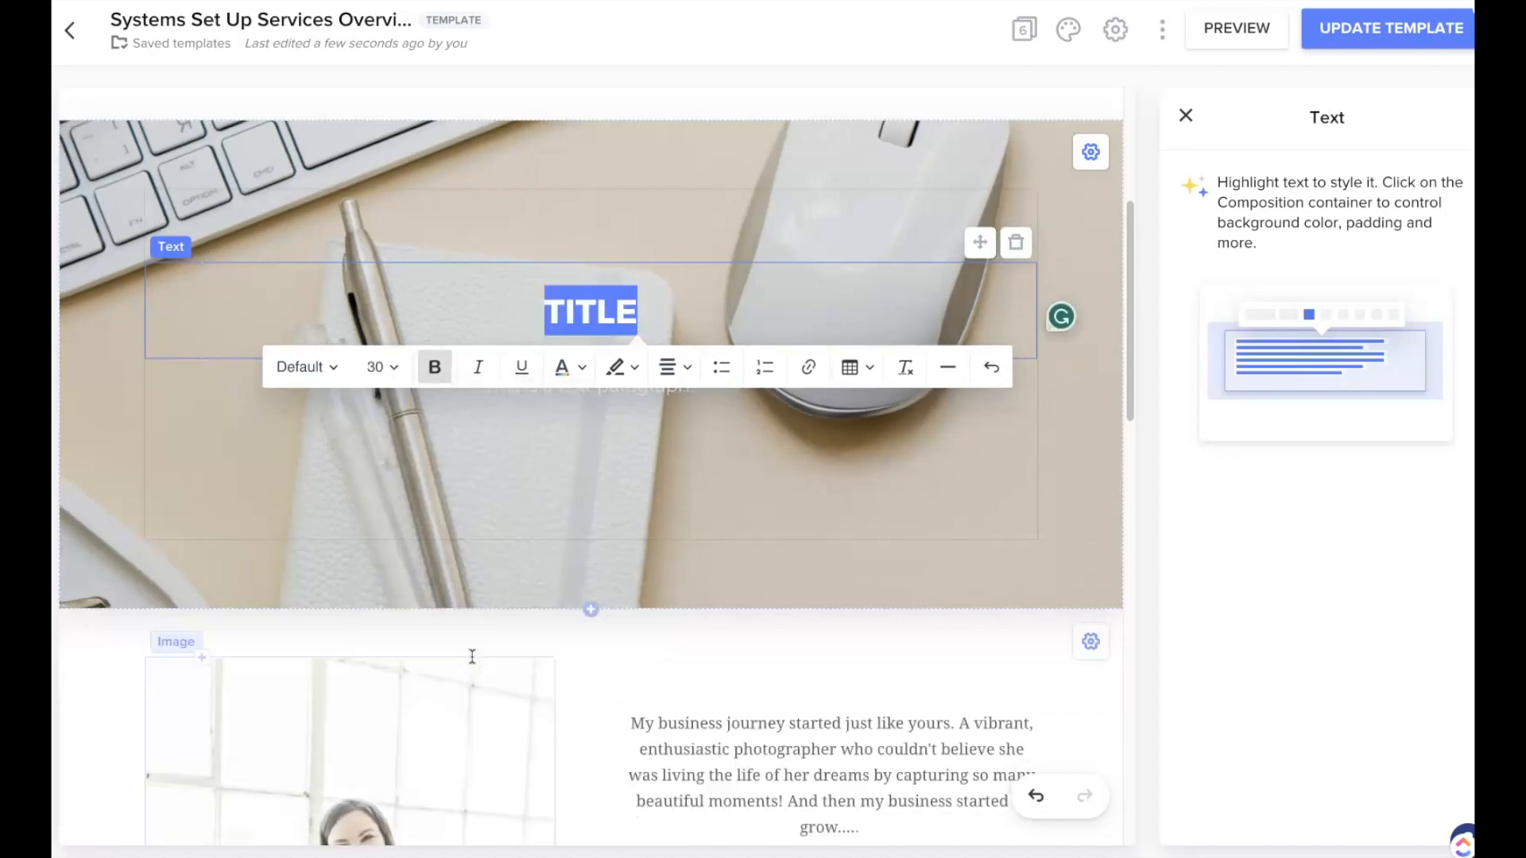
Set the custom text size of the word TITLE in the Splash block to 70
{"action": "left_click", "coordinate": [383, 378]}
{"action": "left_click", "coordinate": [449, 646]}
{"action": "left_click_drag", "start_coordinate": [463, 649], "coordinate": [437, 645]}
{"action": "type", "text": "70"}
{"action": "key", "text": "Return"}
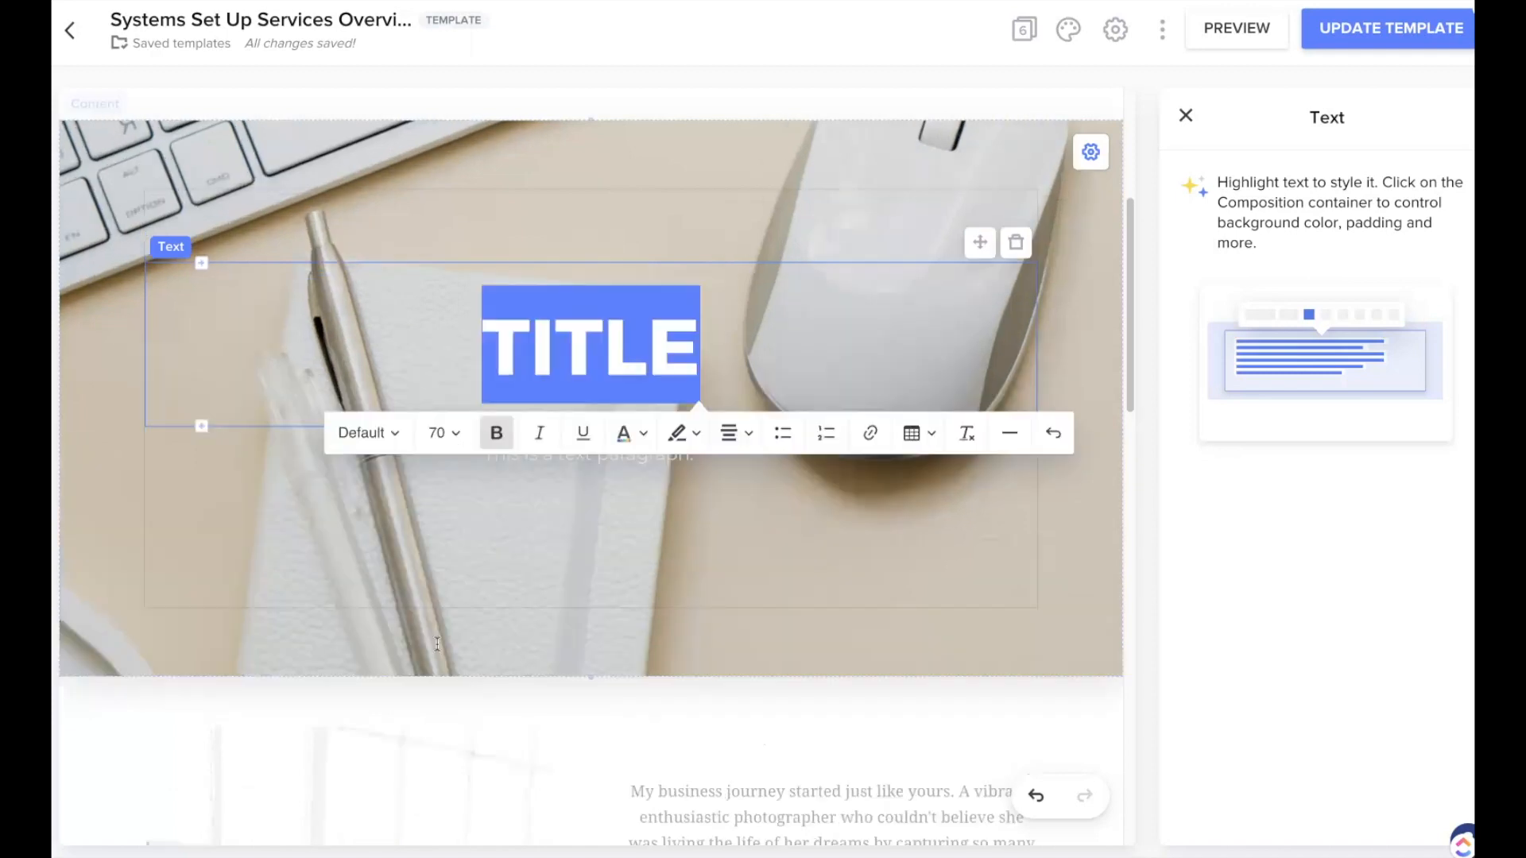
{"action": "left_click", "coordinate": [623, 607]}
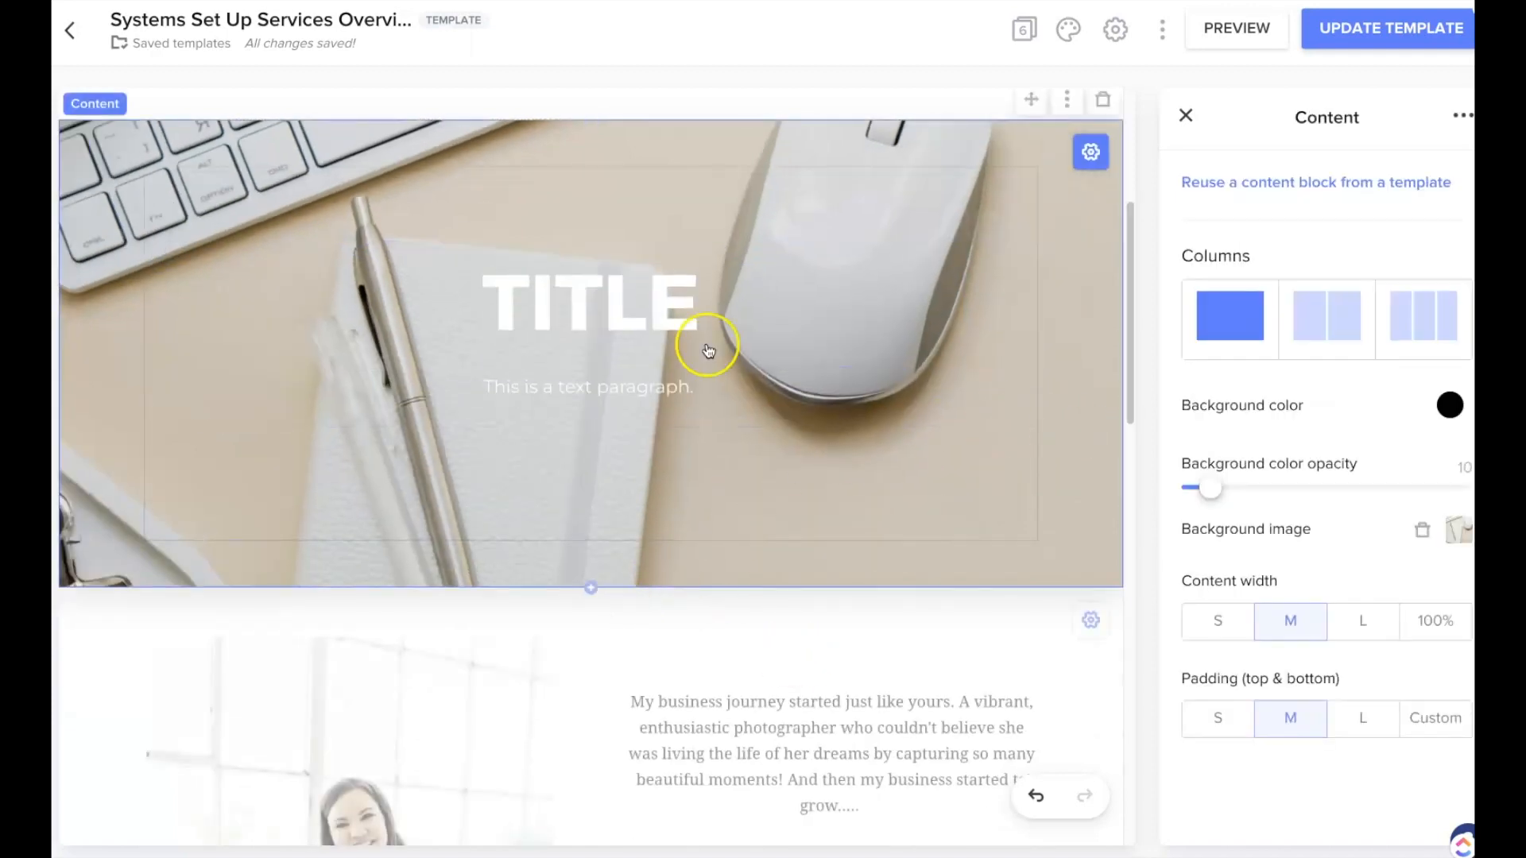
Add a divider element directly below the paragraph text in the Splash block
{"action": "left_click", "coordinate": [1065, 370]}
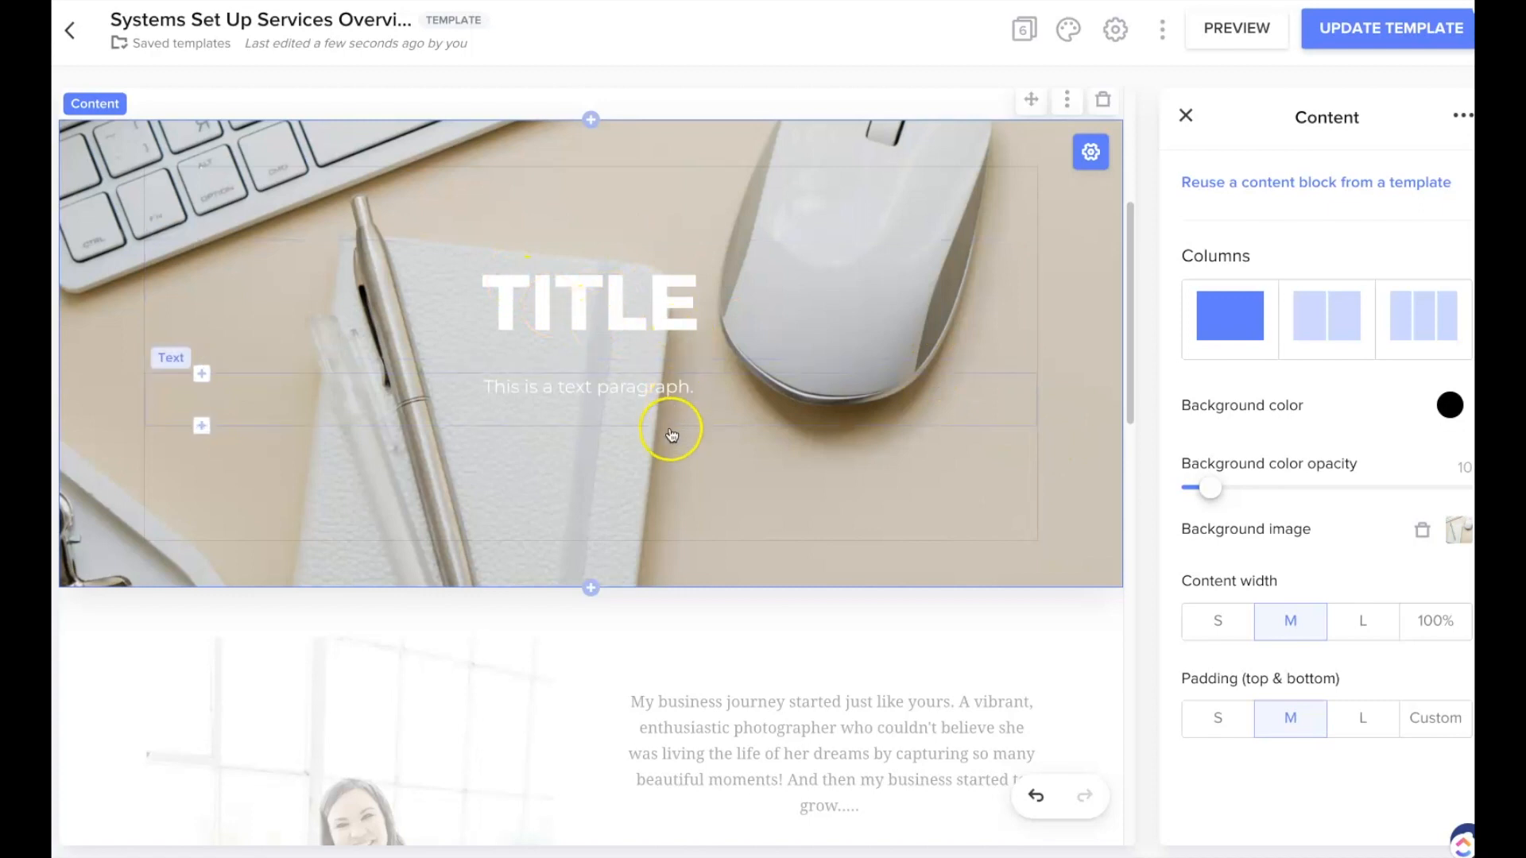
{"action": "scroll", "coordinate": [672, 500], "scroll_direction": "down", "scroll_amount": 2}
{"action": "scroll", "coordinate": [671, 501], "scroll_direction": "up", "scroll_amount": 3}
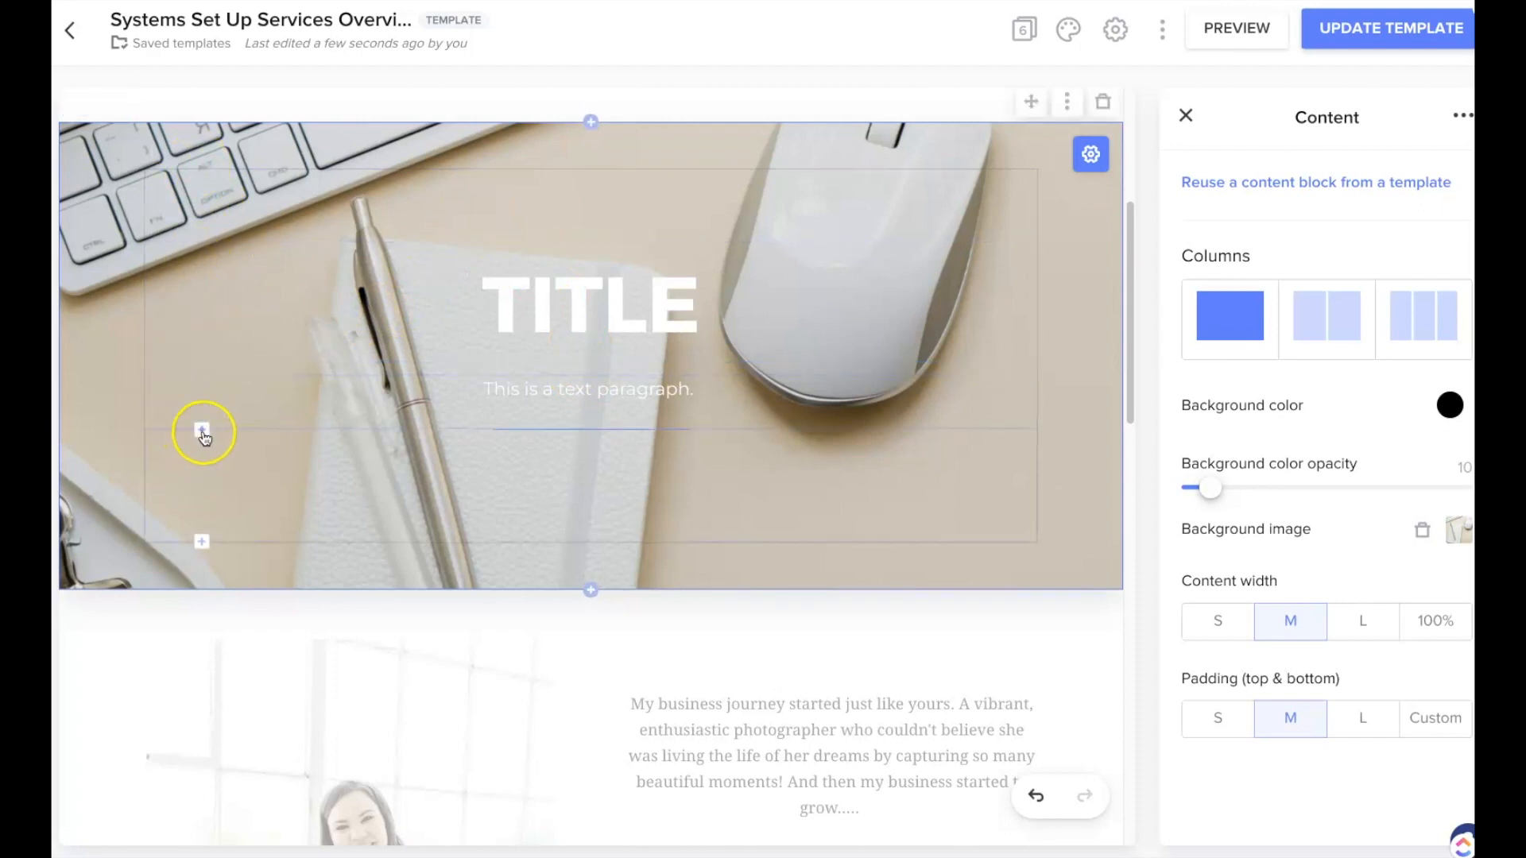
{"action": "left_click", "coordinate": [203, 433]}
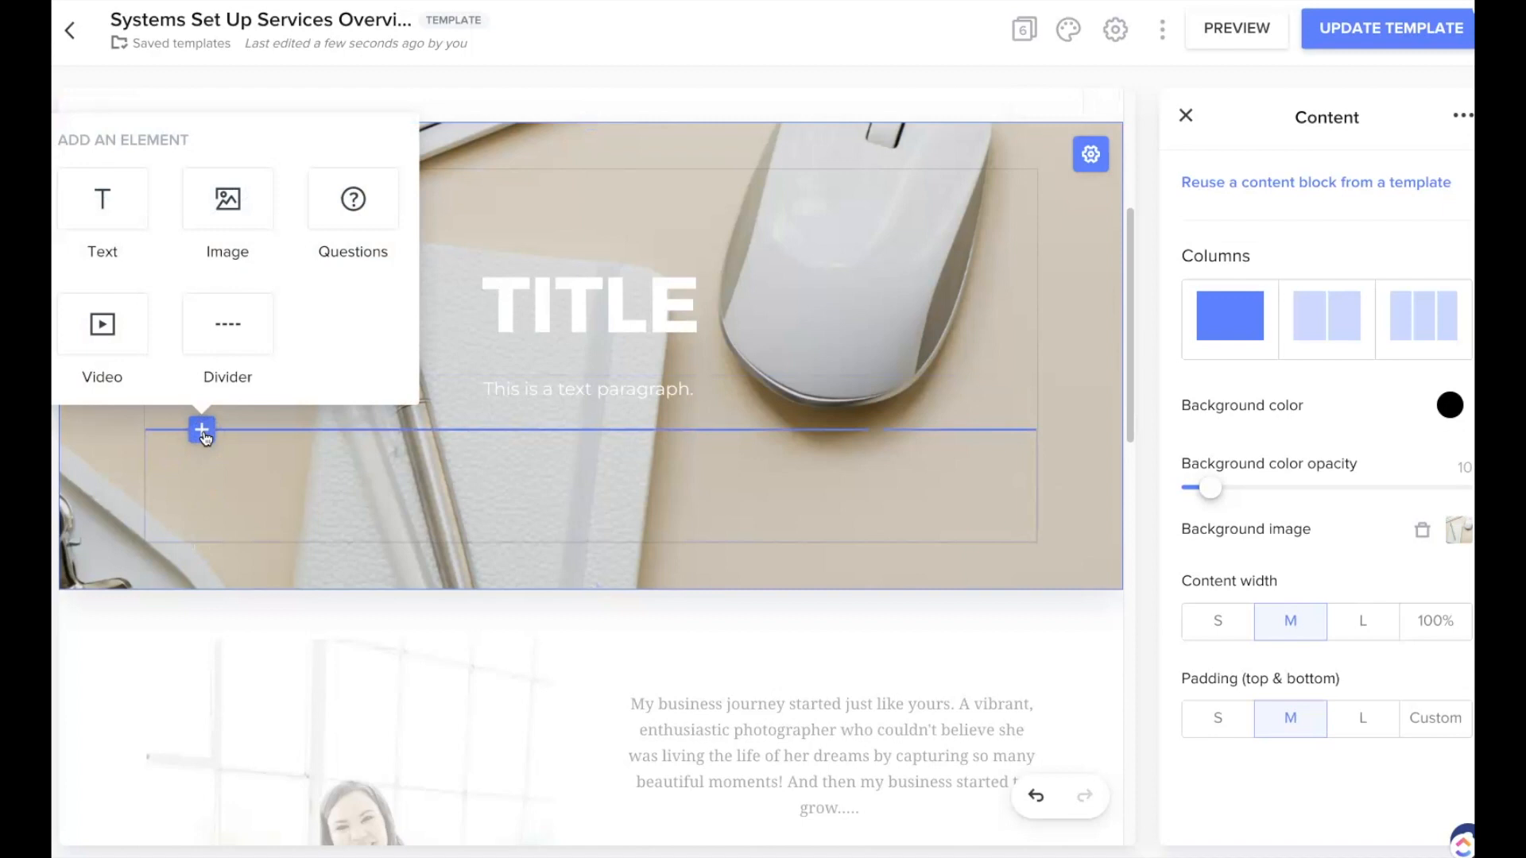
{"action": "left_click", "coordinate": [109, 209]}
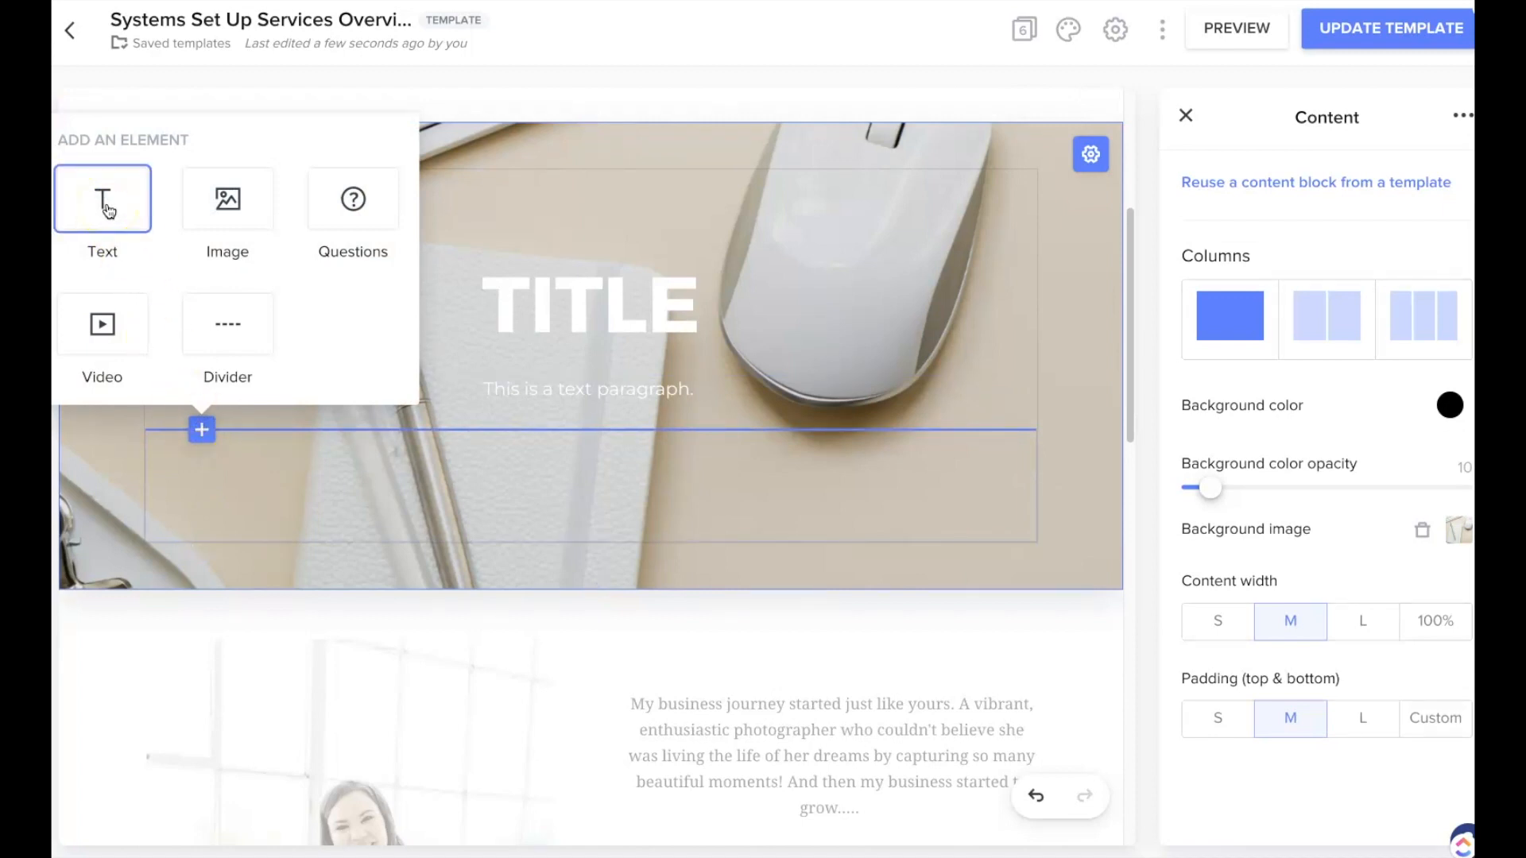
{"action": "left_click", "coordinate": [211, 222]}
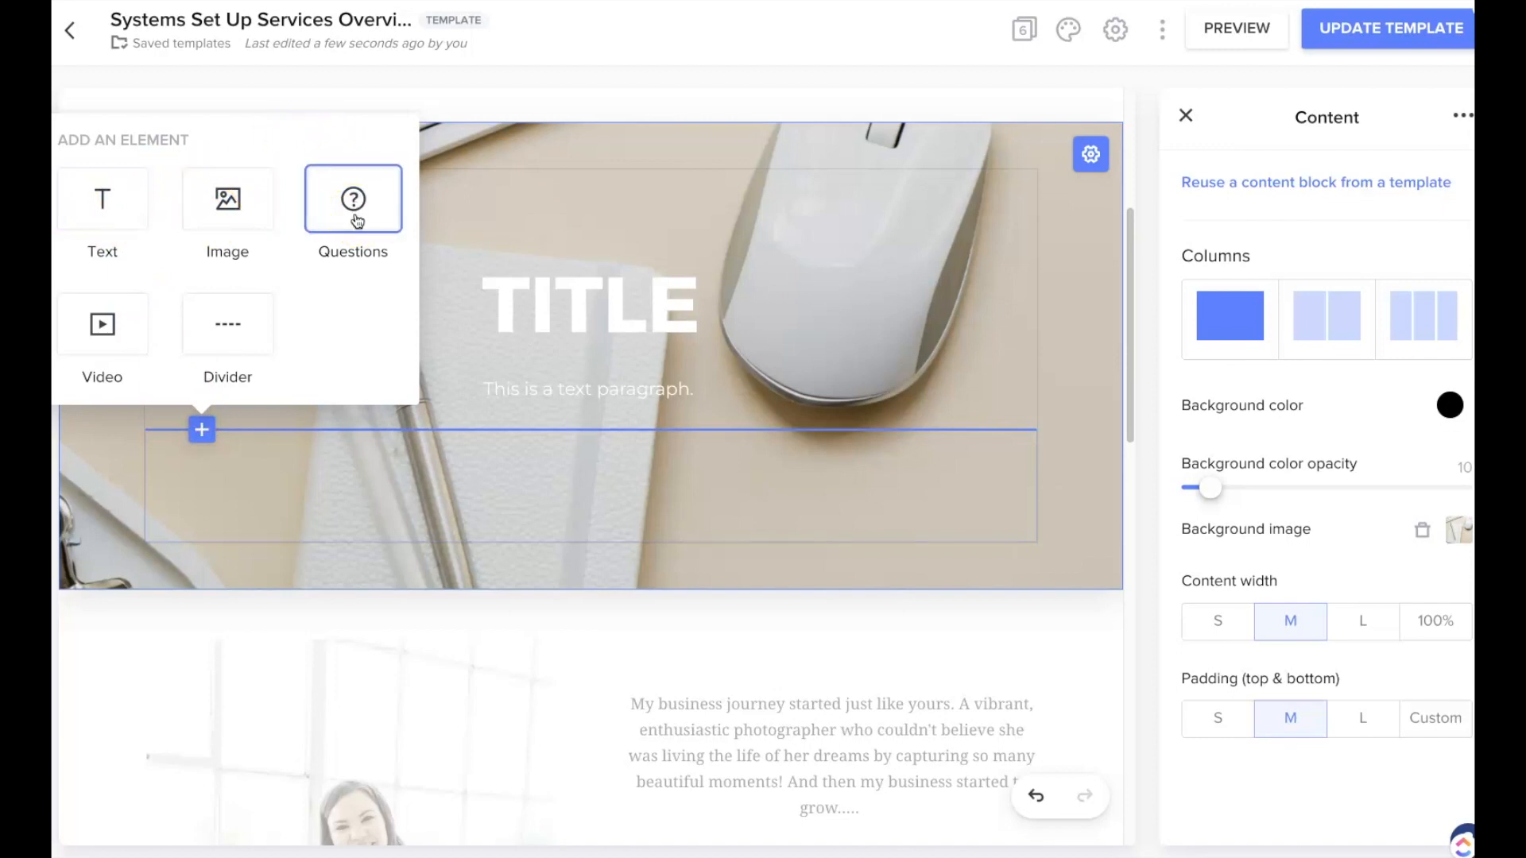
{"action": "left_click", "coordinate": [102, 344]}
{"action": "left_click", "coordinate": [228, 368]}
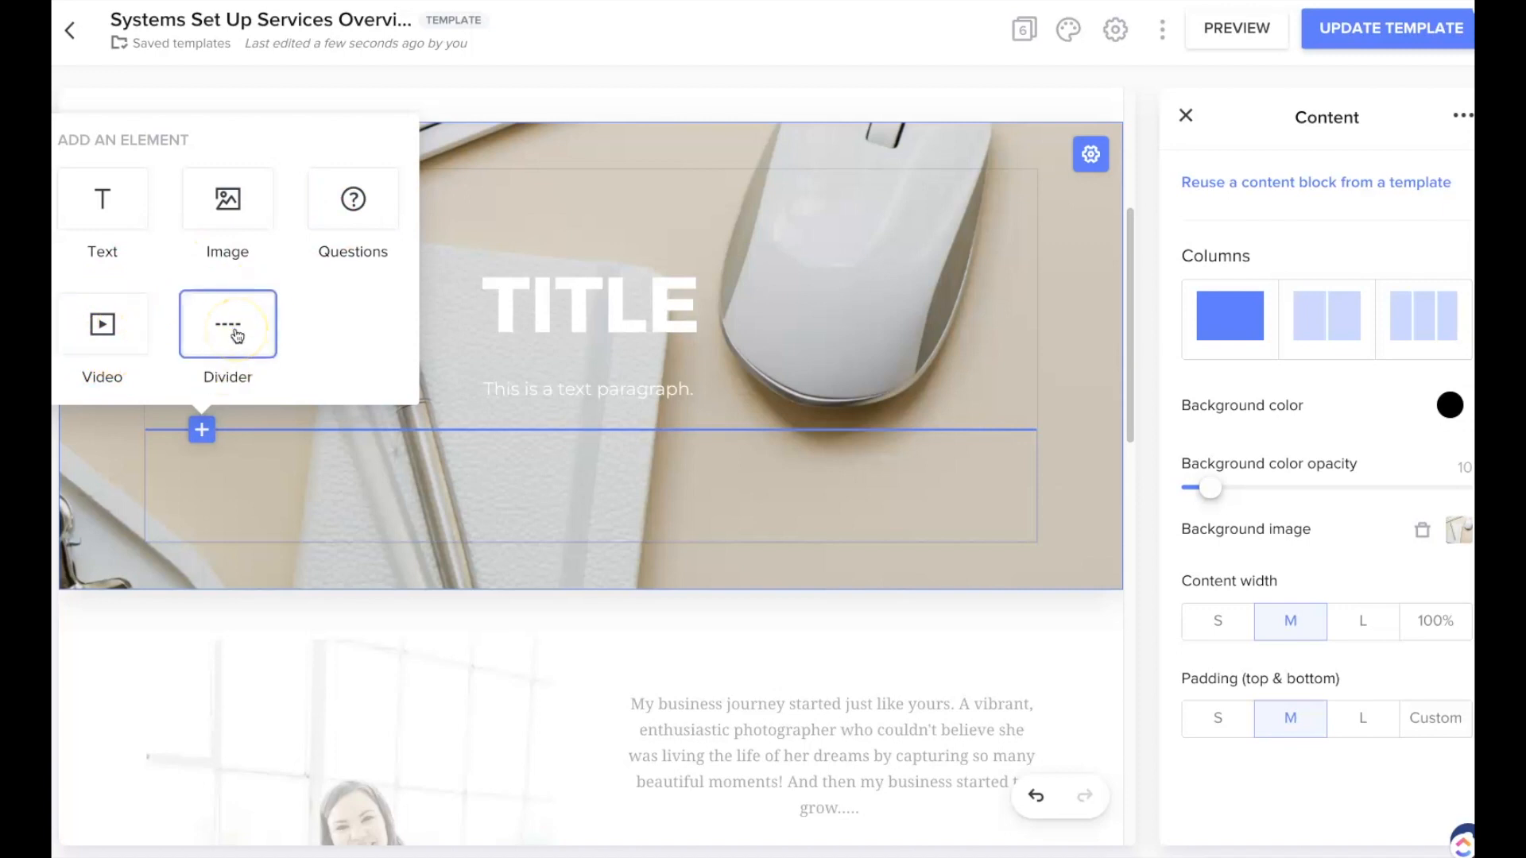
{"action": "left_click", "coordinate": [235, 332]}
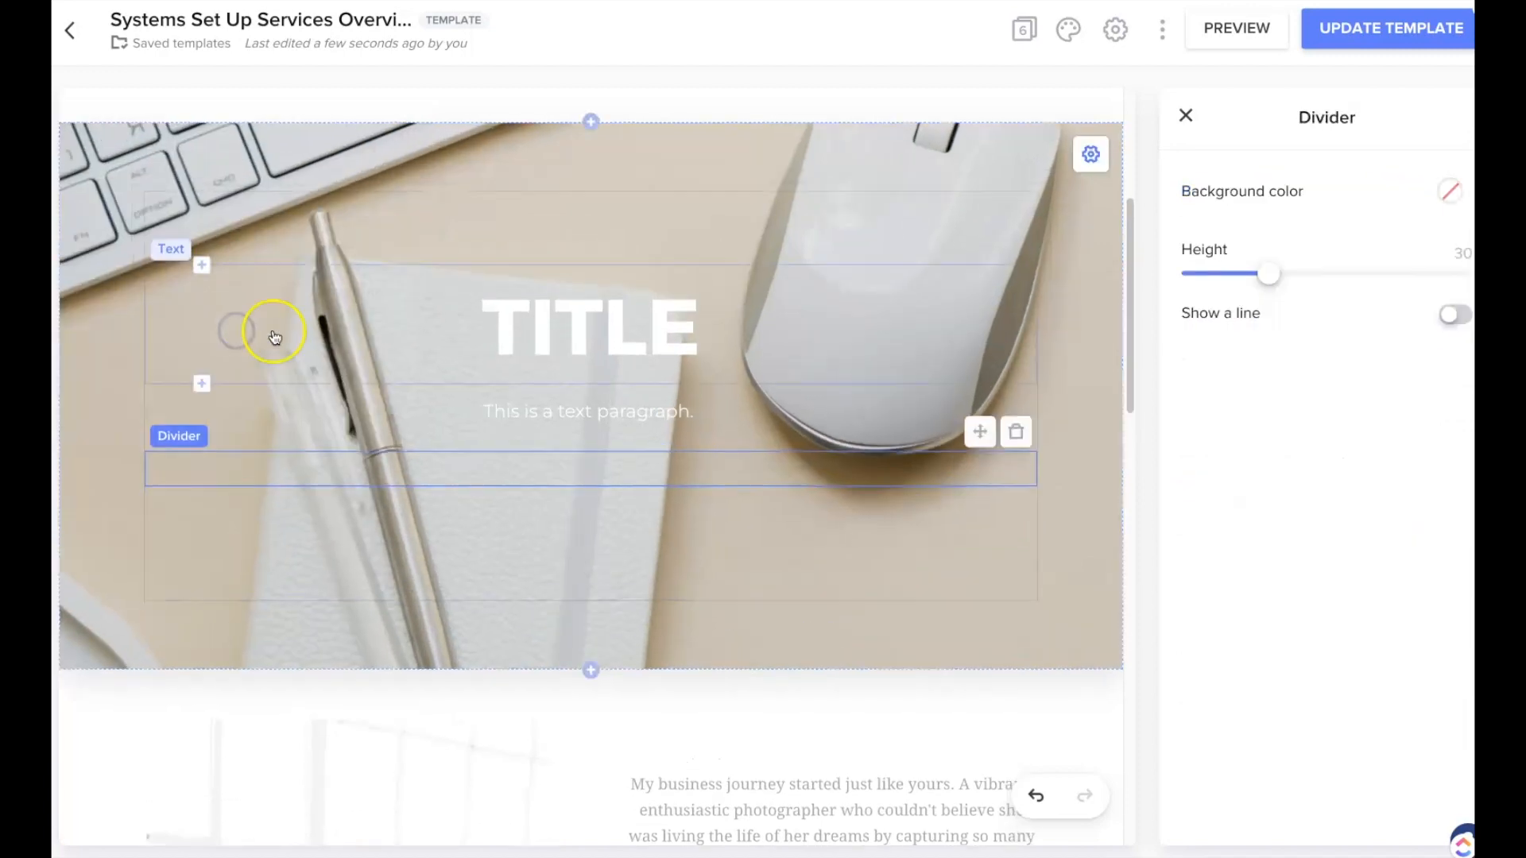
Show a line in the new divider, with a divider height of 19 and the gray-teal line color
{"action": "left_click", "coordinate": [1452, 318]}
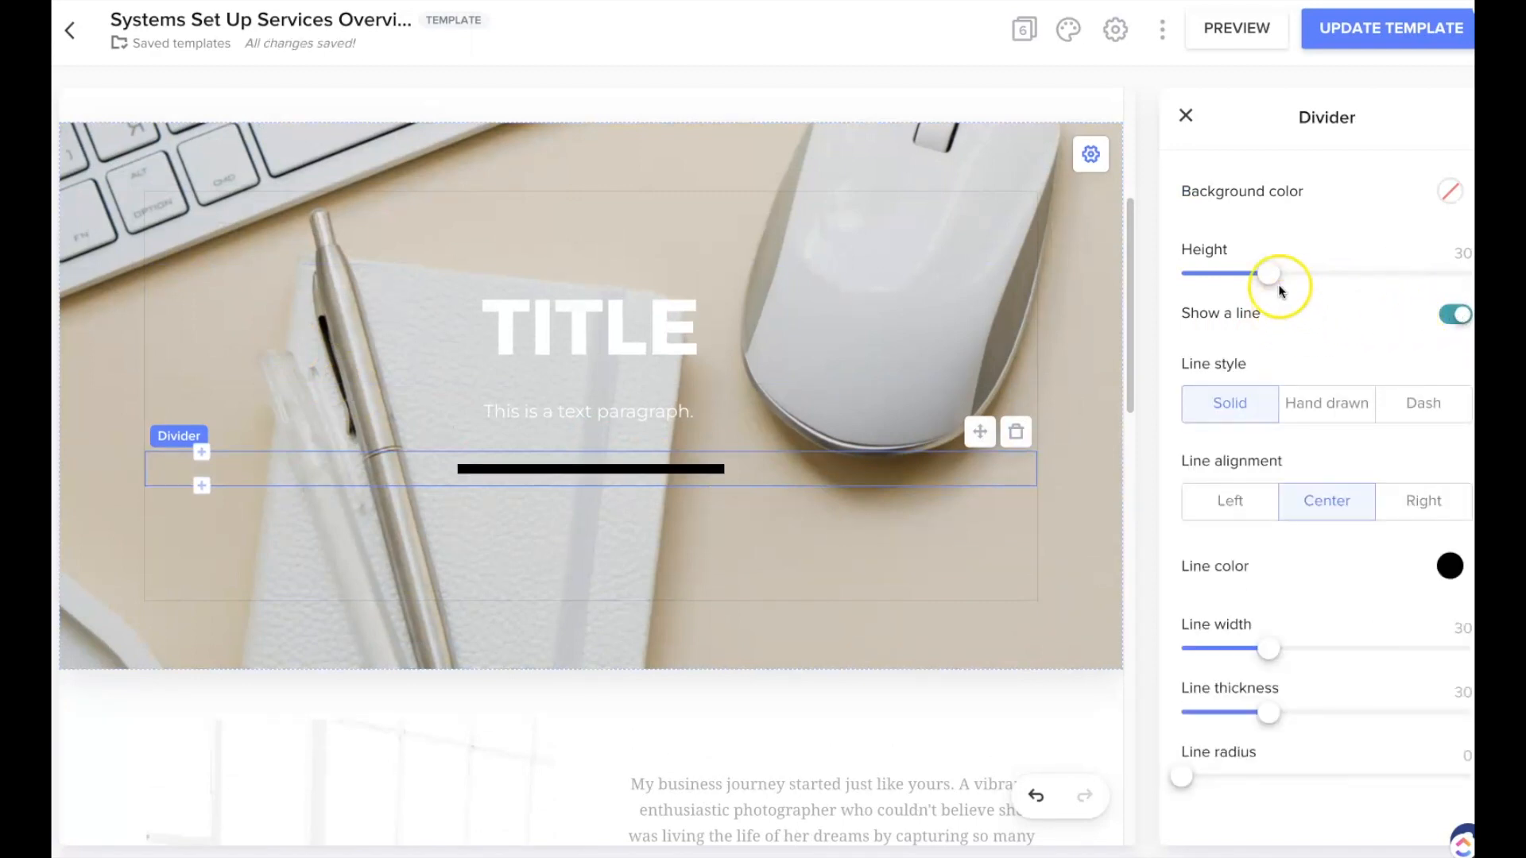
{"action": "left_click_drag", "start_coordinate": [1269, 274], "coordinate": [1237, 278]}
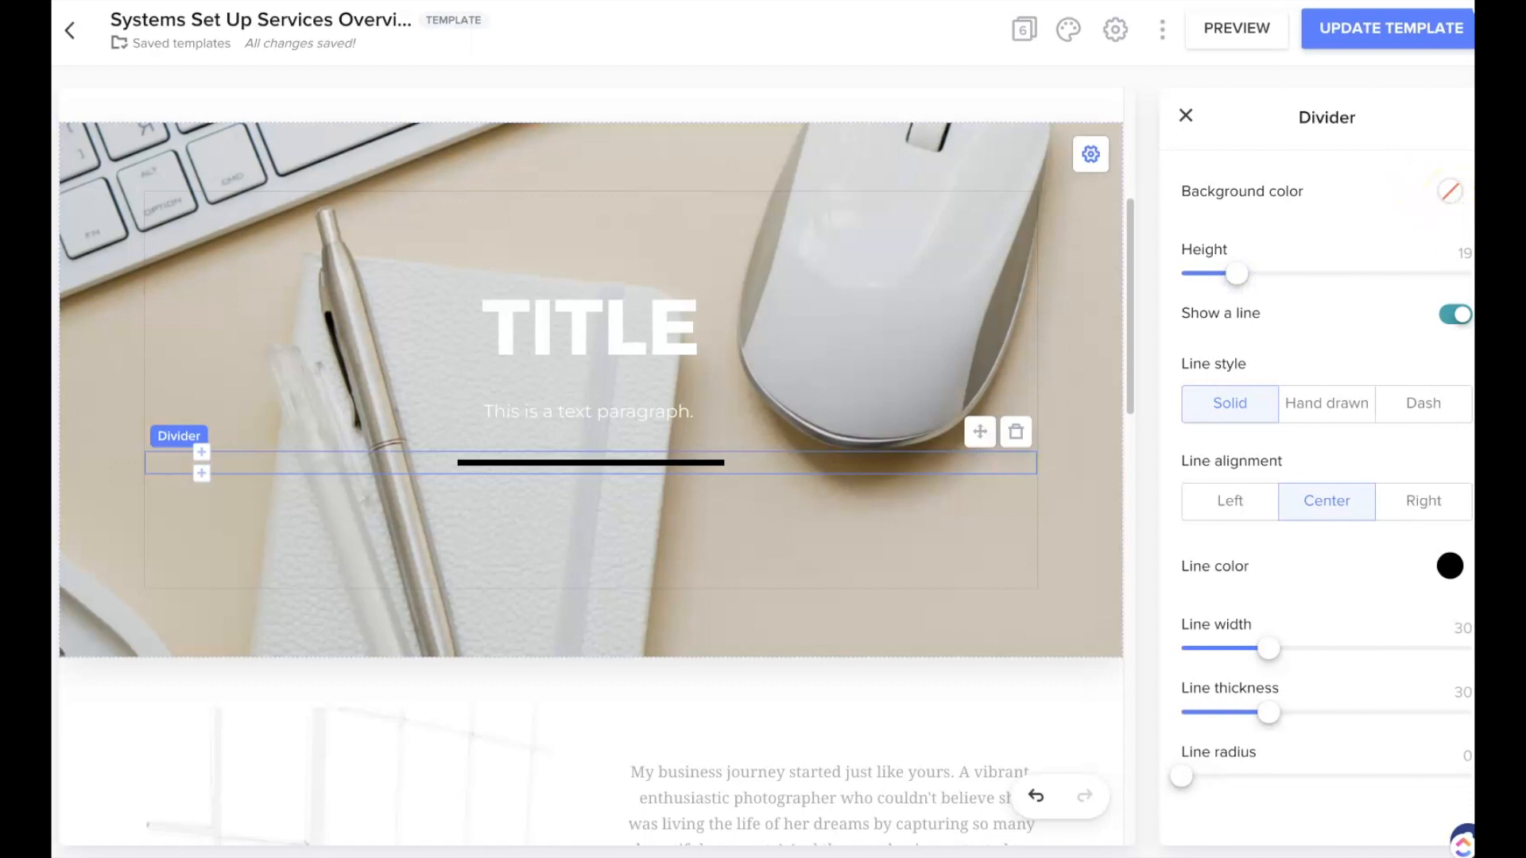
{"action": "left_click", "coordinate": [1449, 565]}
{"action": "left_click", "coordinate": [1402, 476]}
{"action": "left_click", "coordinate": [1332, 592]}
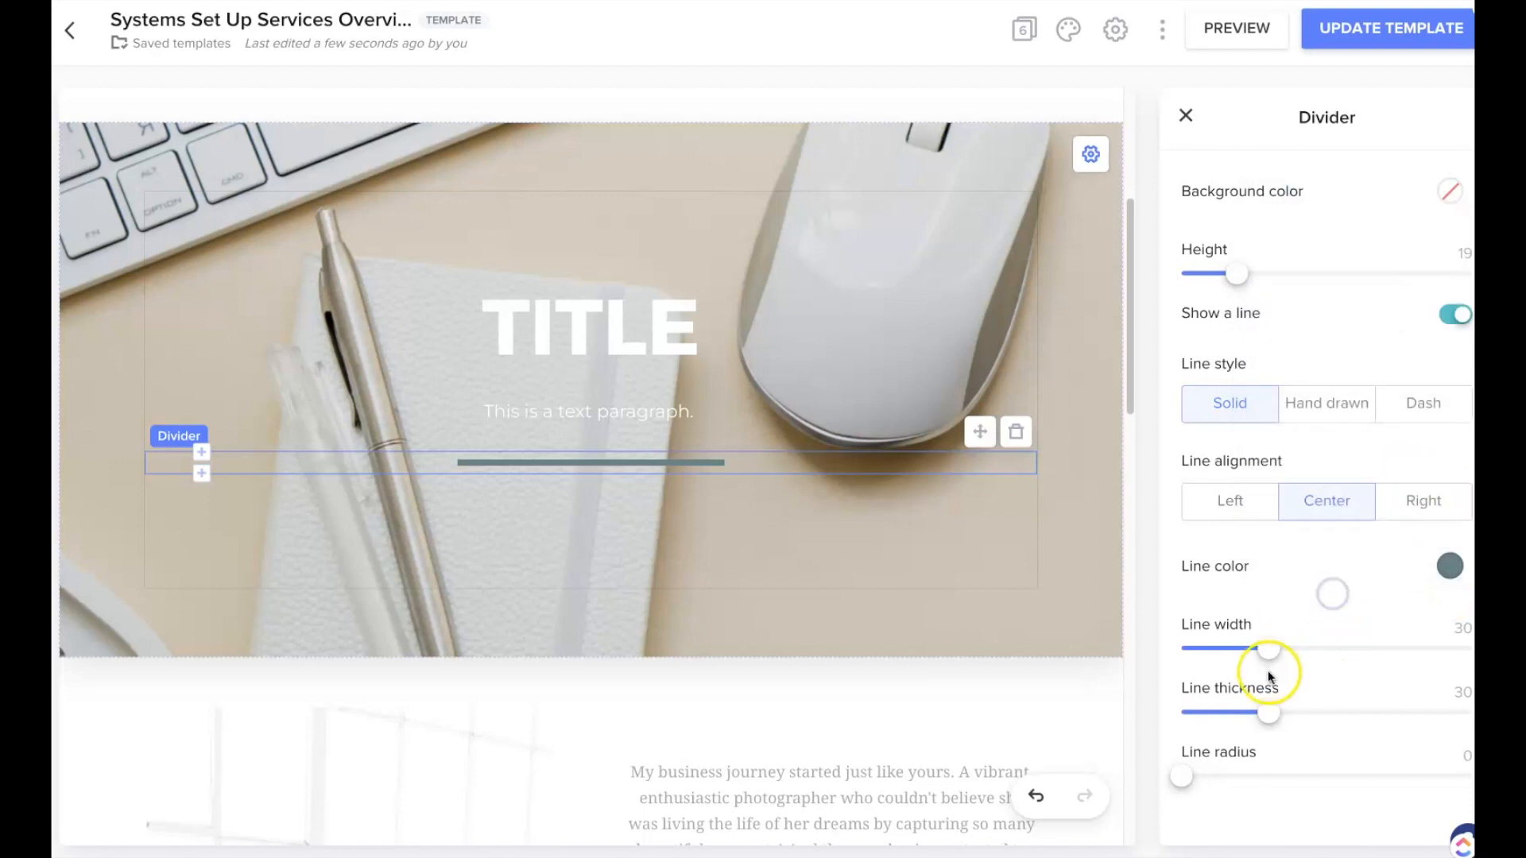
Set the divider line's width to 70 and its thickness to 13
{"action": "left_click_drag", "start_coordinate": [1269, 648], "coordinate": [1385, 648]}
{"action": "left_click_drag", "start_coordinate": [1270, 712], "coordinate": [1221, 713]}
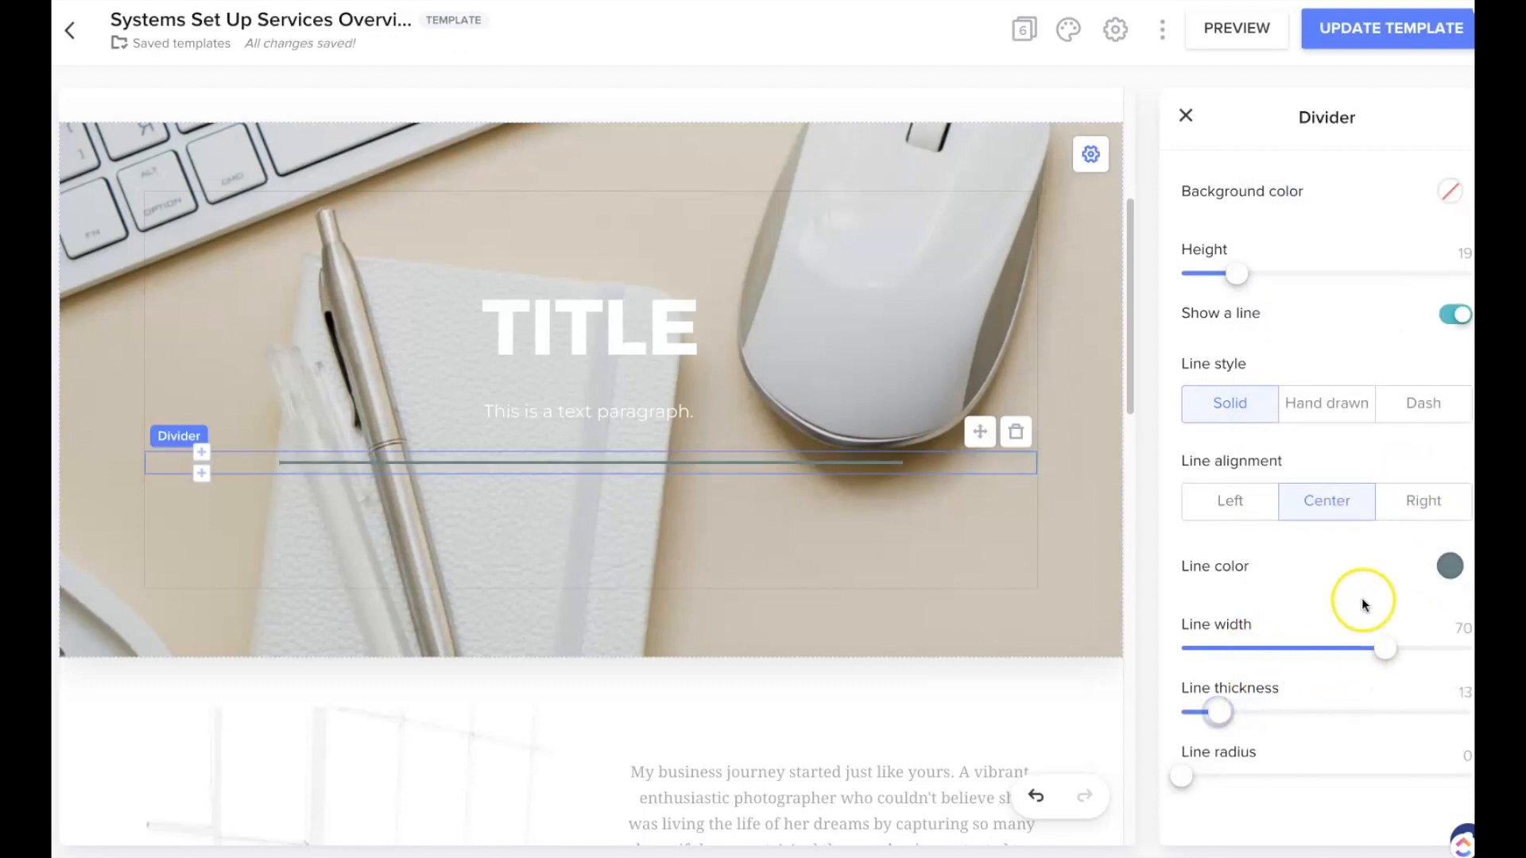
{"action": "left_click", "coordinate": [1104, 553]}
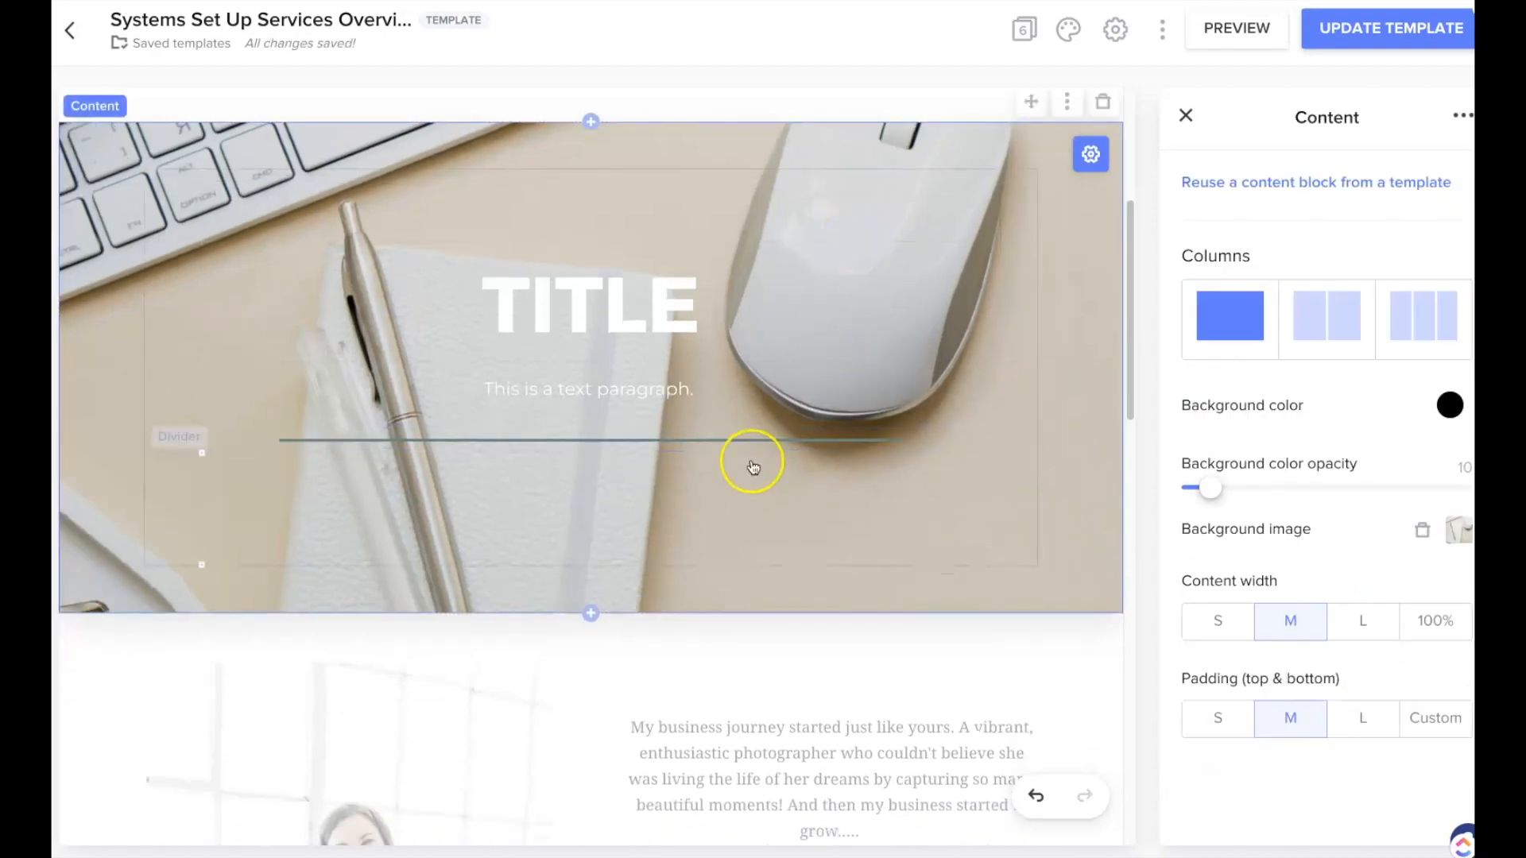
Close the Splash block's content settings and open the options for adding a page to the template
{"action": "scroll", "coordinate": [914, 457], "scroll_direction": "up", "scroll_amount": 2}
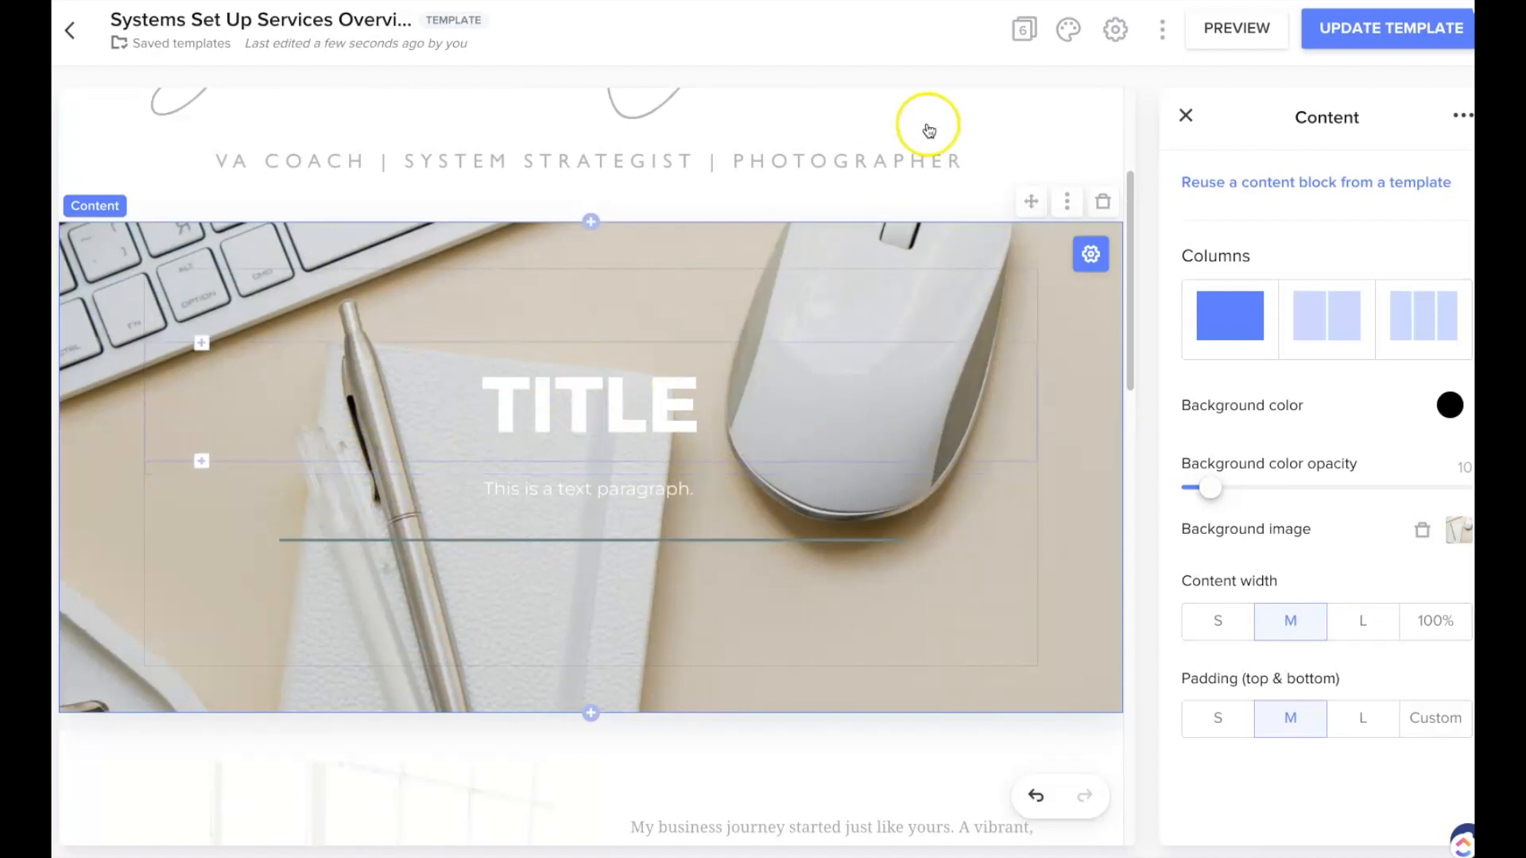
{"action": "scroll", "coordinate": [882, 375], "scroll_direction": "up", "scroll_amount": 3}
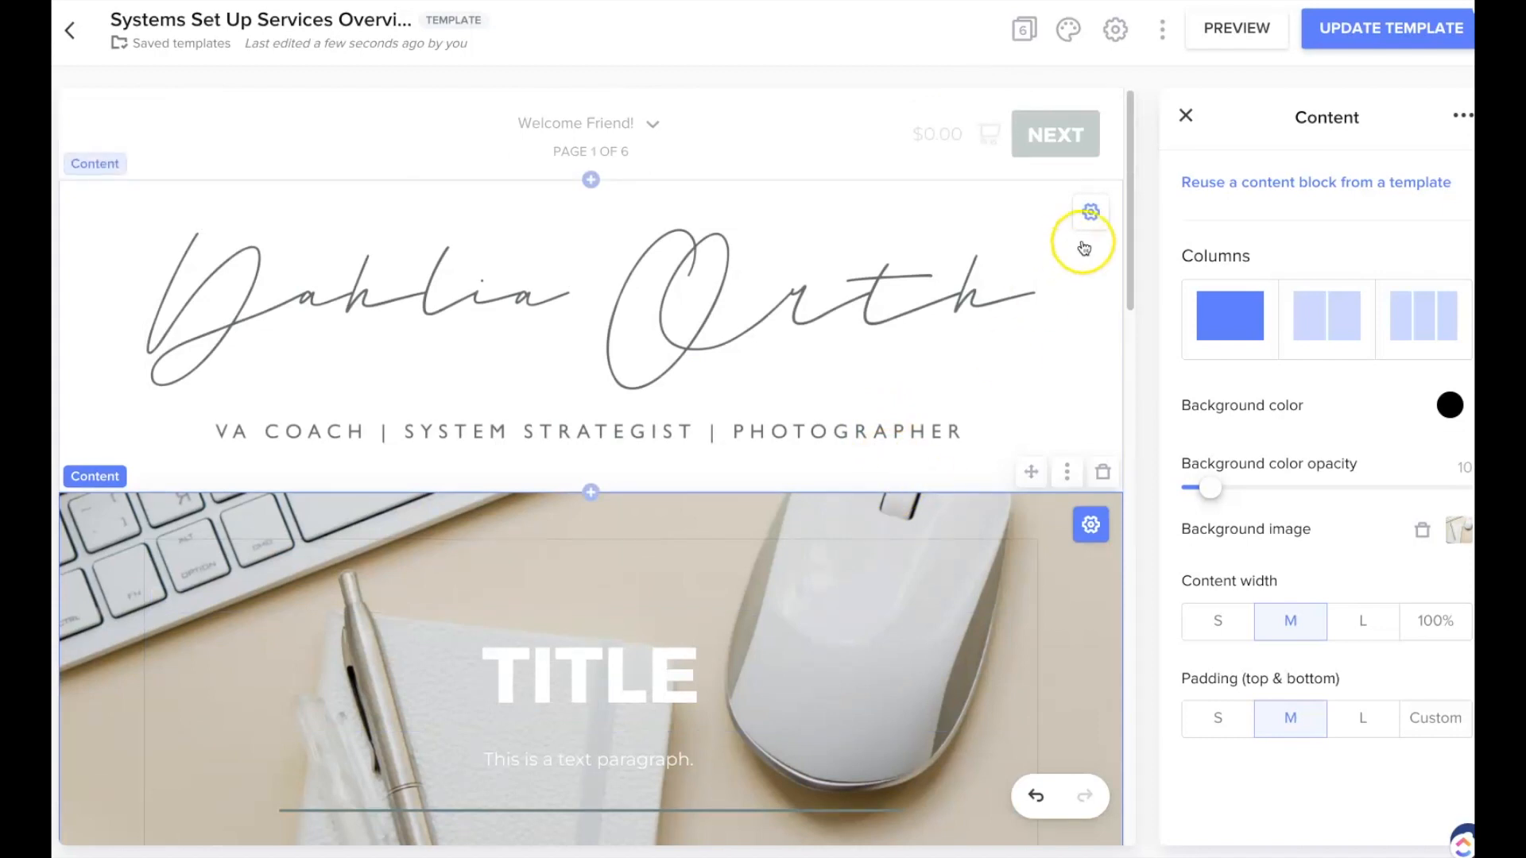
{"action": "left_click", "coordinate": [1187, 114]}
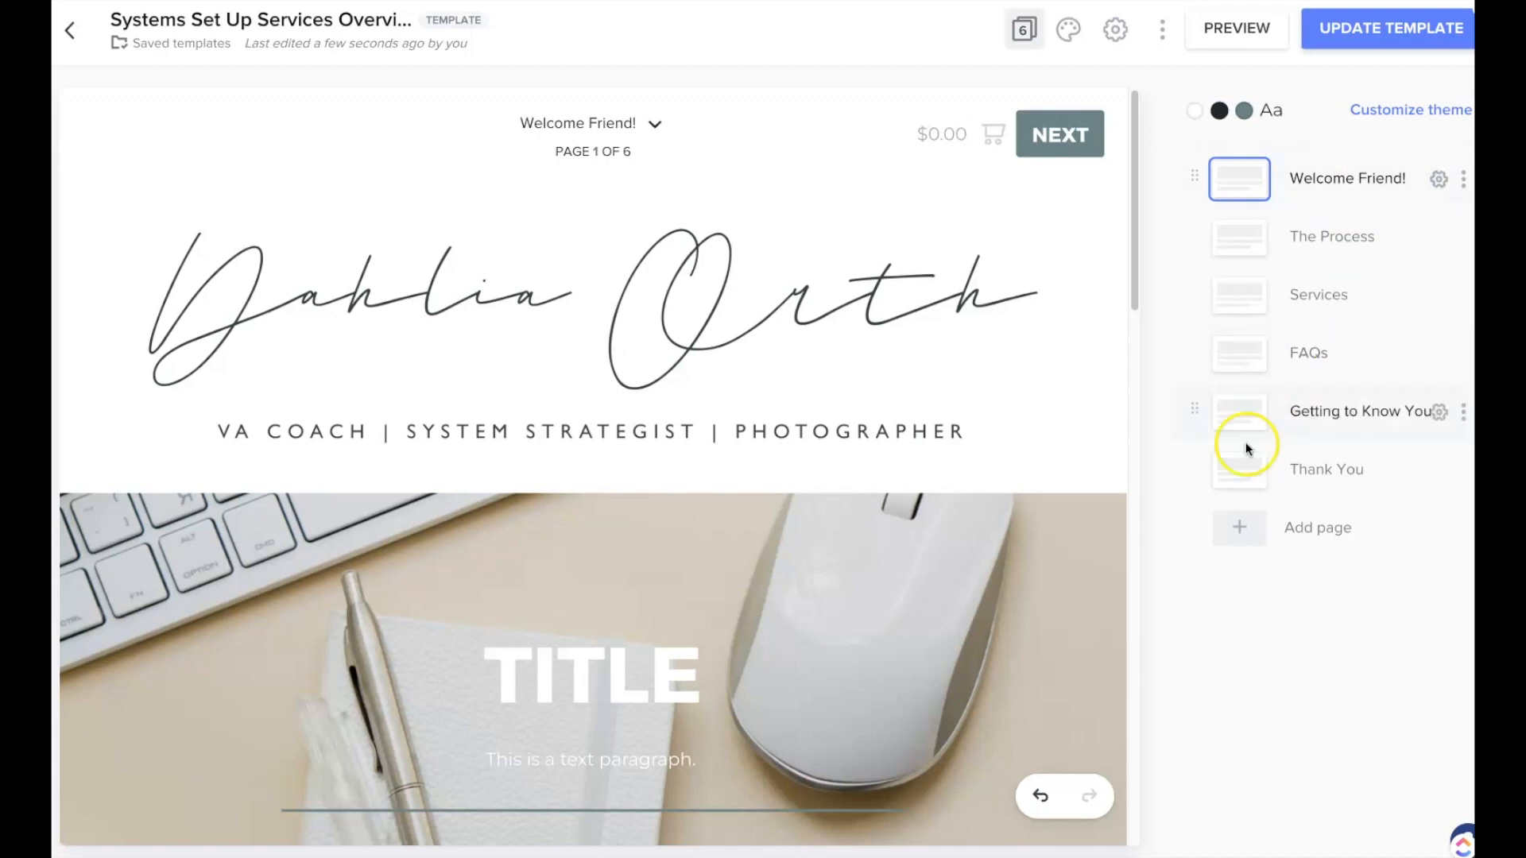
{"action": "left_click", "coordinate": [1240, 528]}
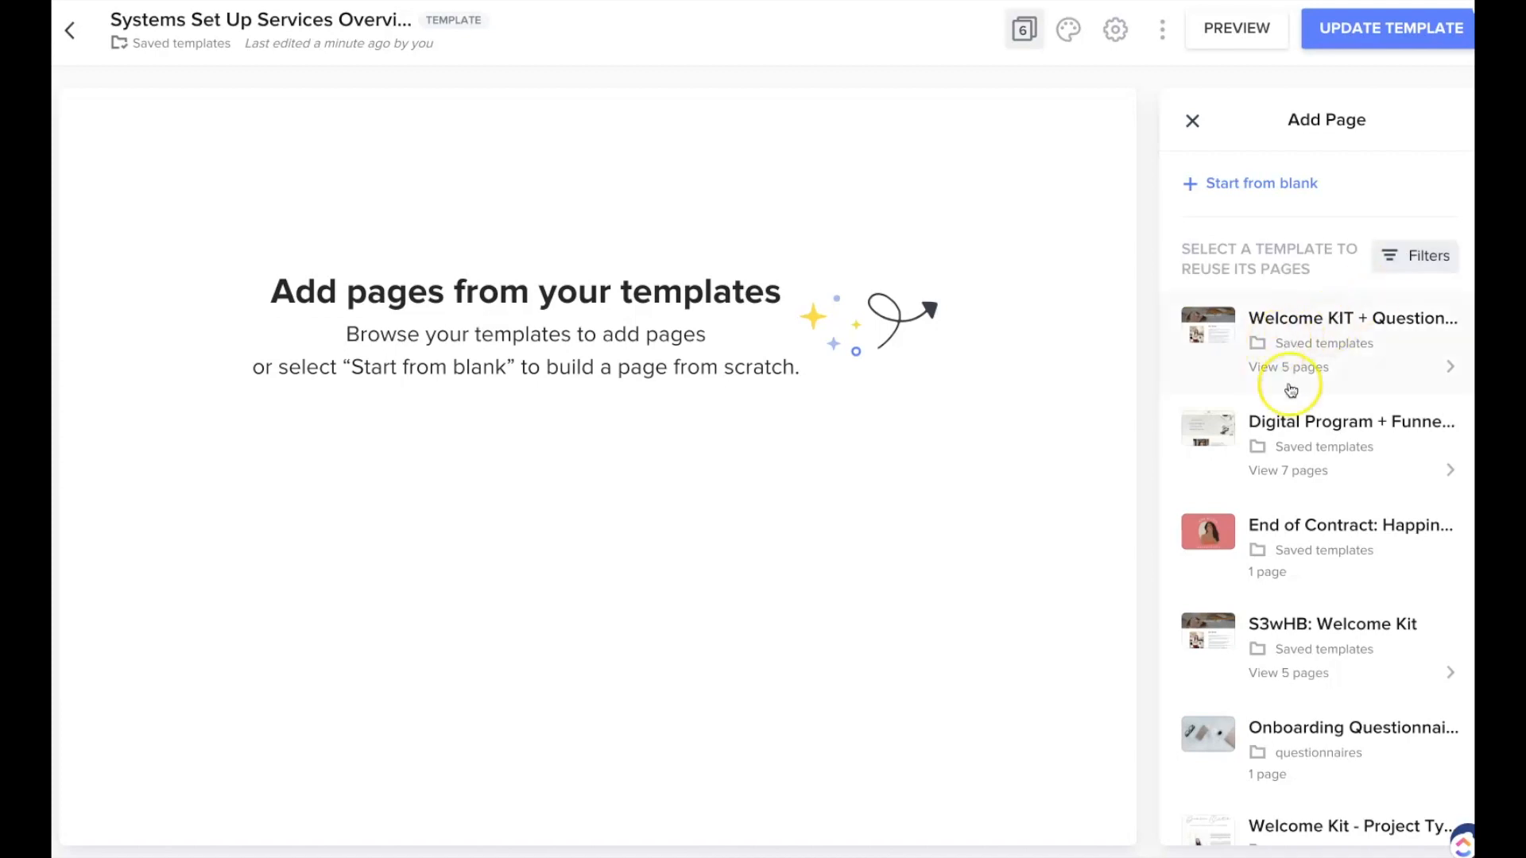
Add the Services page from the saved Welcome KIT + Questionnaire template to the current template
{"action": "left_click", "coordinate": [1451, 370]}
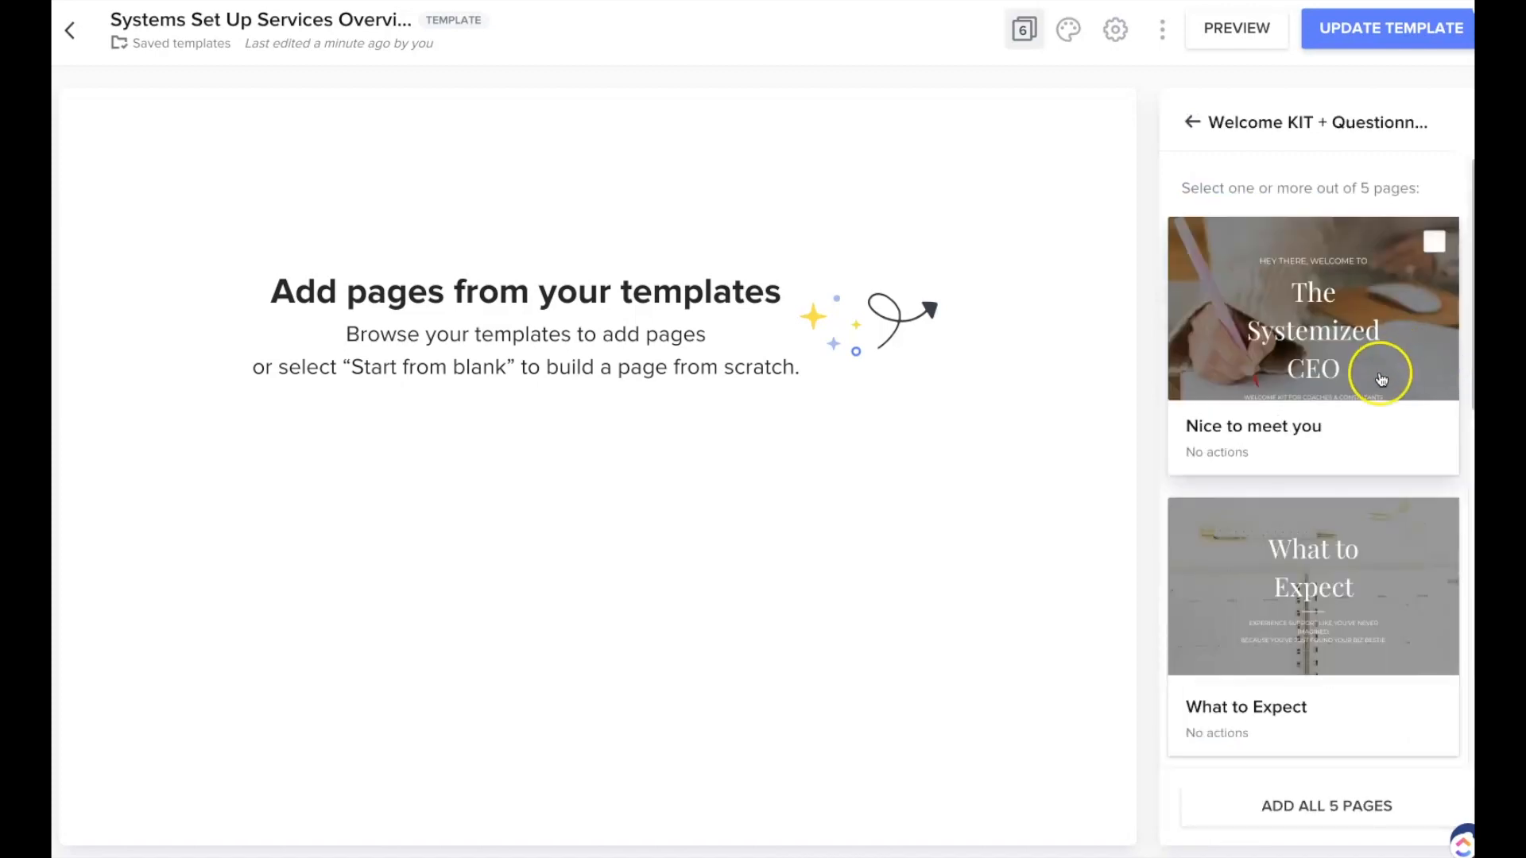
{"action": "scroll", "coordinate": [1335, 640], "scroll_direction": "down", "scroll_amount": 3}
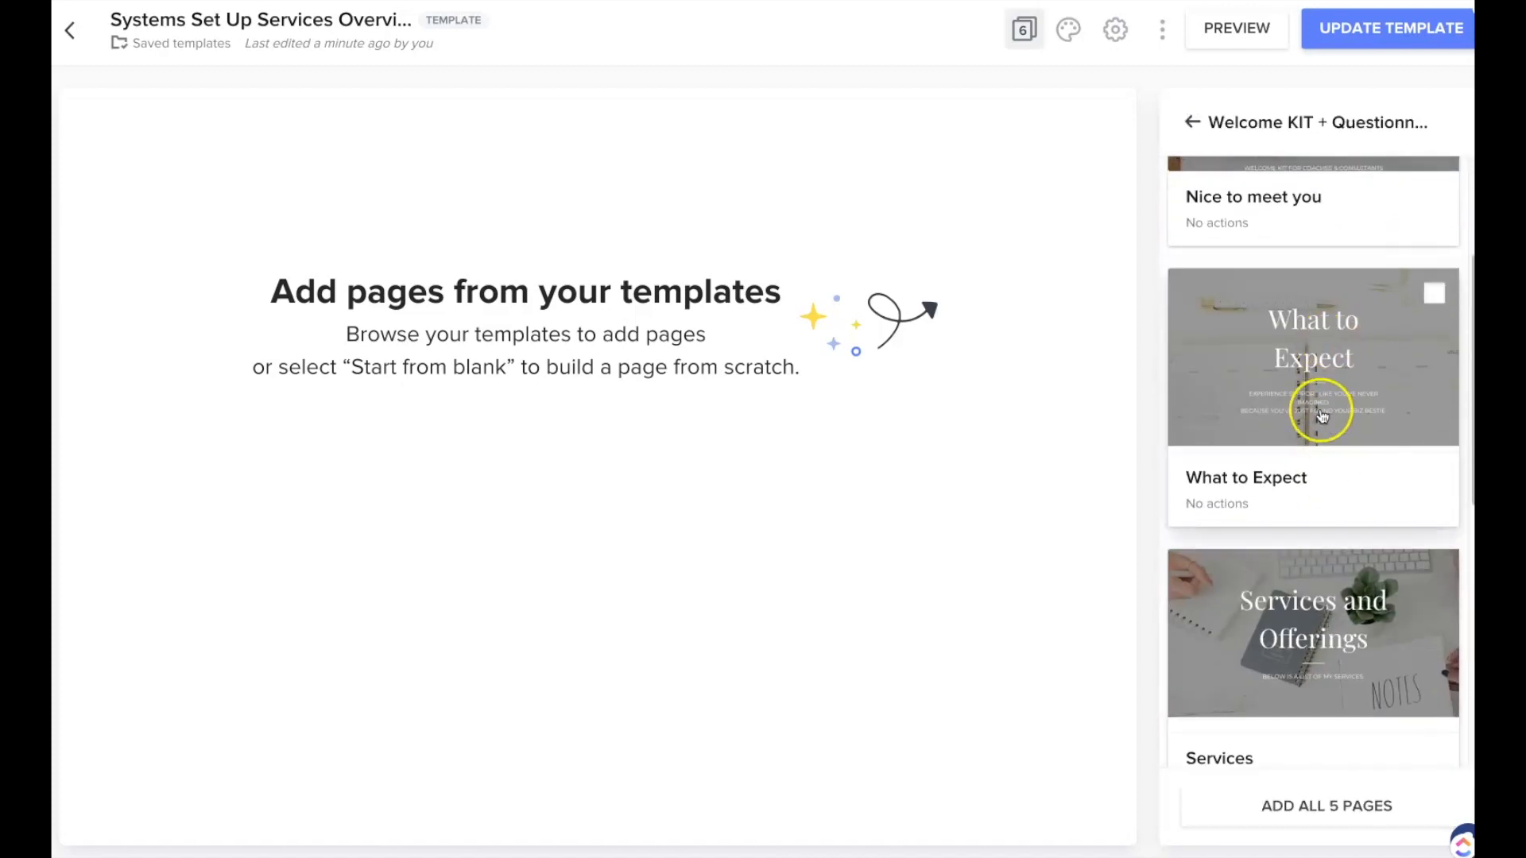
{"action": "scroll", "coordinate": [1321, 409], "scroll_direction": "down", "scroll_amount": 3}
{"action": "scroll", "coordinate": [1322, 411], "scroll_direction": "down", "scroll_amount": 1}
{"action": "scroll", "coordinate": [1340, 294], "scroll_direction": "up", "scroll_amount": 5}
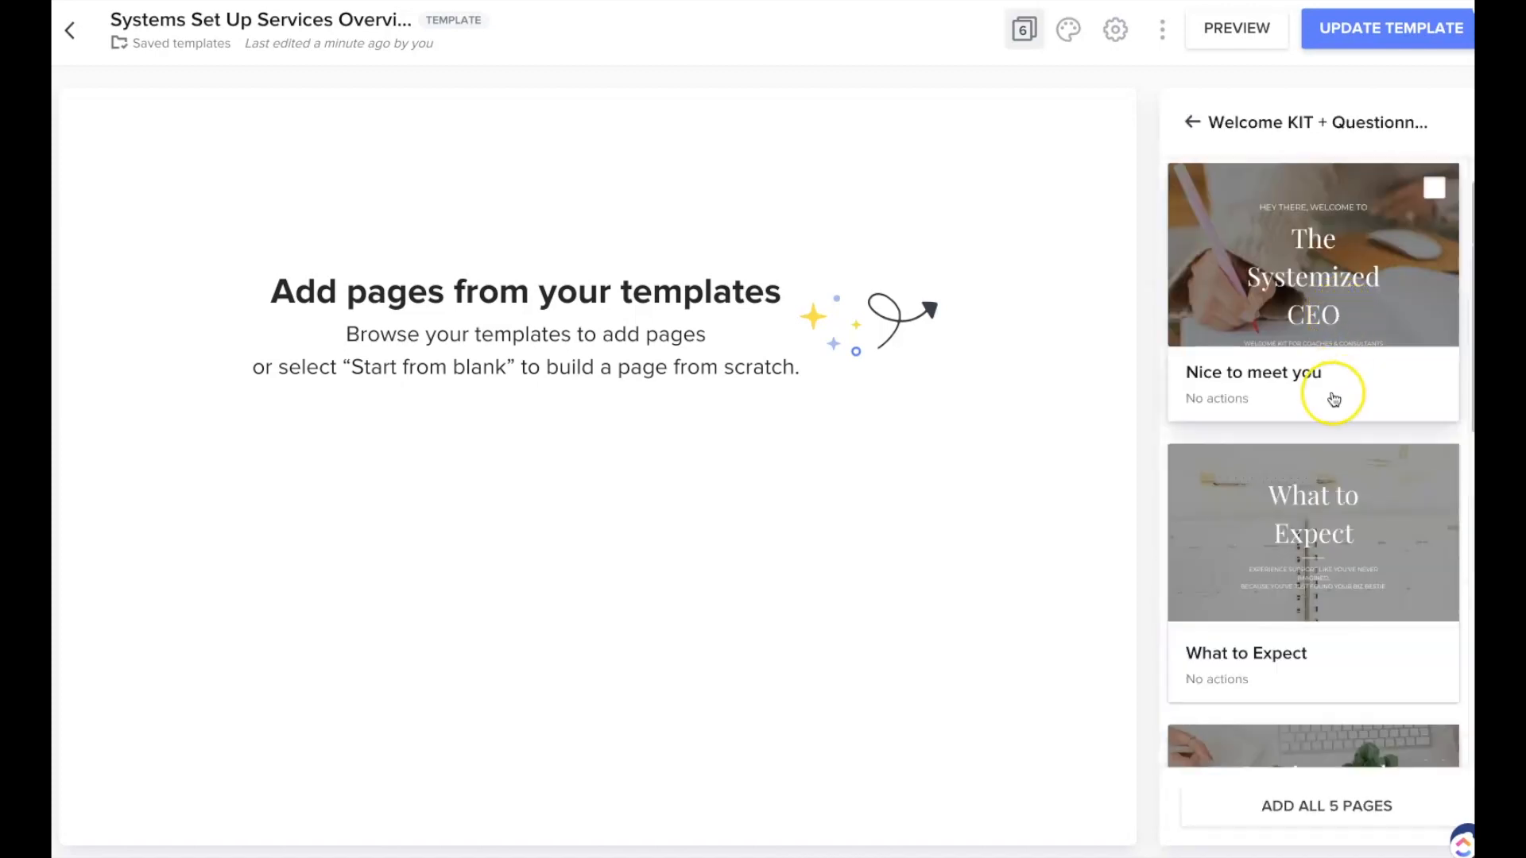
{"action": "scroll", "coordinate": [1311, 476], "scroll_direction": "down", "scroll_amount": 5}
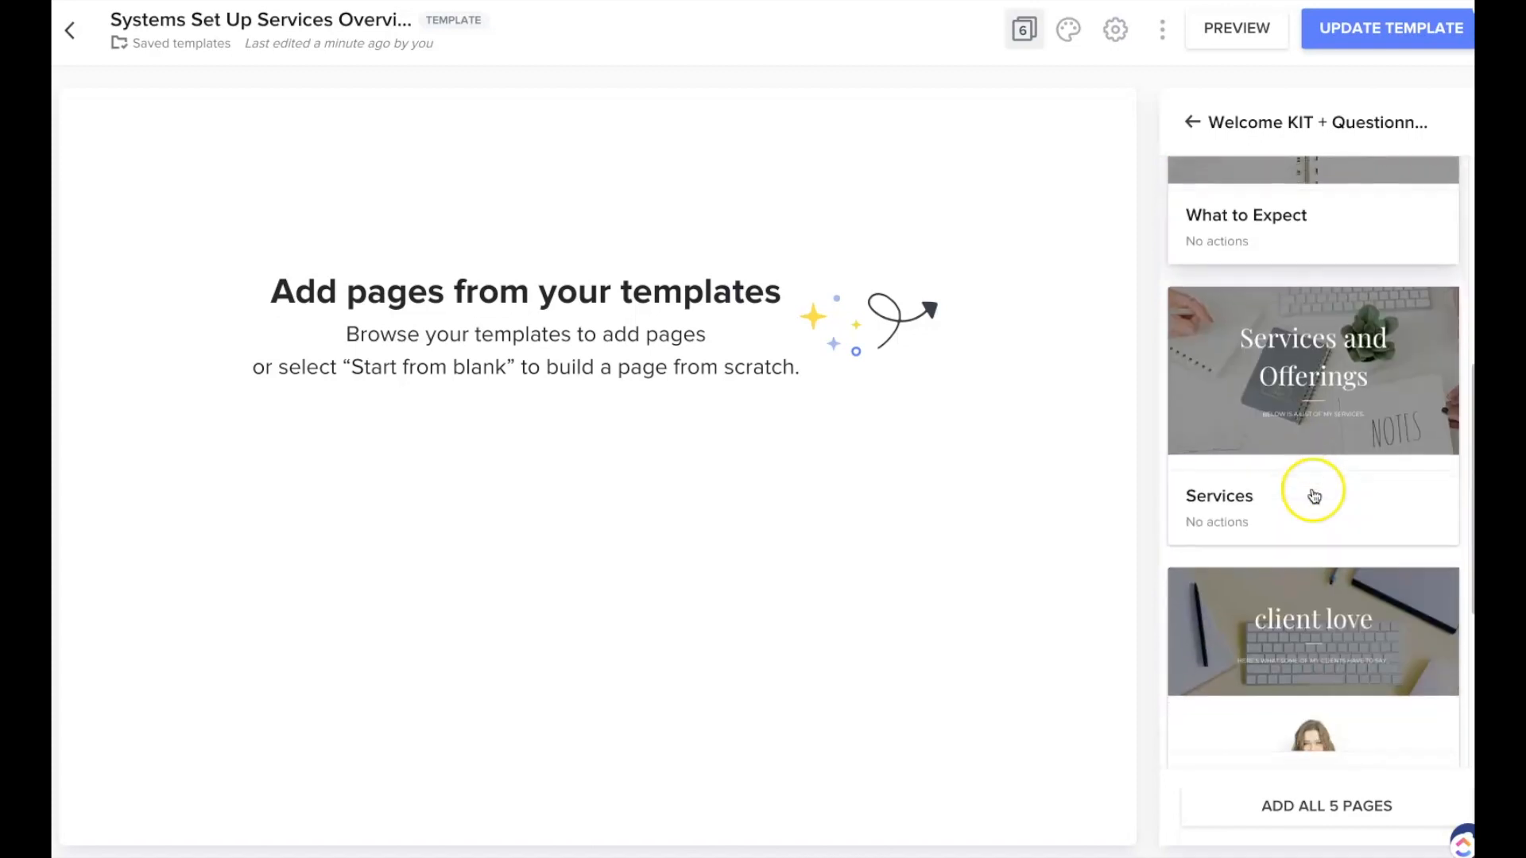
{"action": "mouse_move", "coordinate": [1338, 408]}
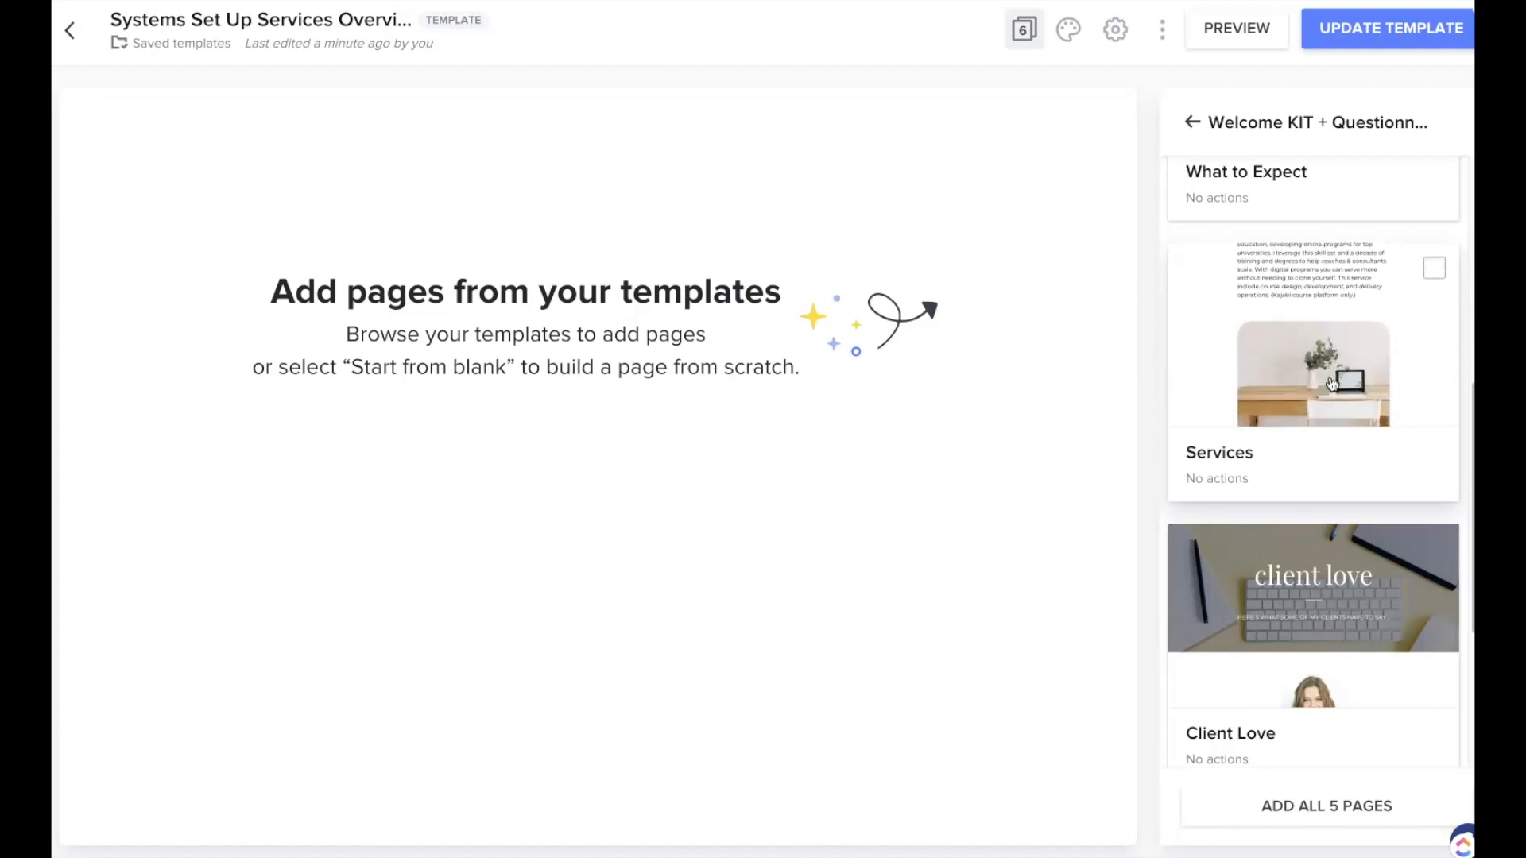
{"action": "left_click", "coordinate": [1434, 270]}
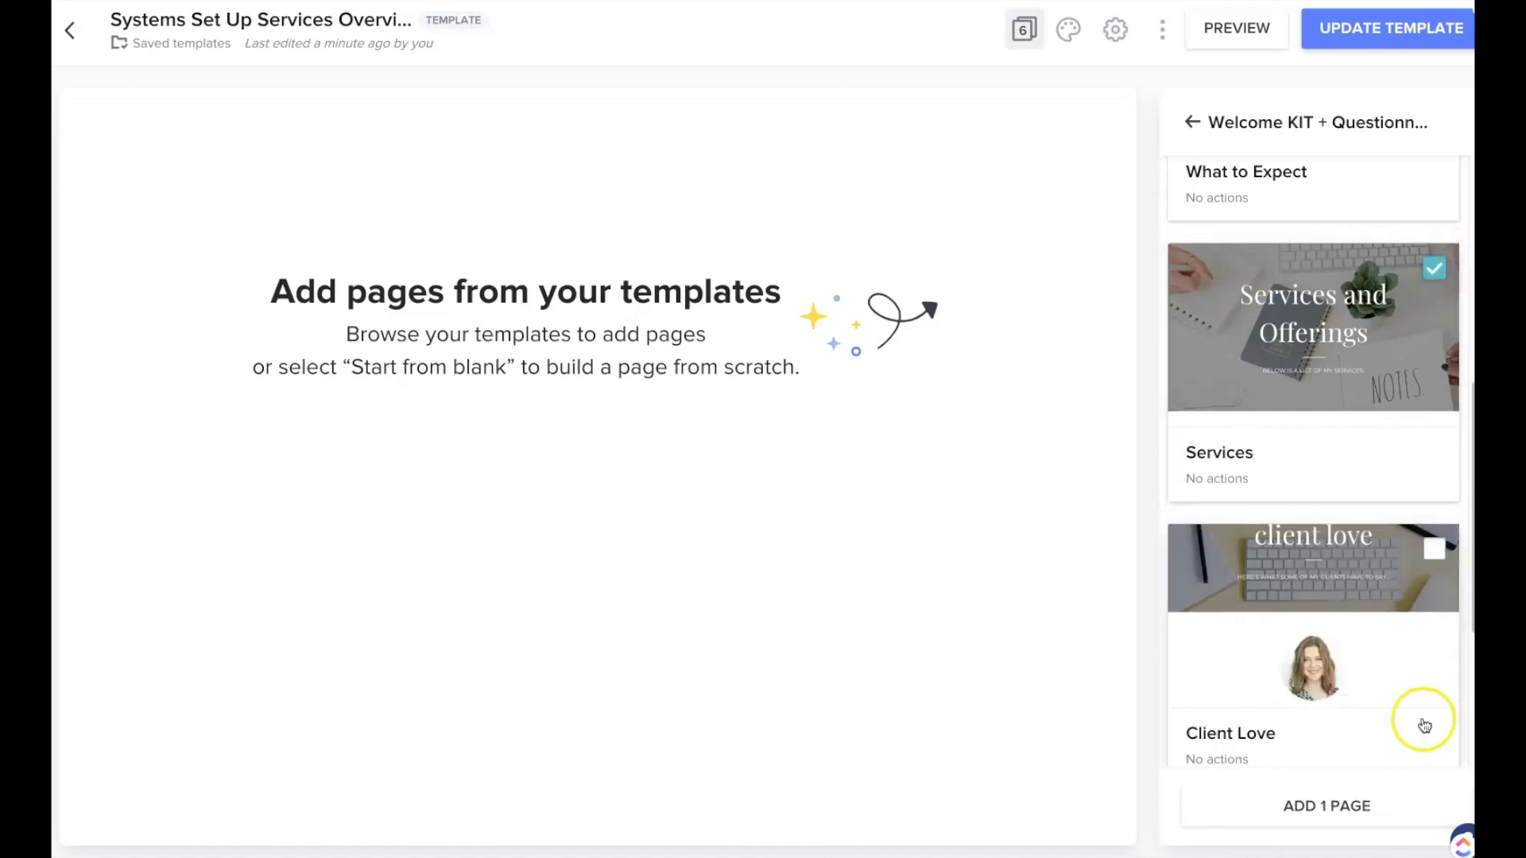
{"action": "left_click", "coordinate": [1317, 438]}
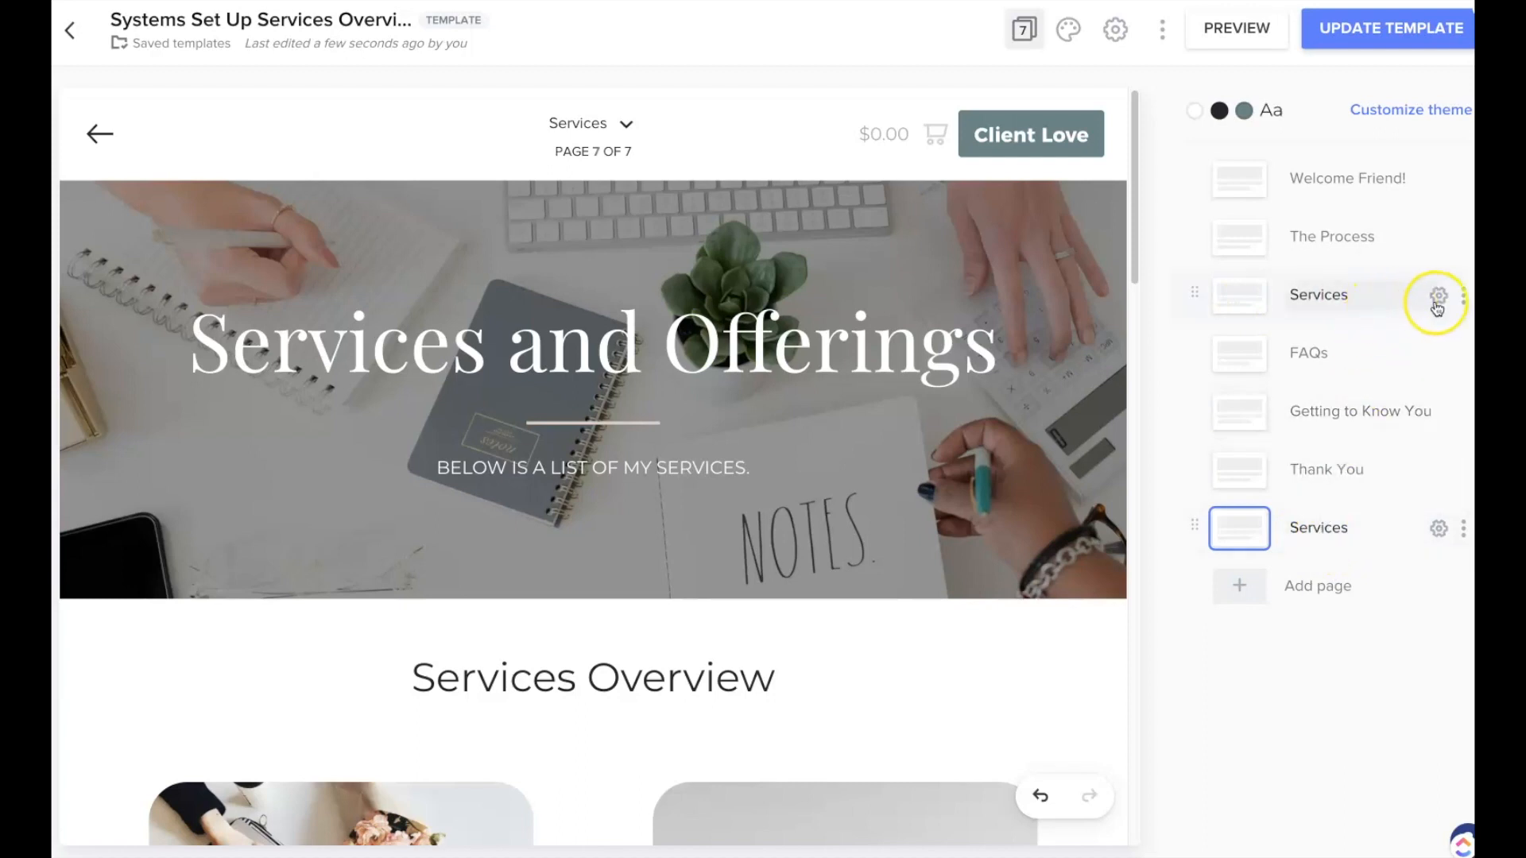
Delete the original Services page between The Process and FAQs
{"action": "left_click", "coordinate": [1463, 298]}
{"action": "left_click", "coordinate": [1340, 447]}
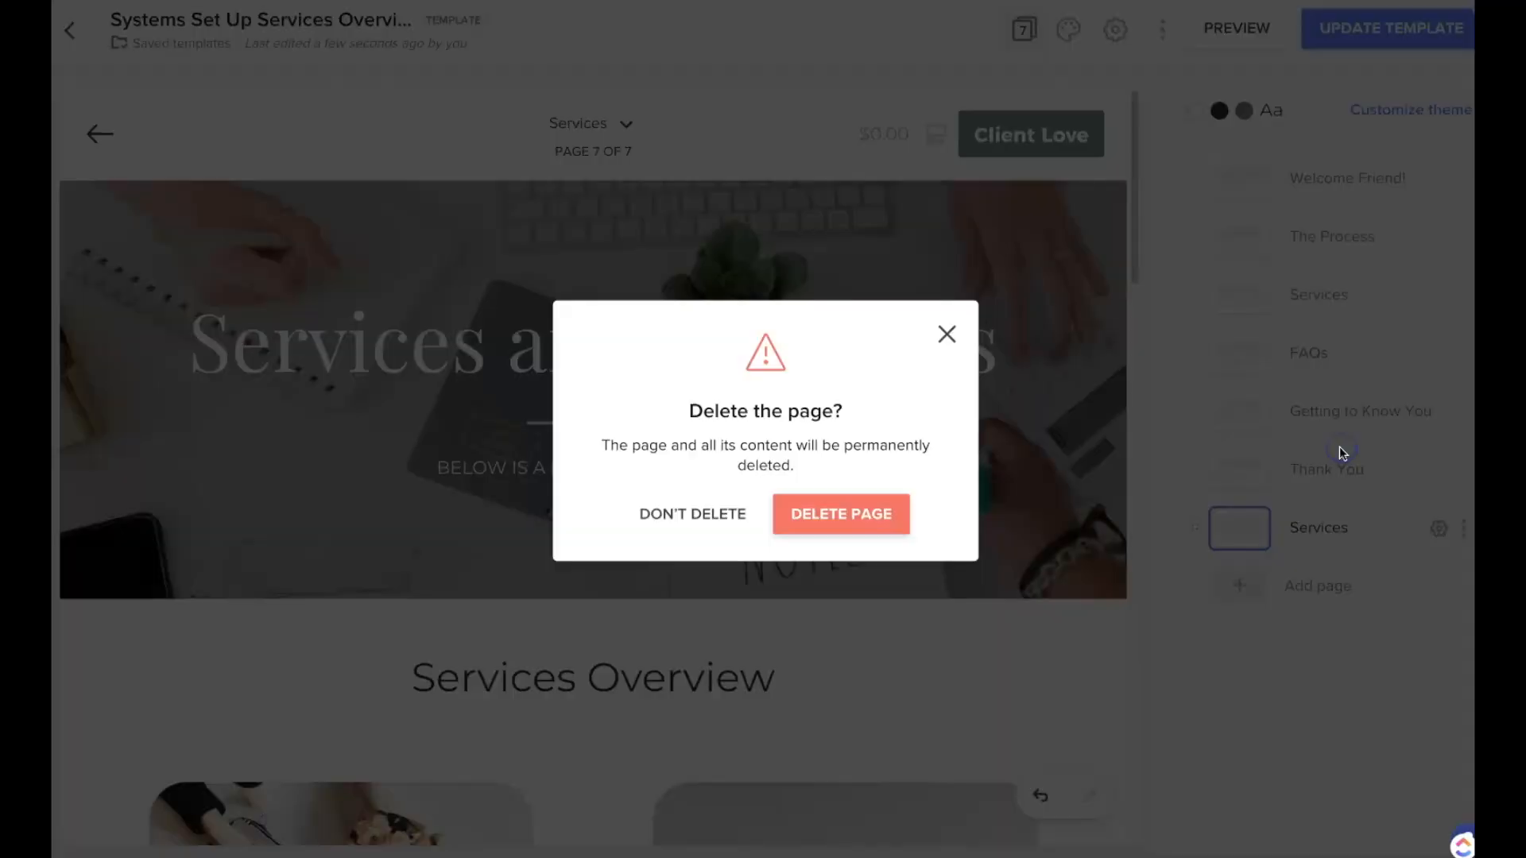
{"action": "left_click", "coordinate": [864, 517]}
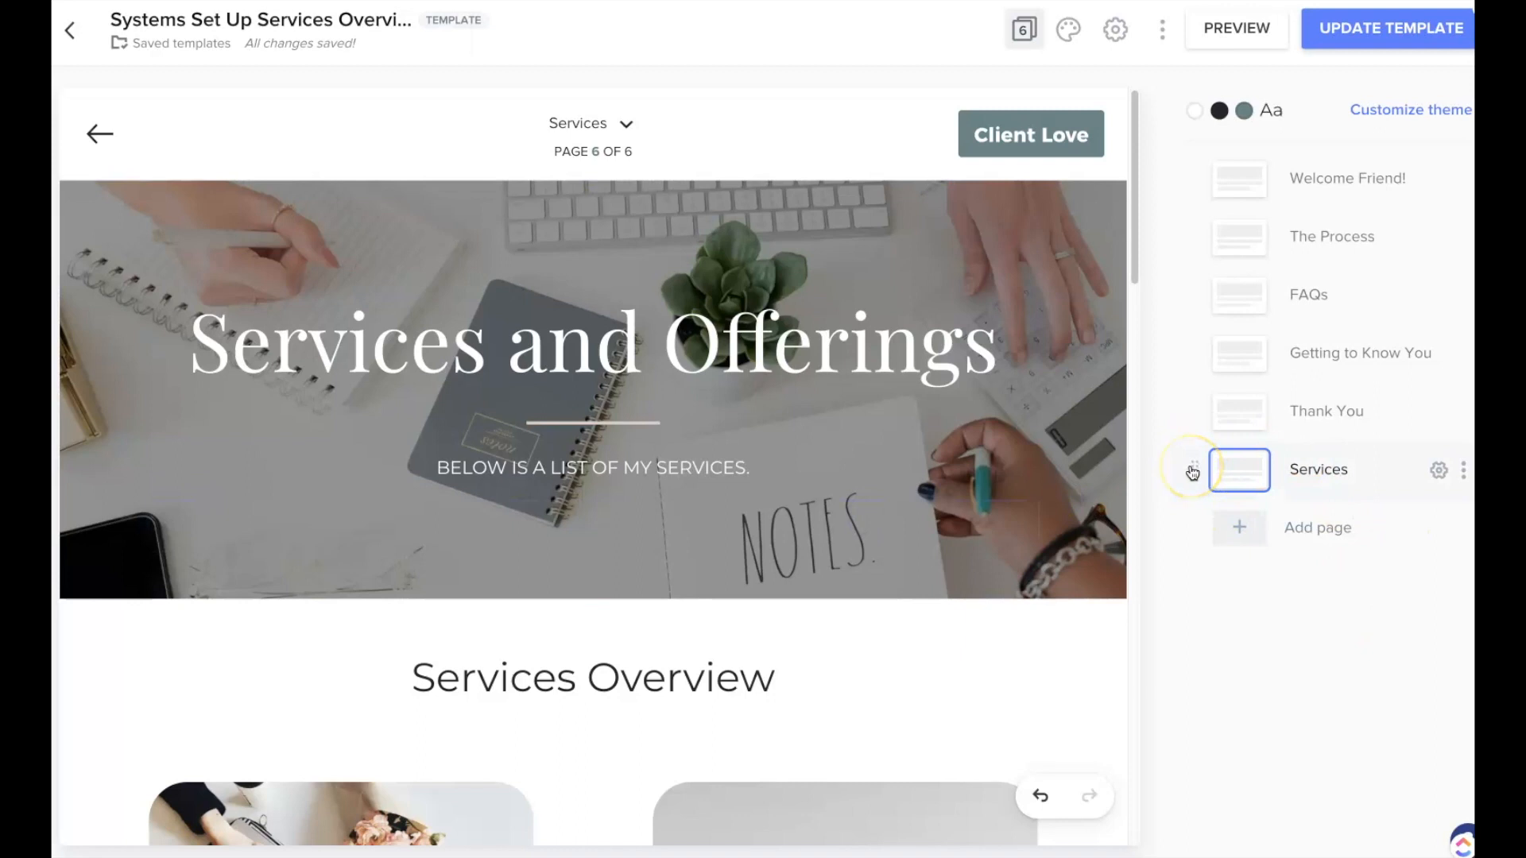
Move the newly added Services page up to third place, between The Process and FAQs
{"action": "left_click", "coordinate": [1193, 472]}
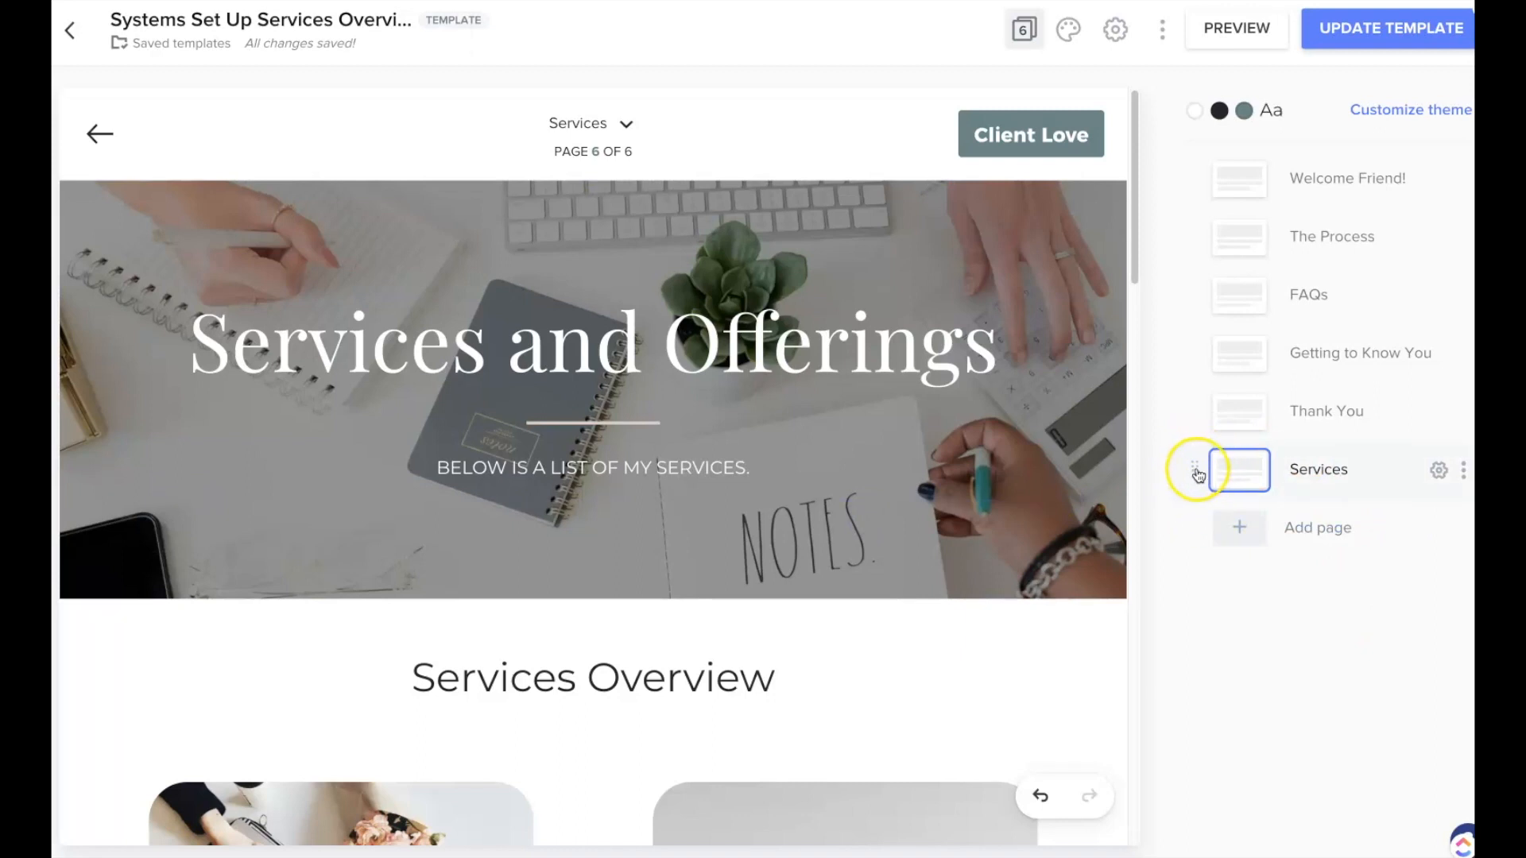
{"action": "left_click_drag", "start_coordinate": [1198, 475], "coordinate": [1190, 273]}
{"action": "left_click", "coordinate": [1250, 297]}
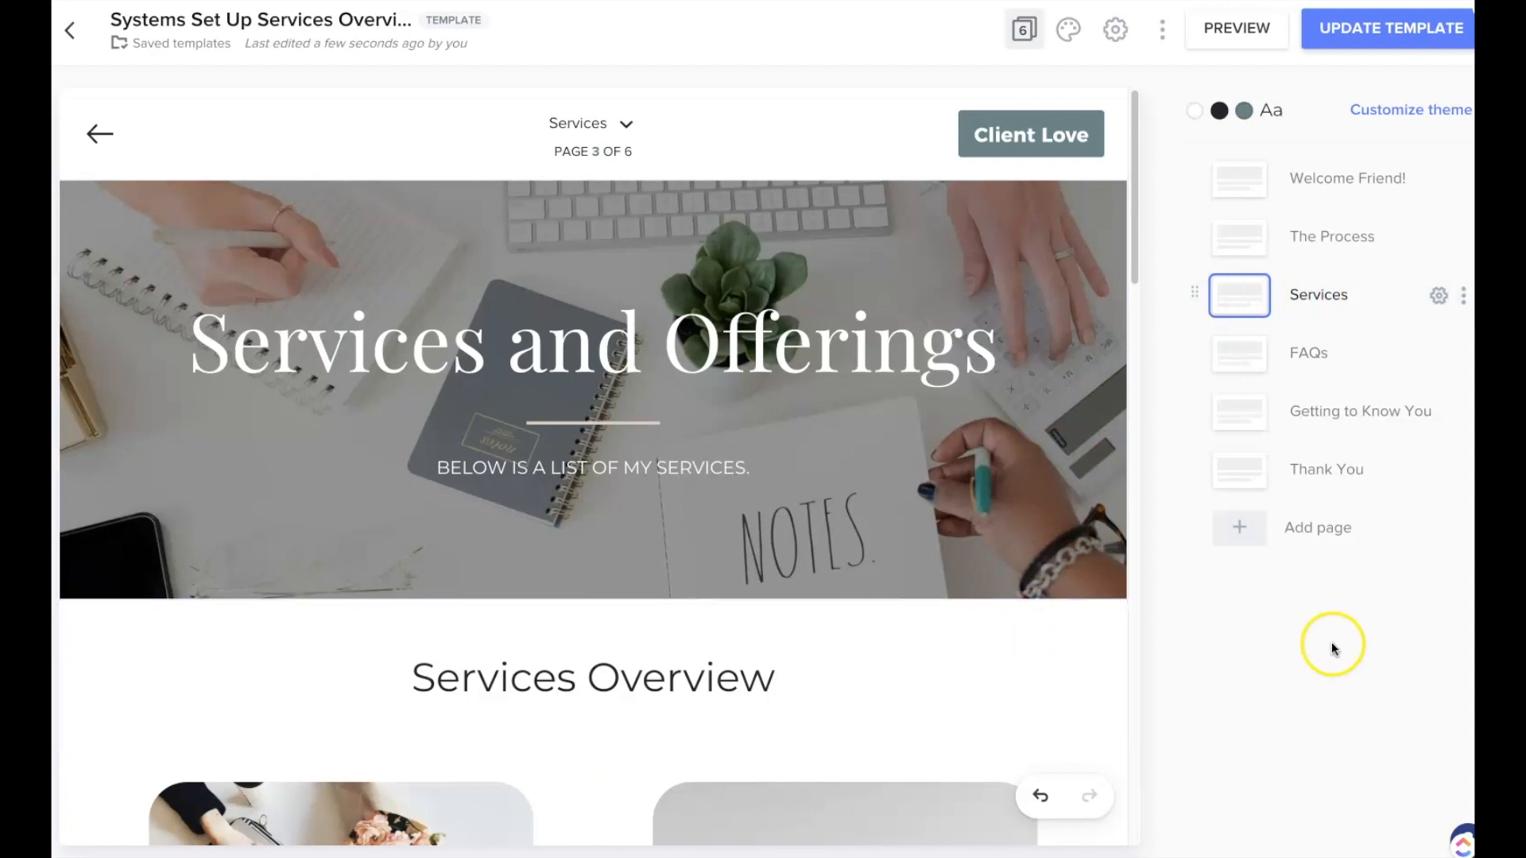
Check the Services page's name and background settings and the file's title settings, closing both without saving
{"action": "left_click", "coordinate": [1440, 298]}
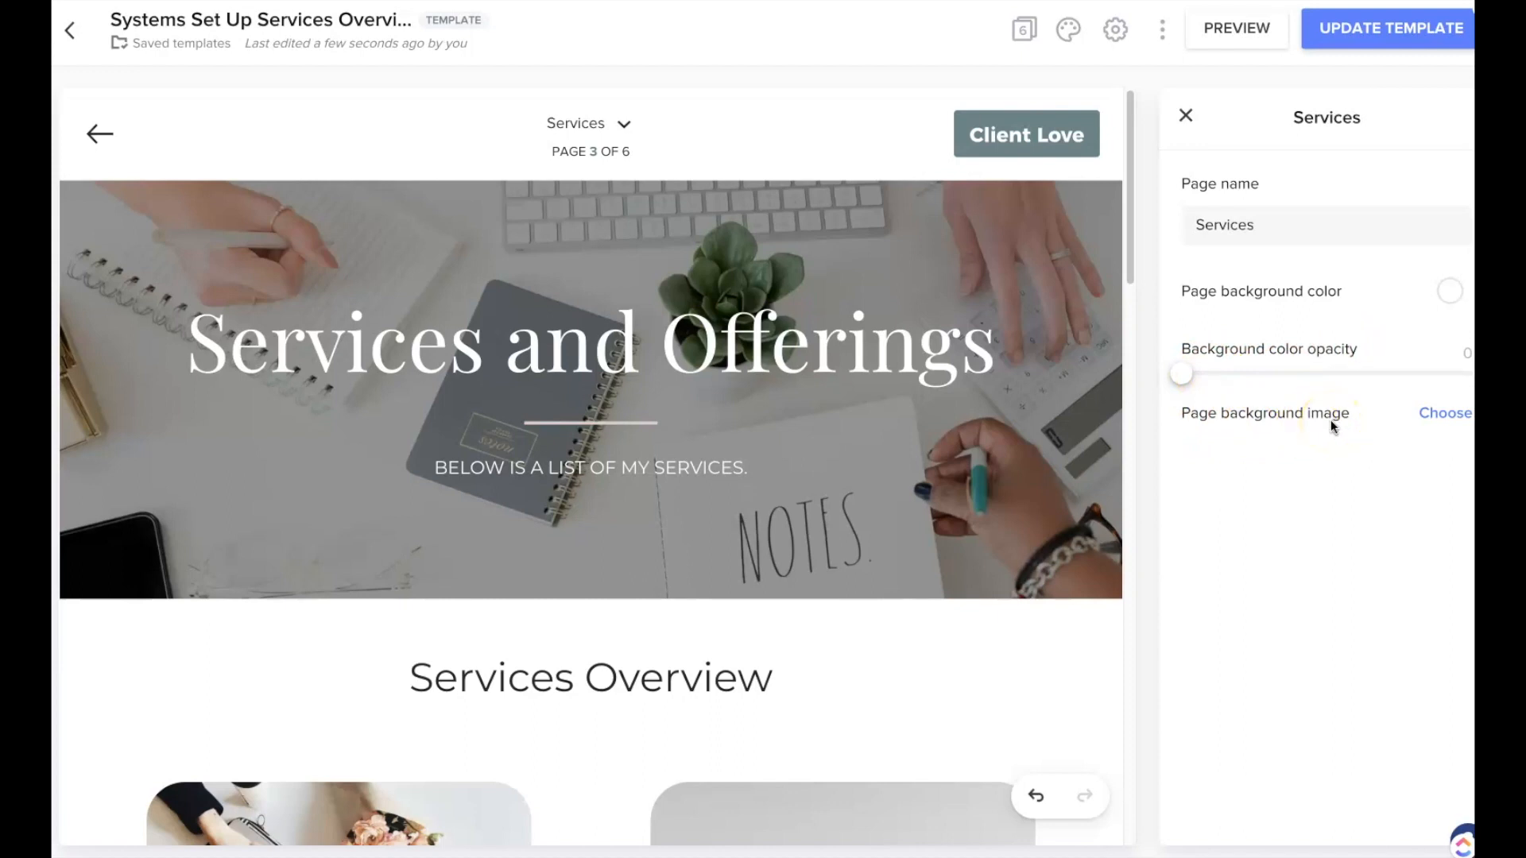
{"action": "left_click", "coordinate": [1185, 116]}
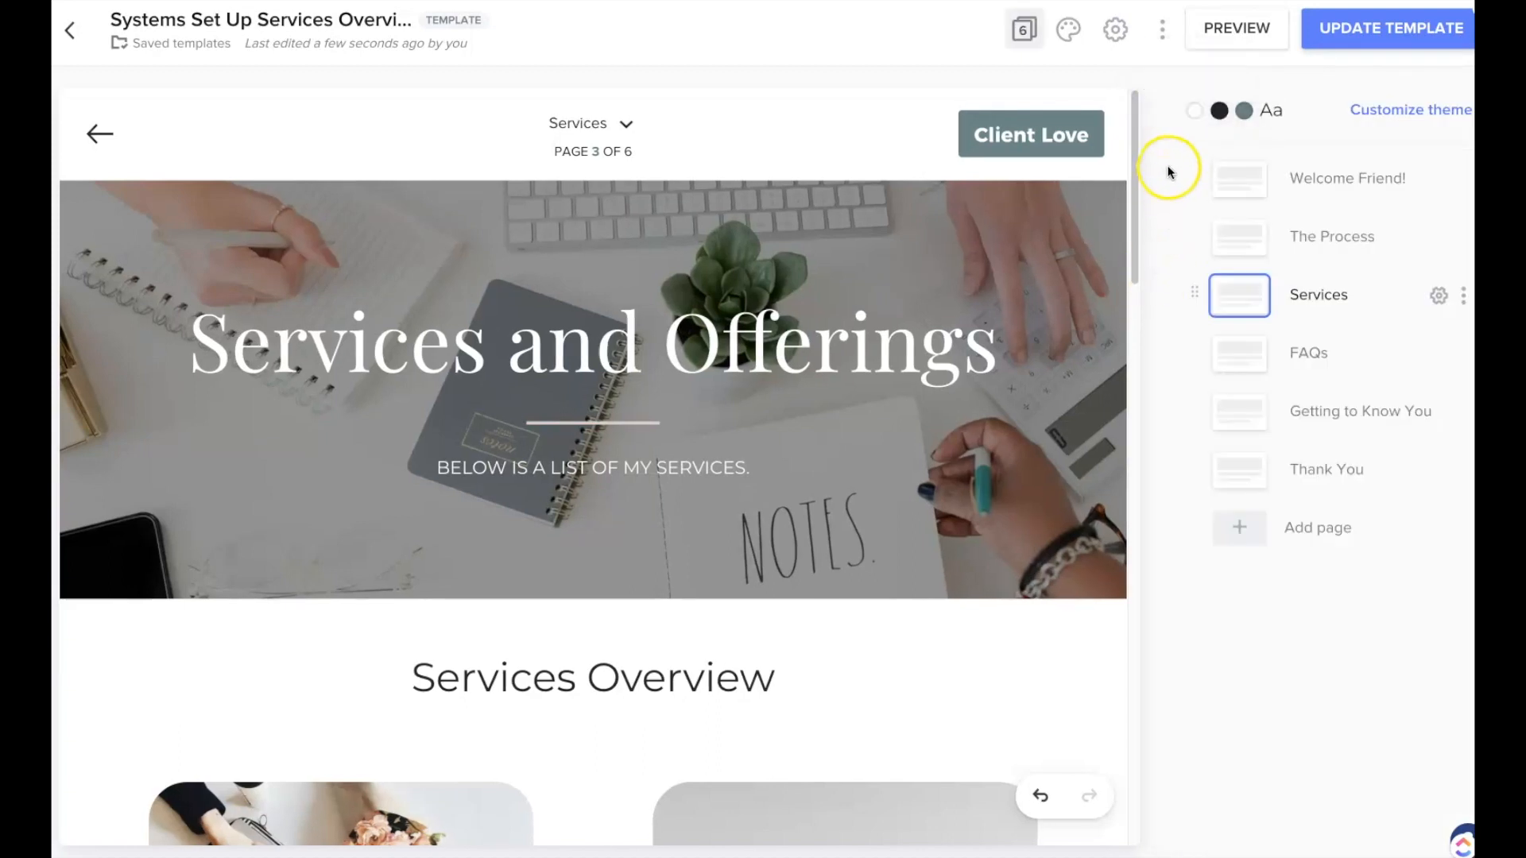
{"action": "left_click", "coordinate": [1116, 30]}
{"action": "scroll", "coordinate": [979, 199], "scroll_direction": "down", "scroll_amount": 1}
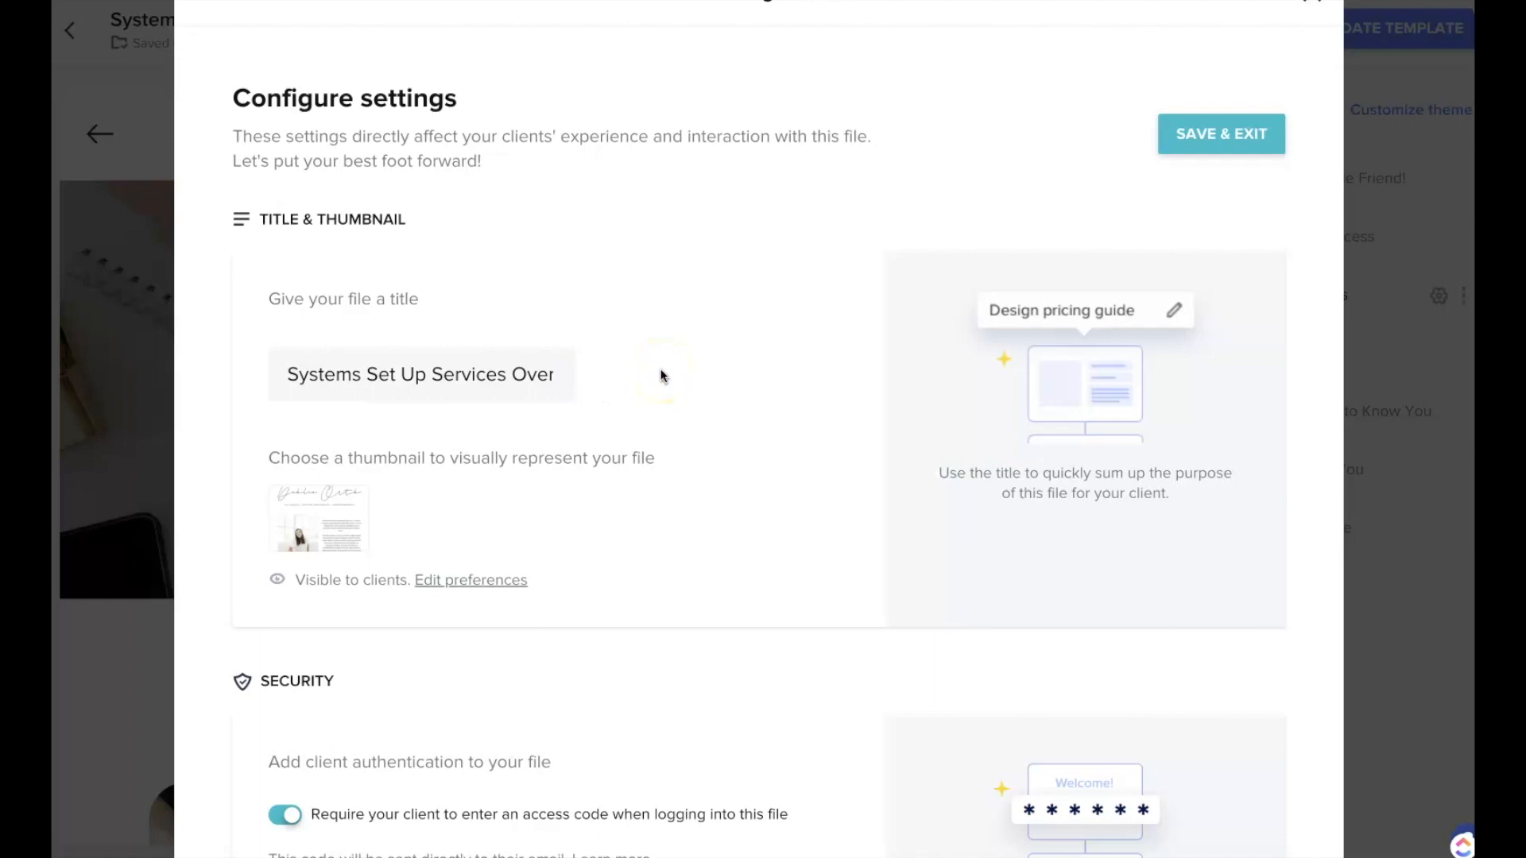
{"action": "left_click", "coordinate": [441, 383]}
{"action": "scroll", "coordinate": [1025, 381], "scroll_direction": "up", "scroll_amount": 1}
{"action": "left_click", "coordinate": [1263, 72]}
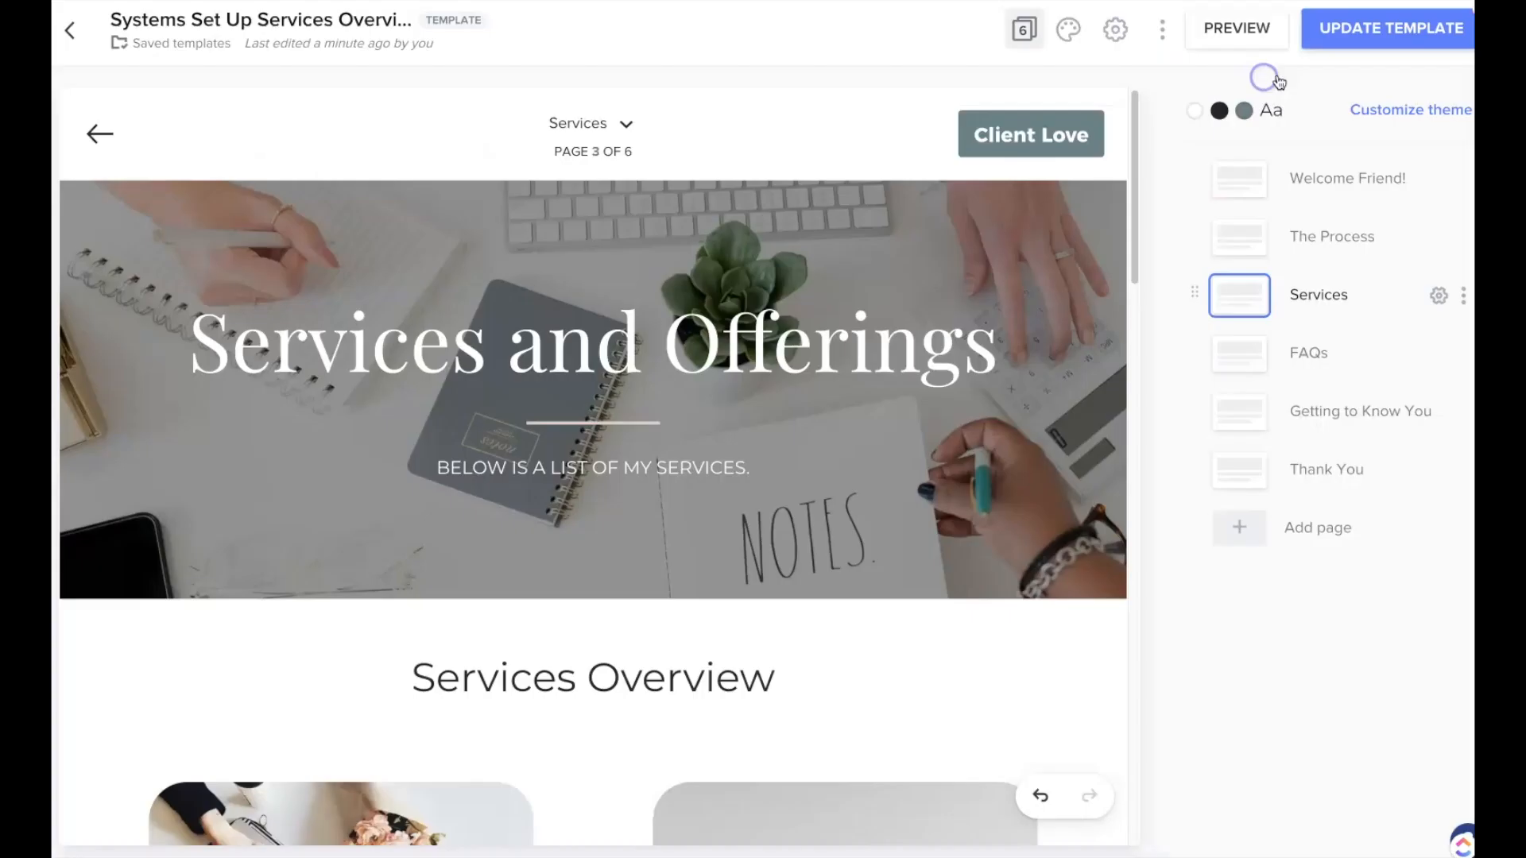
Preview the template as a client, switch to the Welcome Friend! page, and exit the preview
{"action": "left_click", "coordinate": [1232, 38]}
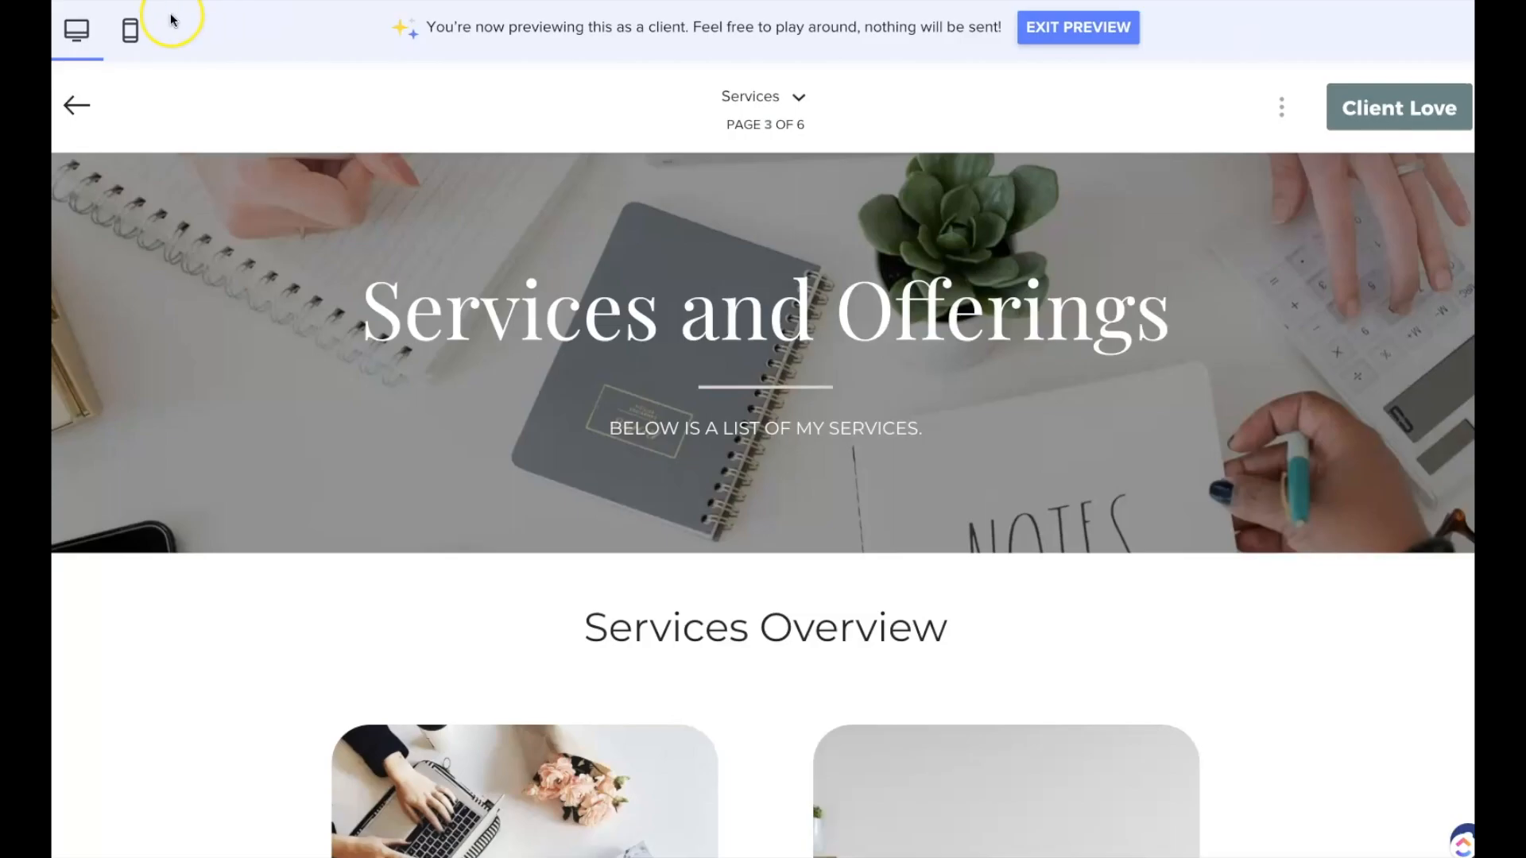
{"action": "left_click", "coordinate": [755, 96]}
{"action": "left_click", "coordinate": [790, 147]}
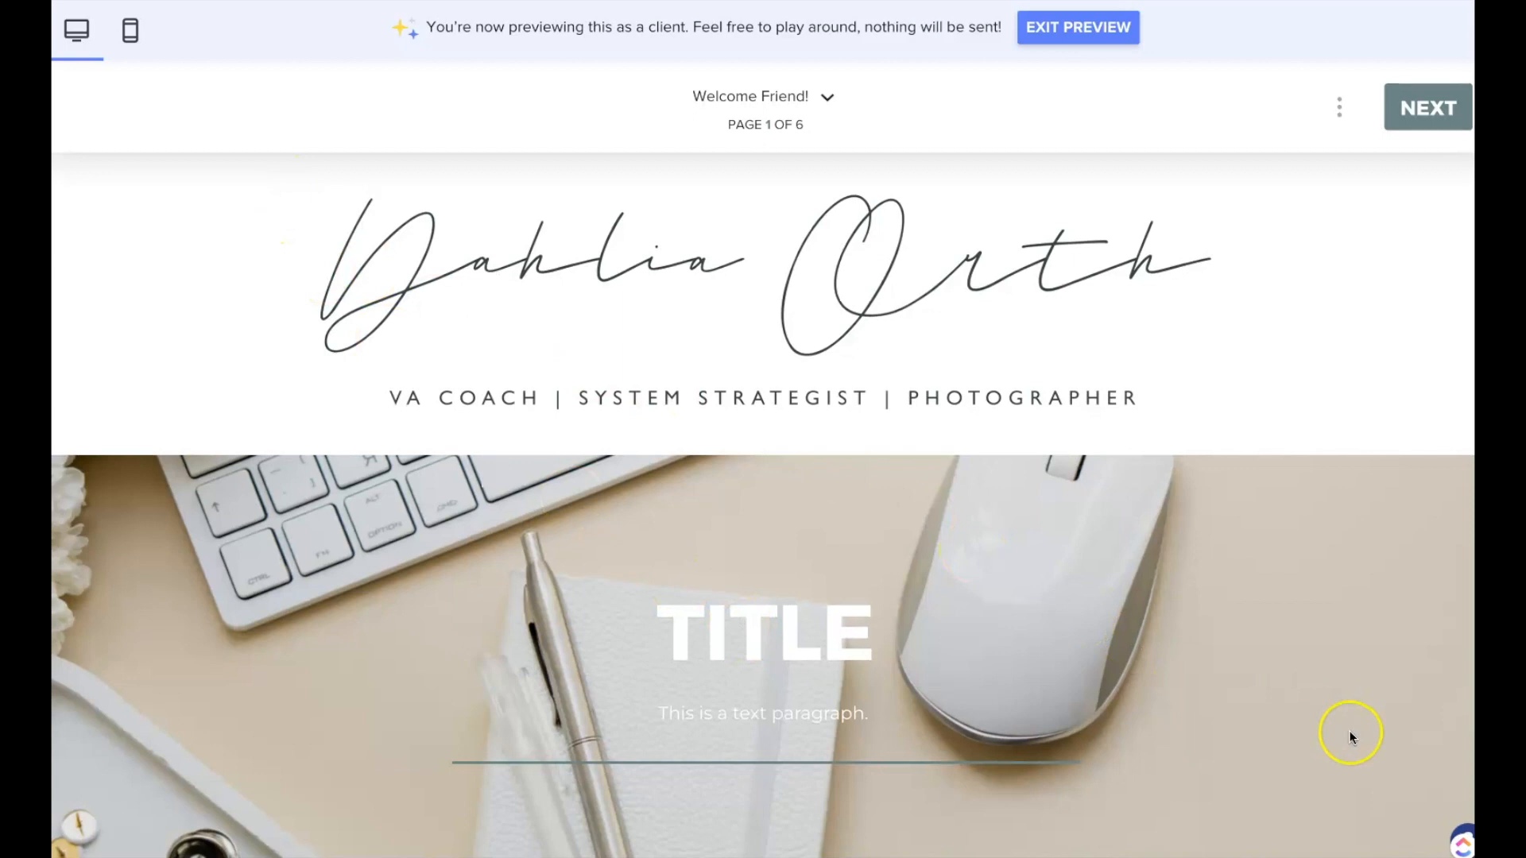
{"action": "left_click", "coordinate": [1090, 26]}
Open the file thumbnail for cropping from the template's configuration settings and cancel the thumbnail editing
{"action": "left_click", "coordinate": [1116, 30]}
{"action": "mouse_move", "coordinate": [349, 598]}
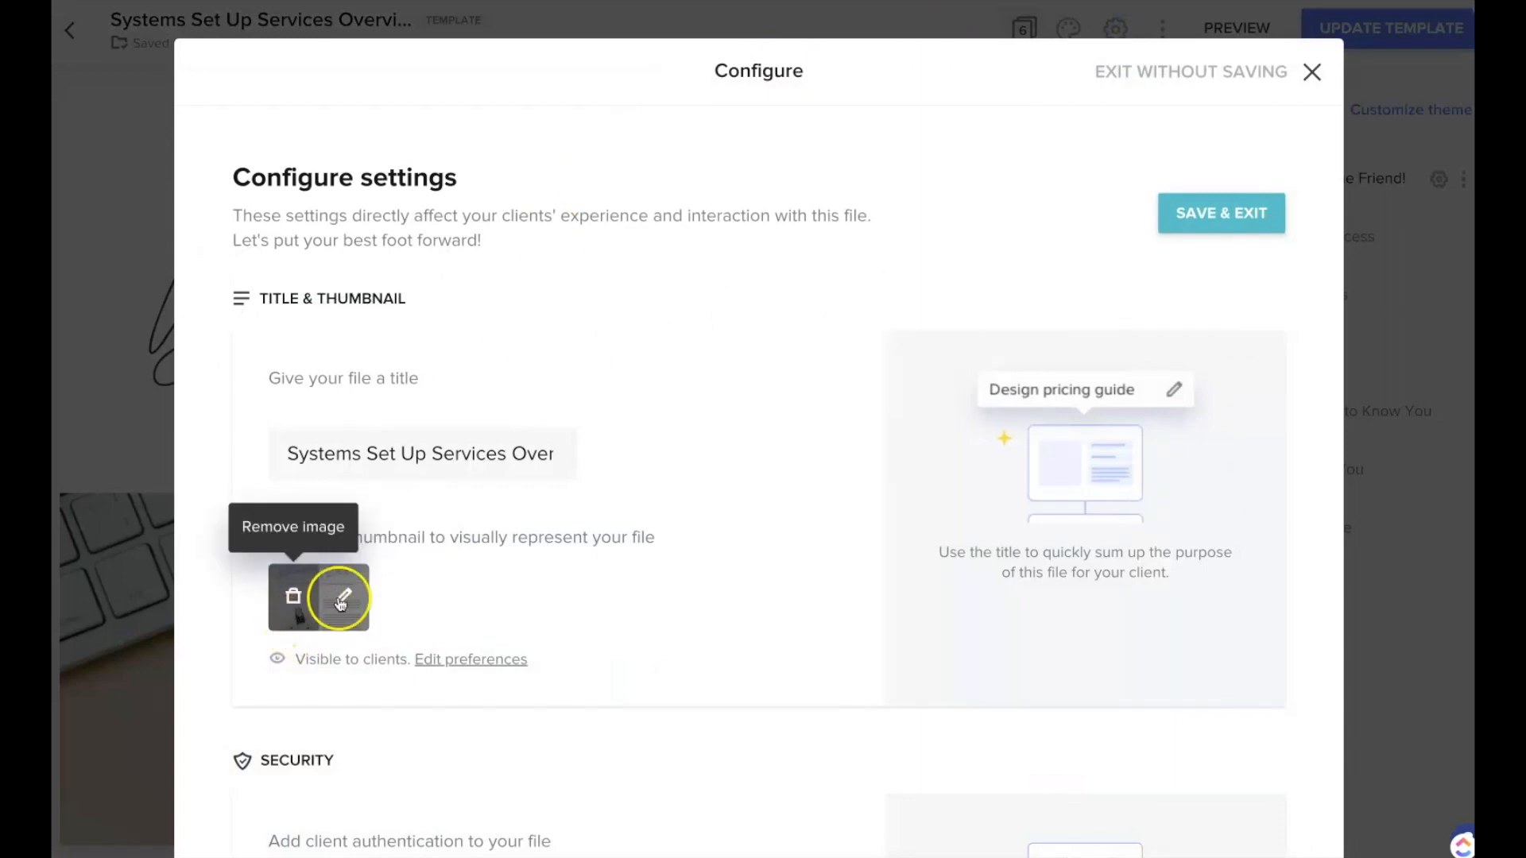
{"action": "left_click", "coordinate": [350, 596]}
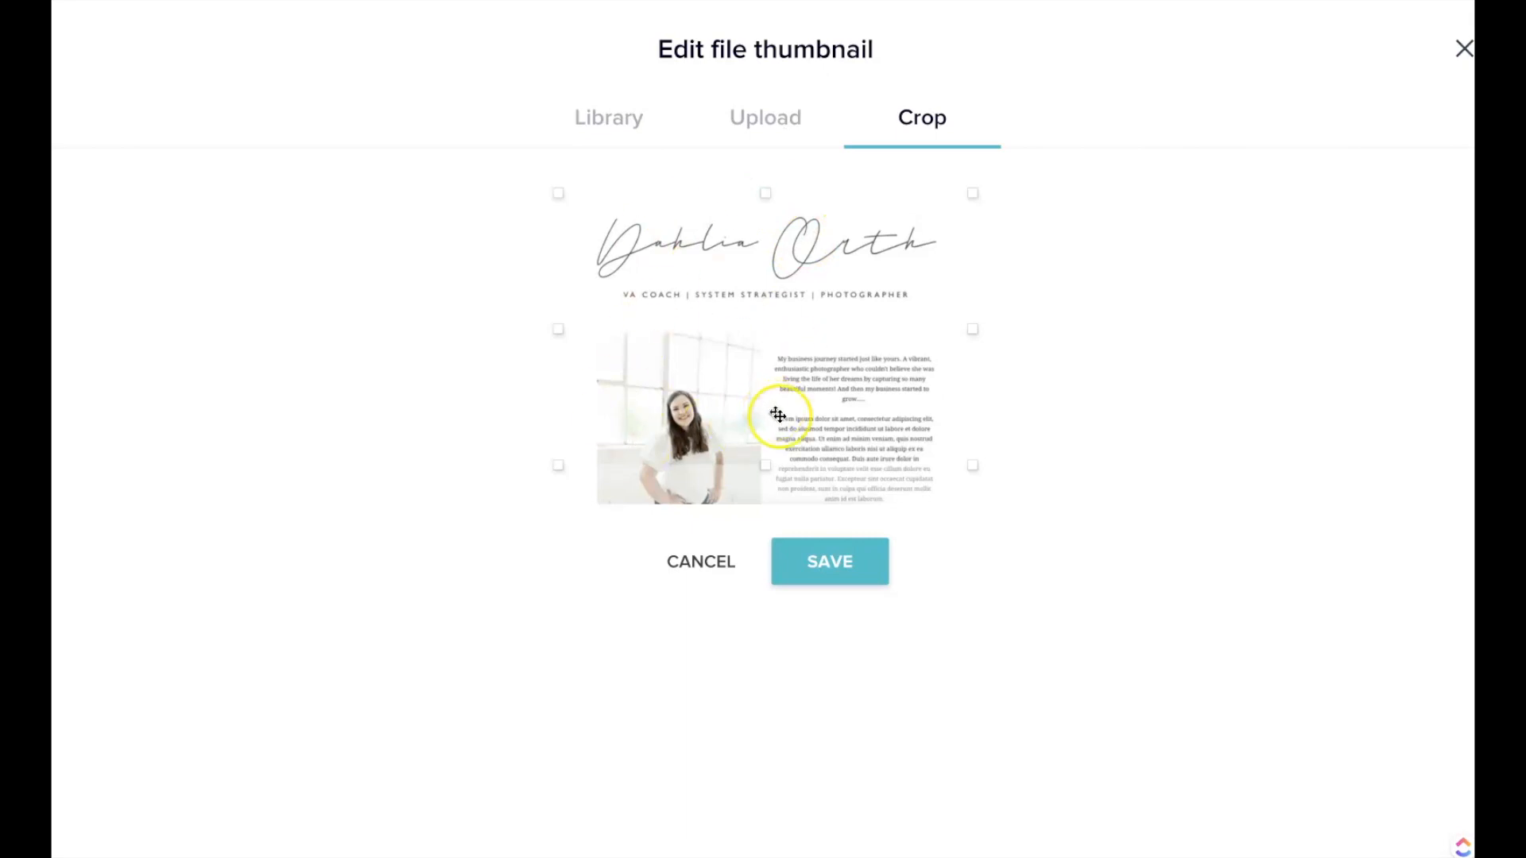
{"action": "left_click", "coordinate": [709, 562]}
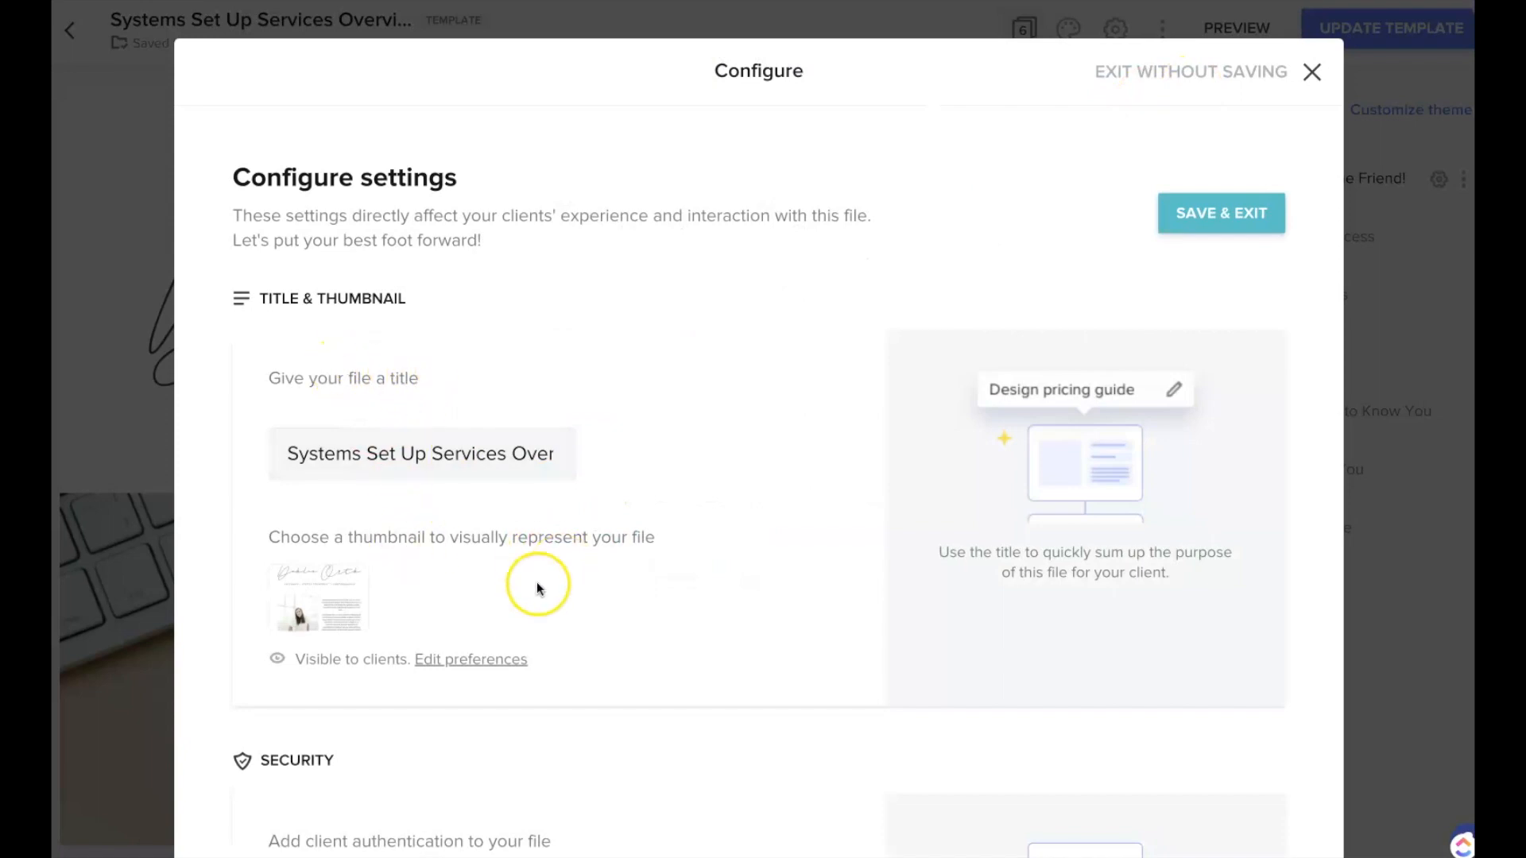
Try turning on the URL redirect for the last page's button, and switch it back off
{"action": "scroll", "coordinate": [724, 640], "scroll_direction": "down", "scroll_amount": 7}
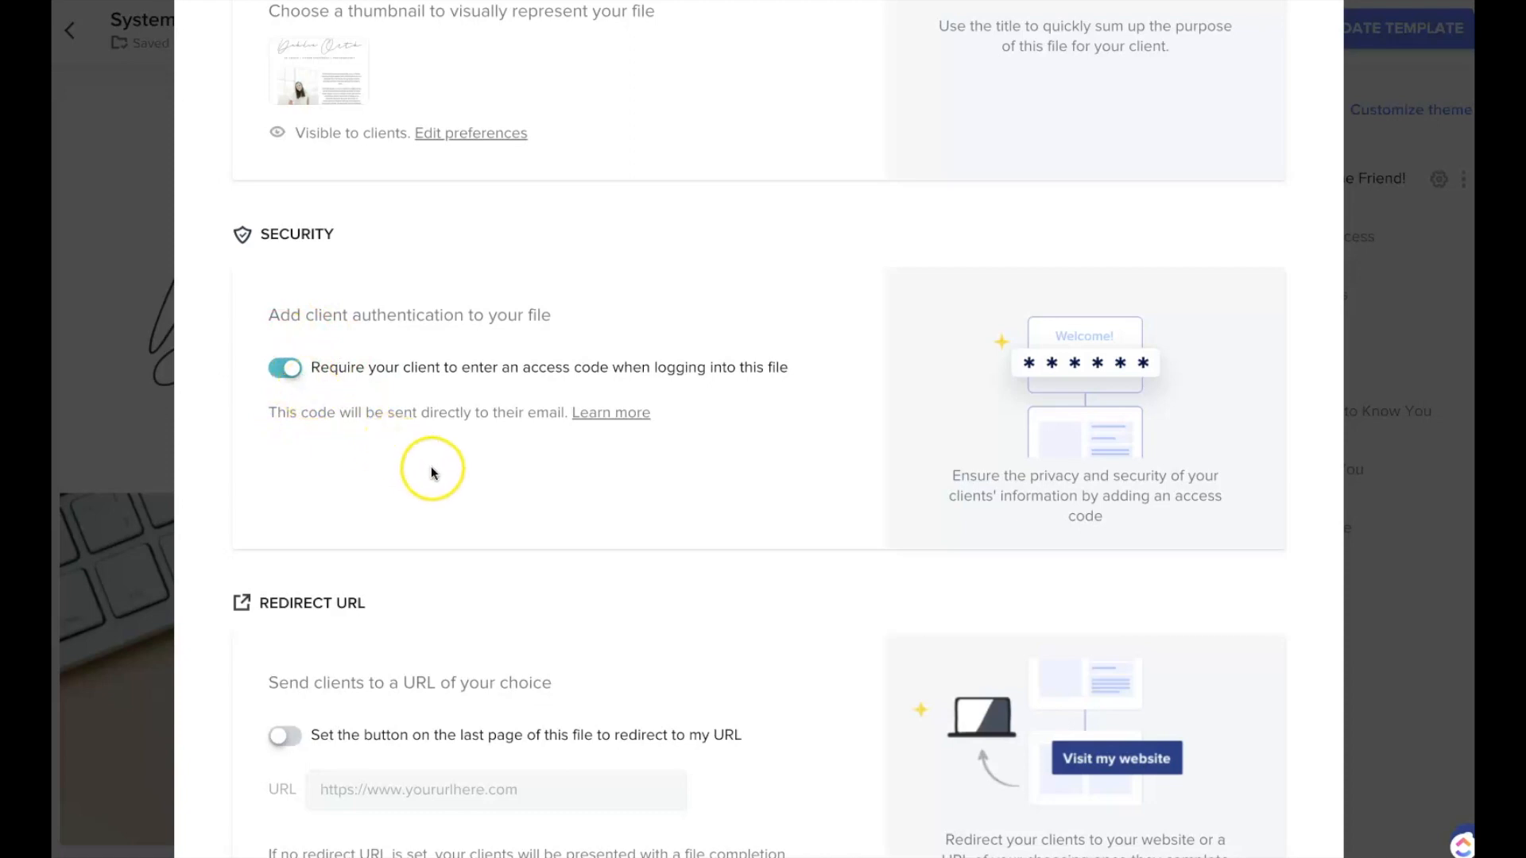
{"action": "scroll", "coordinate": [528, 511], "scroll_direction": "down", "scroll_amount": 5}
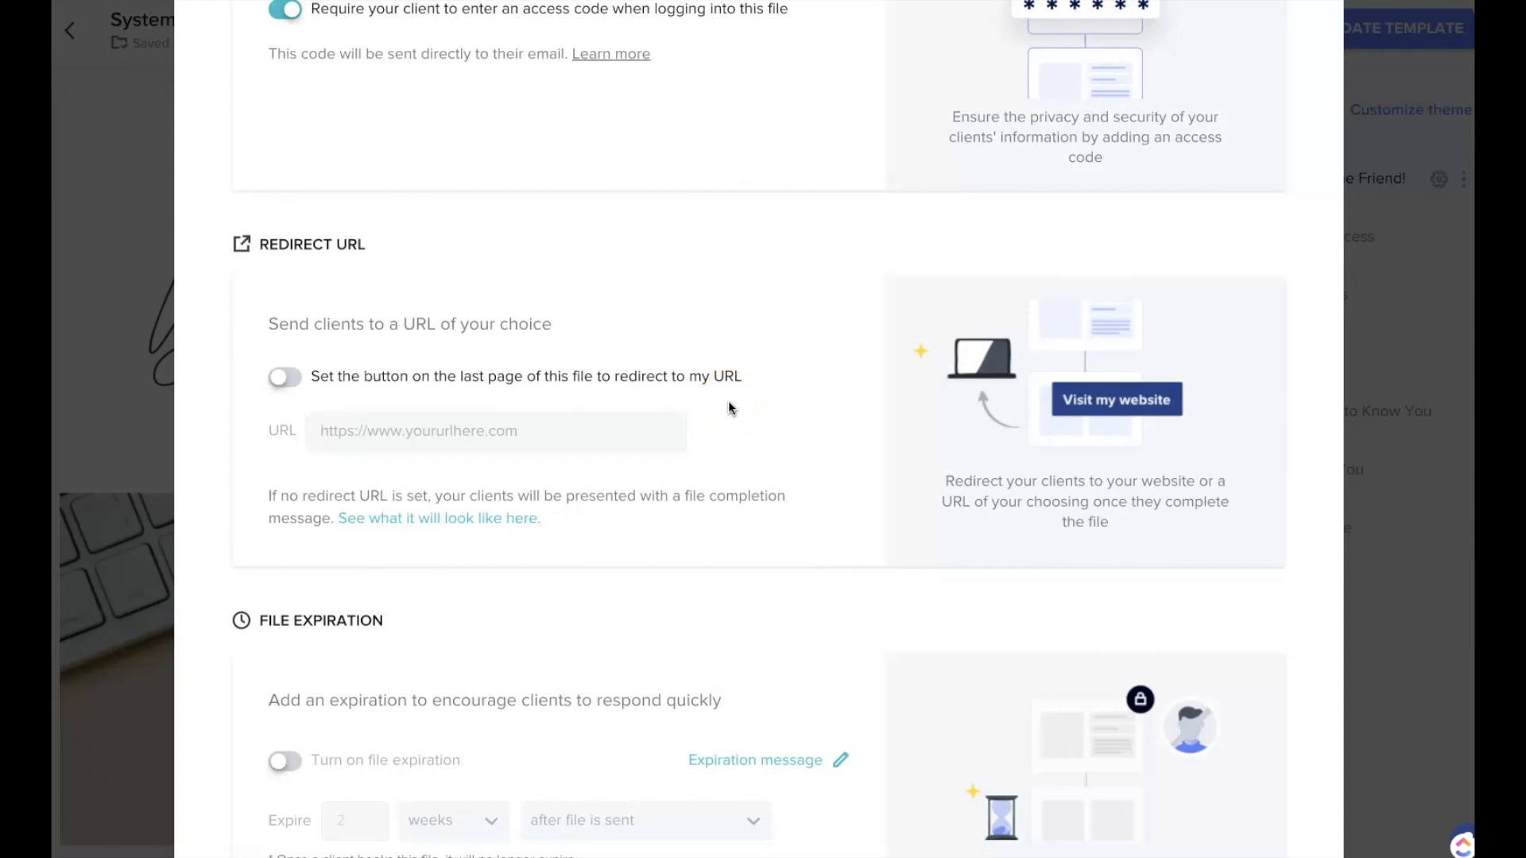
{"action": "left_click", "coordinate": [288, 378]}
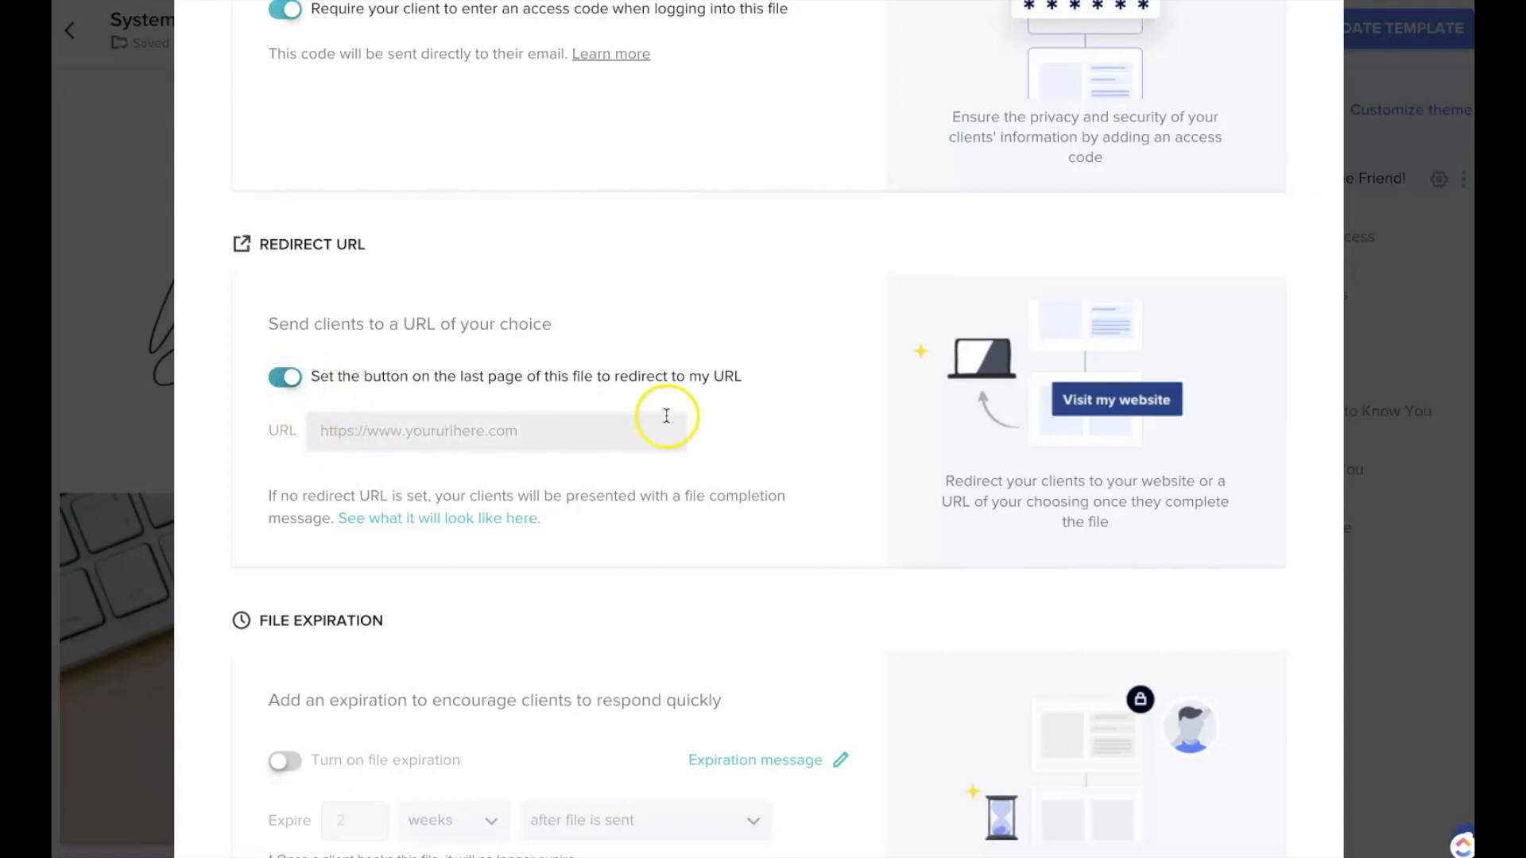
{"action": "left_click", "coordinate": [285, 378]}
Turn on file expiration at 2 weeks after the file is sent and display the expiration date in the file
{"action": "scroll", "coordinate": [294, 473], "scroll_direction": "down", "scroll_amount": 5}
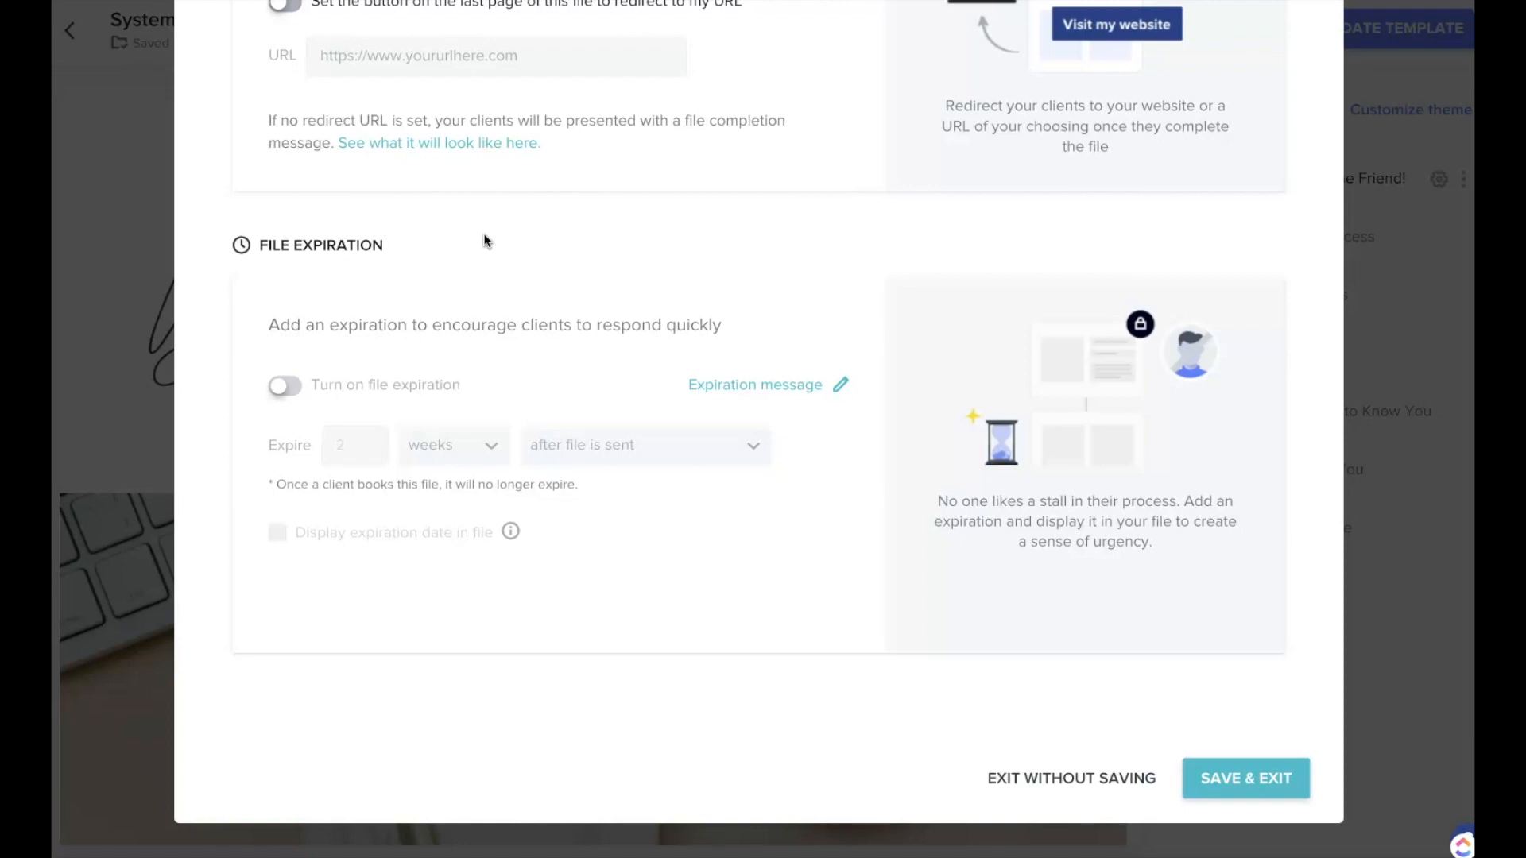
{"action": "left_click", "coordinate": [486, 240]}
{"action": "left_click", "coordinate": [257, 531]}
{"action": "left_click", "coordinate": [283, 386]}
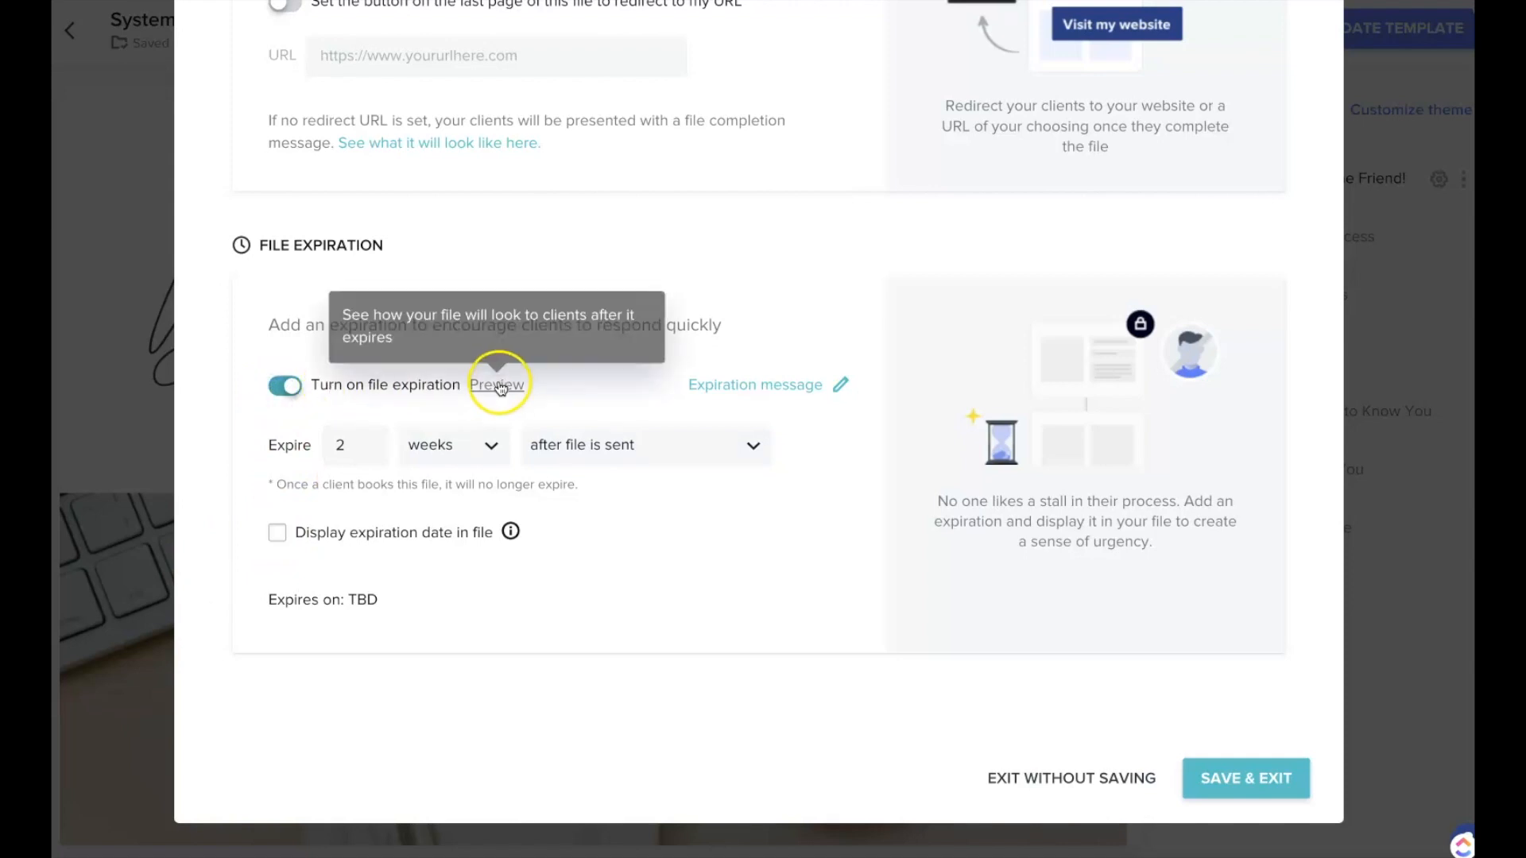
{"action": "left_click", "coordinate": [342, 448]}
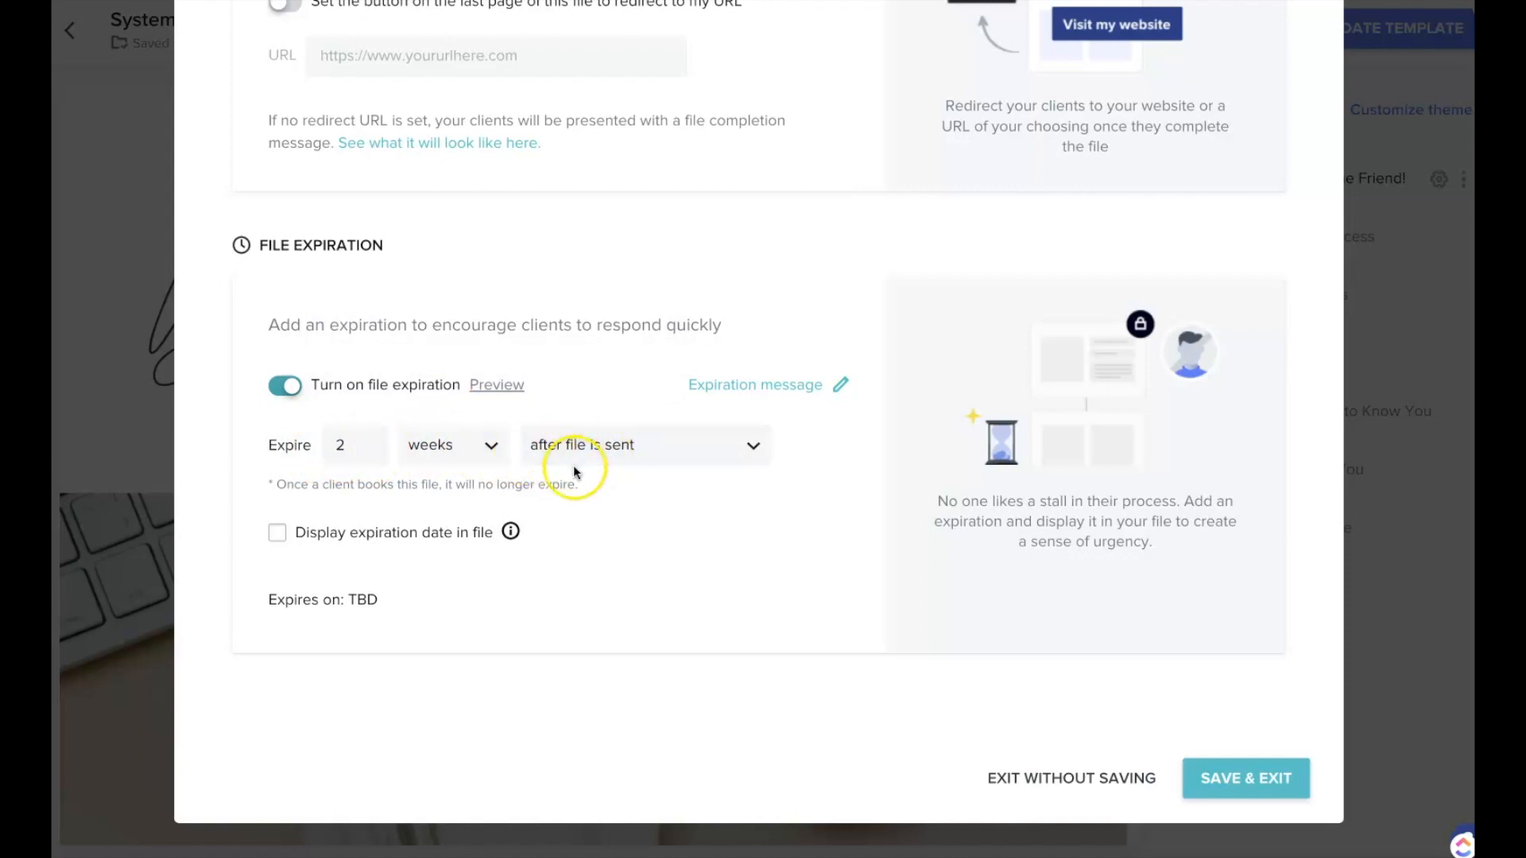
{"action": "left_click", "coordinate": [277, 535]}
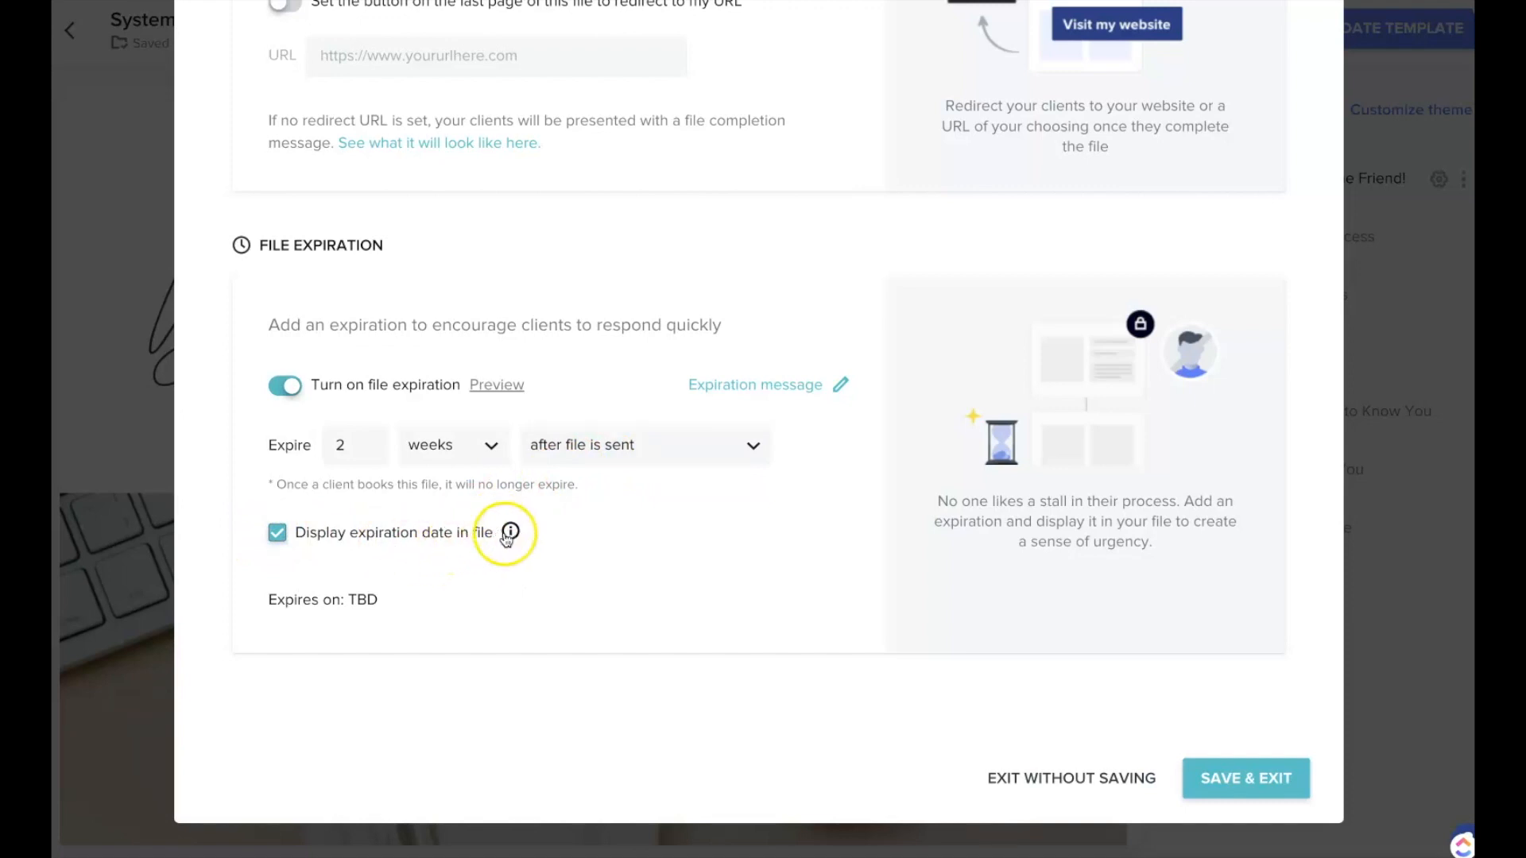
{"action": "mouse_move", "coordinate": [510, 534]}
Preview how the expiration message looks to a client, close the preview, and cancel the message editing
{"action": "left_click", "coordinate": [802, 397]}
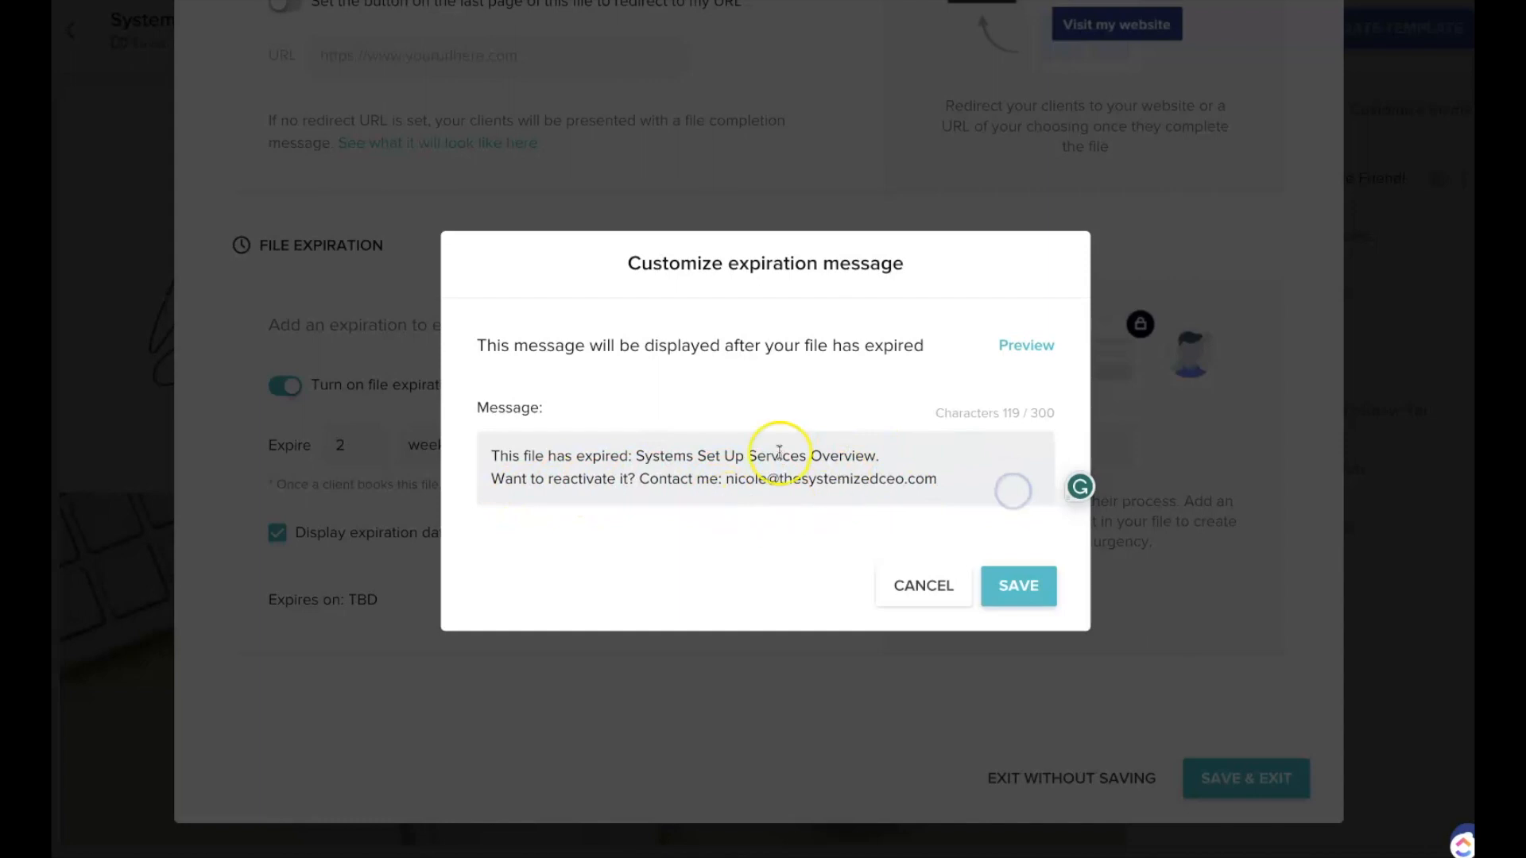
{"action": "left_click", "coordinate": [1026, 345]}
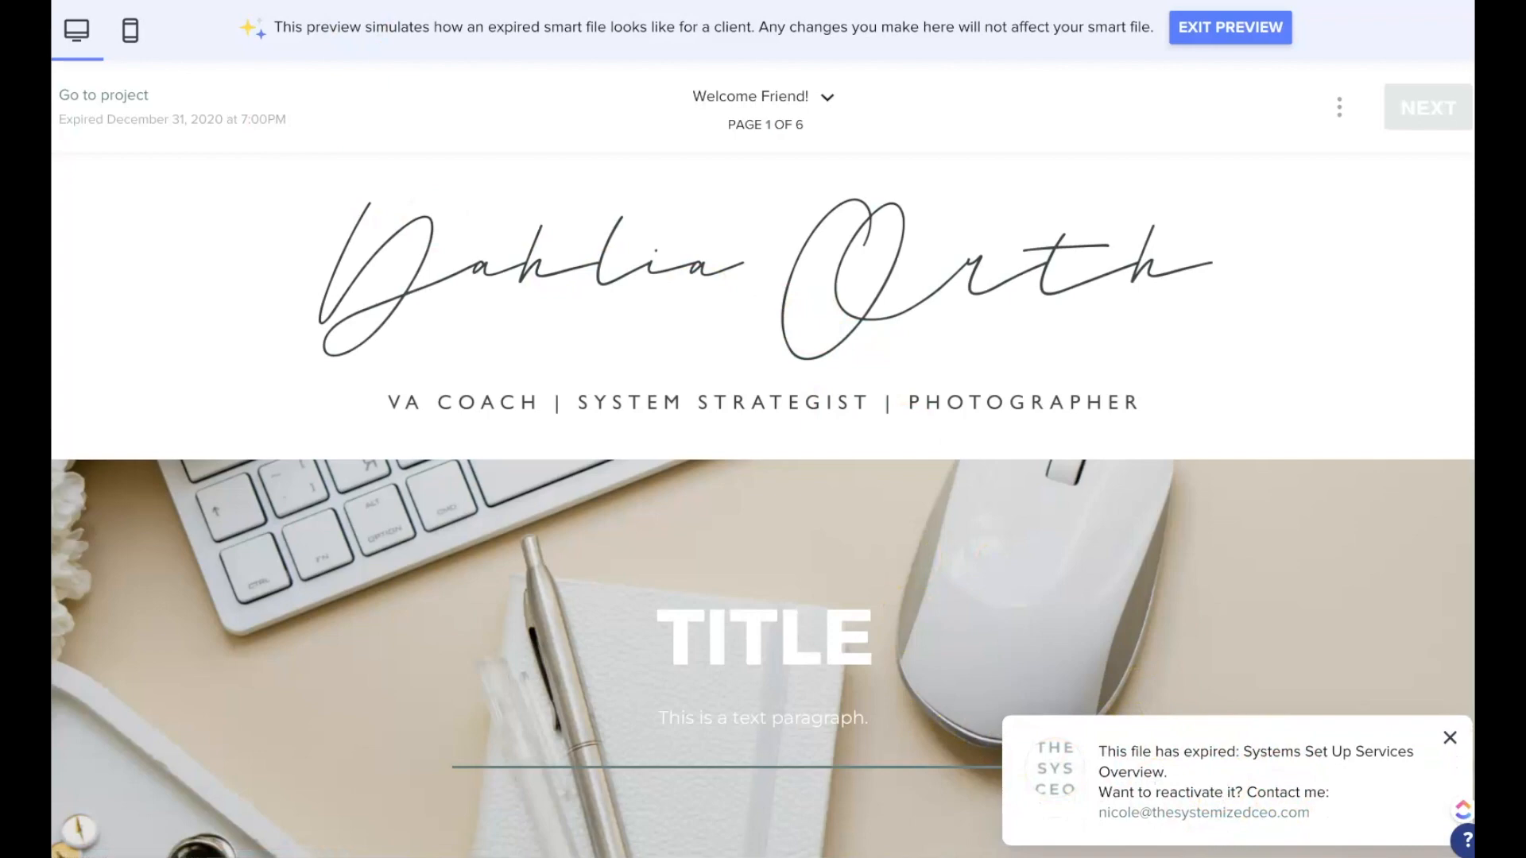
{"action": "key", "text": "super+w"}
{"action": "left_click", "coordinate": [926, 588]}
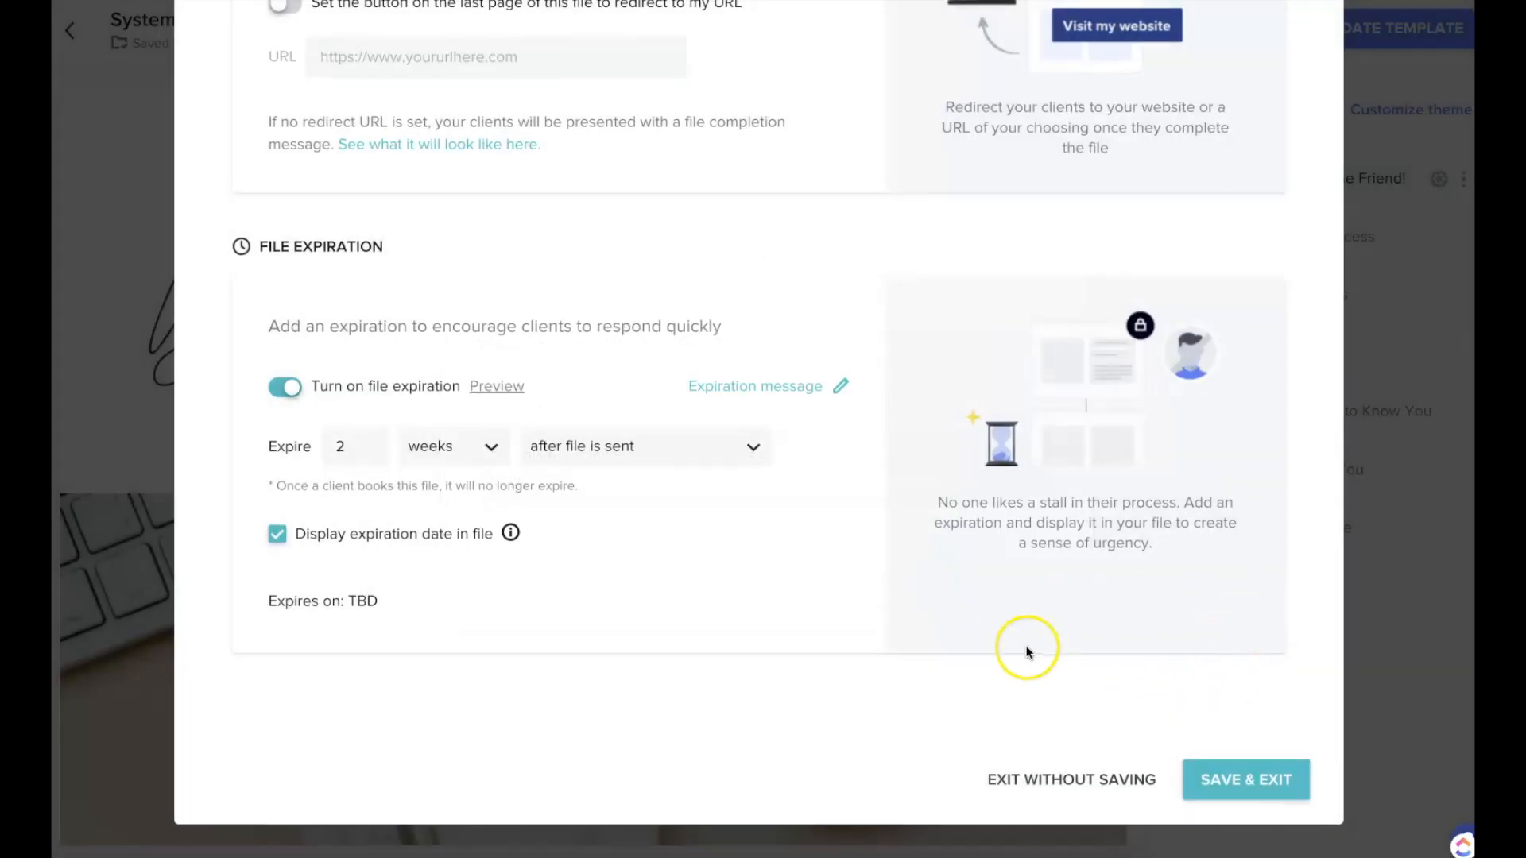
{"action": "scroll", "coordinate": [1026, 651], "scroll_direction": "up", "scroll_amount": 2}
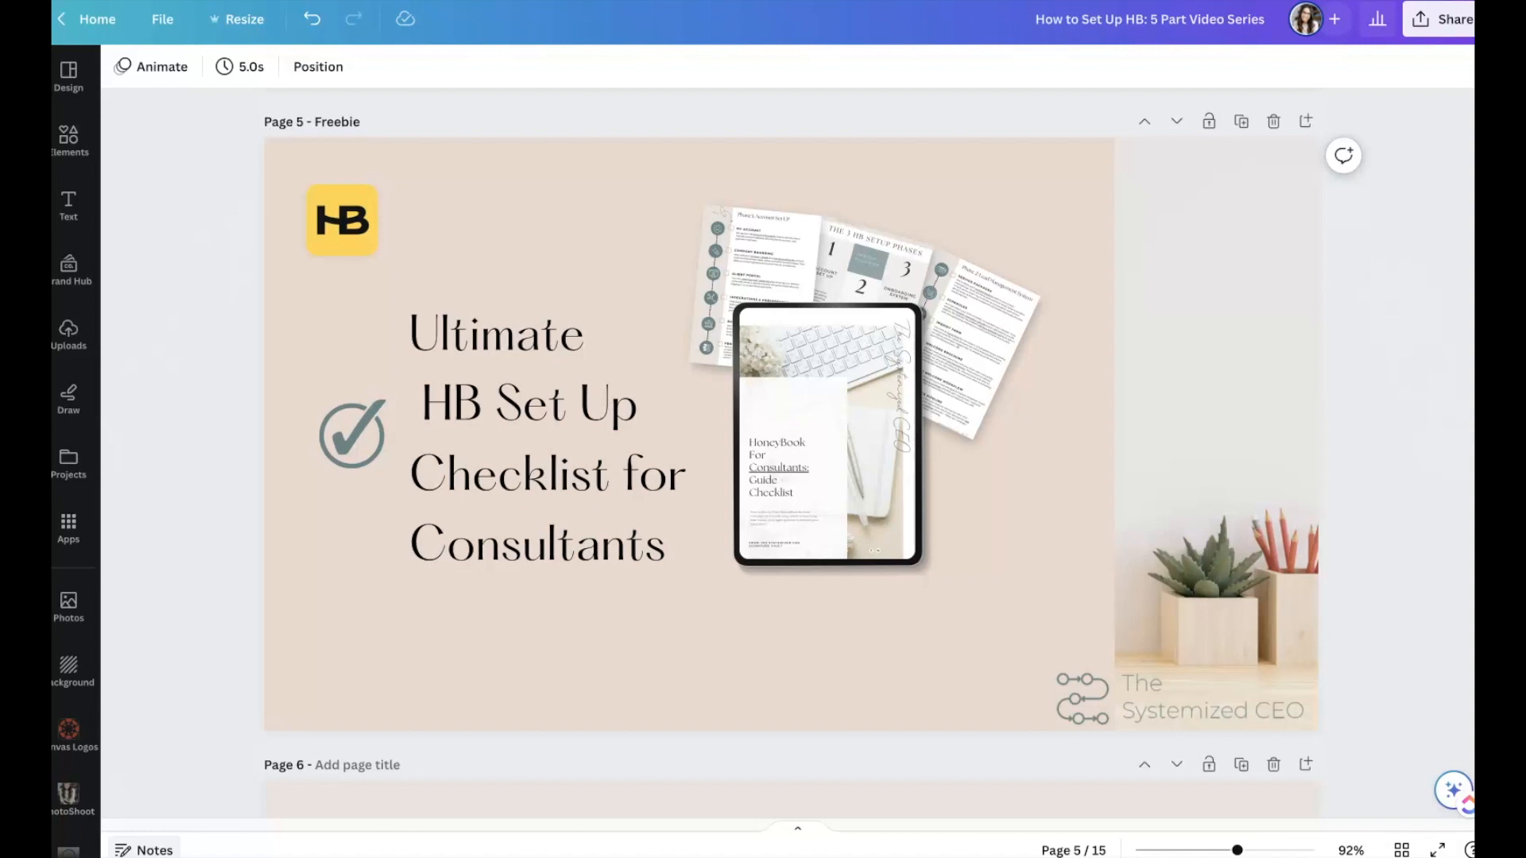
{"action": "scroll", "coordinate": [636, 723], "scroll_direction": "down", "scroll_amount": 8}
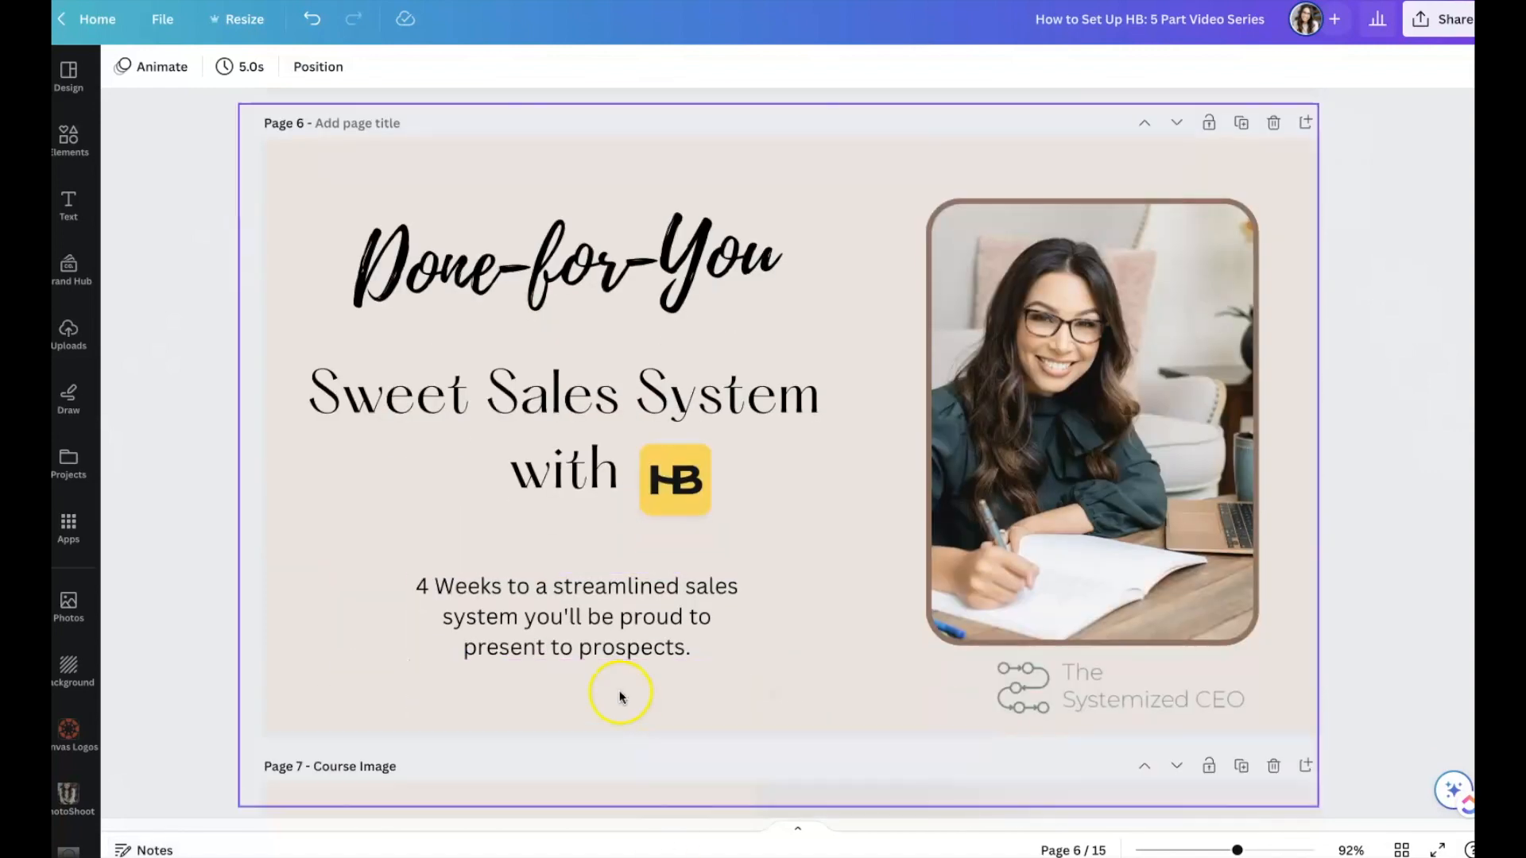